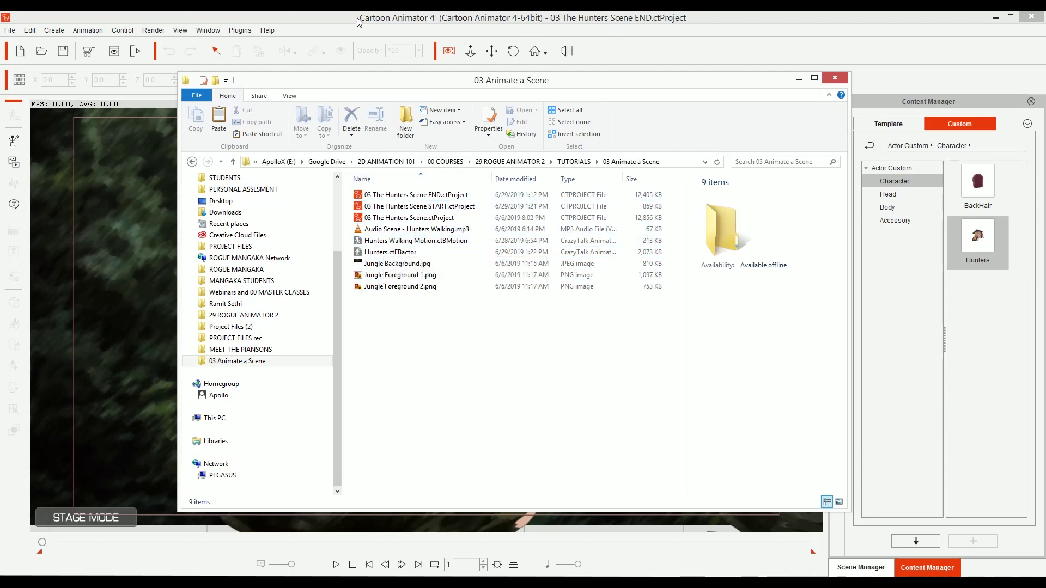
Locate the 03 The Hunters Scene END project file in the folder and play the finished scene in Cartoon Animator
{"action": "left_click", "coordinate": [389, 198]}
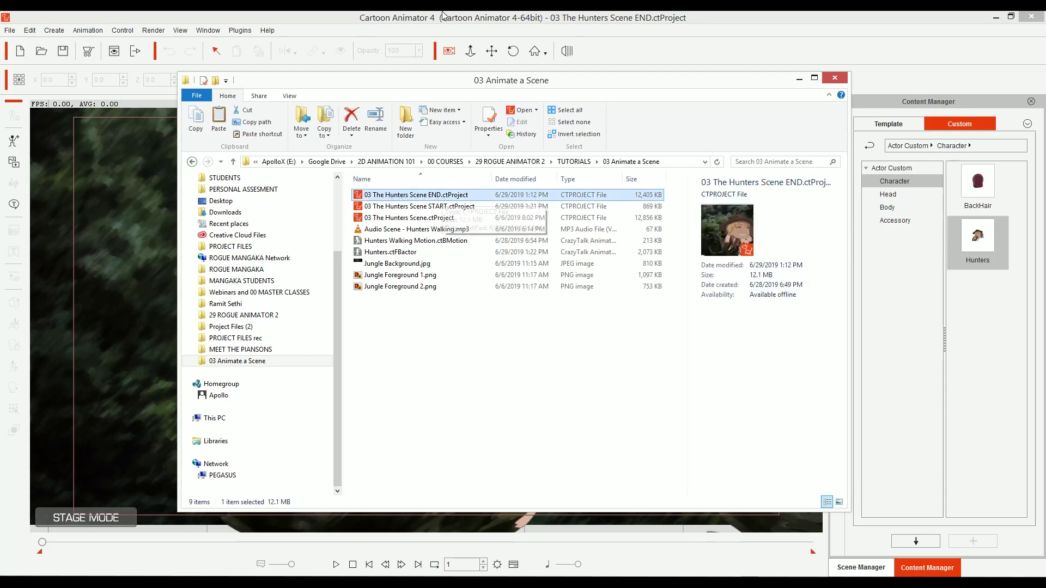
{"action": "left_click", "coordinate": [425, 20]}
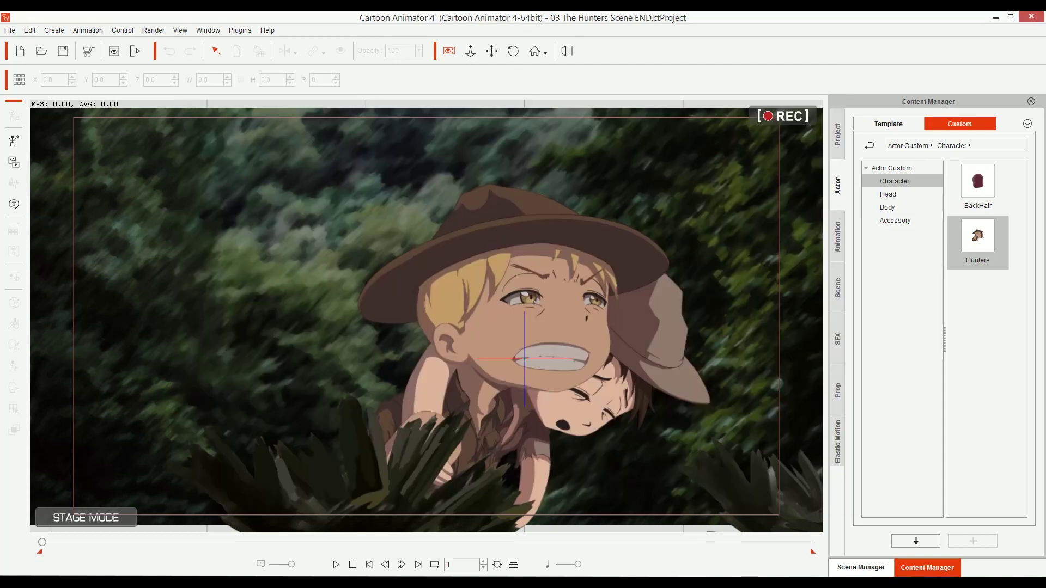
{"action": "left_click", "coordinate": [336, 565]}
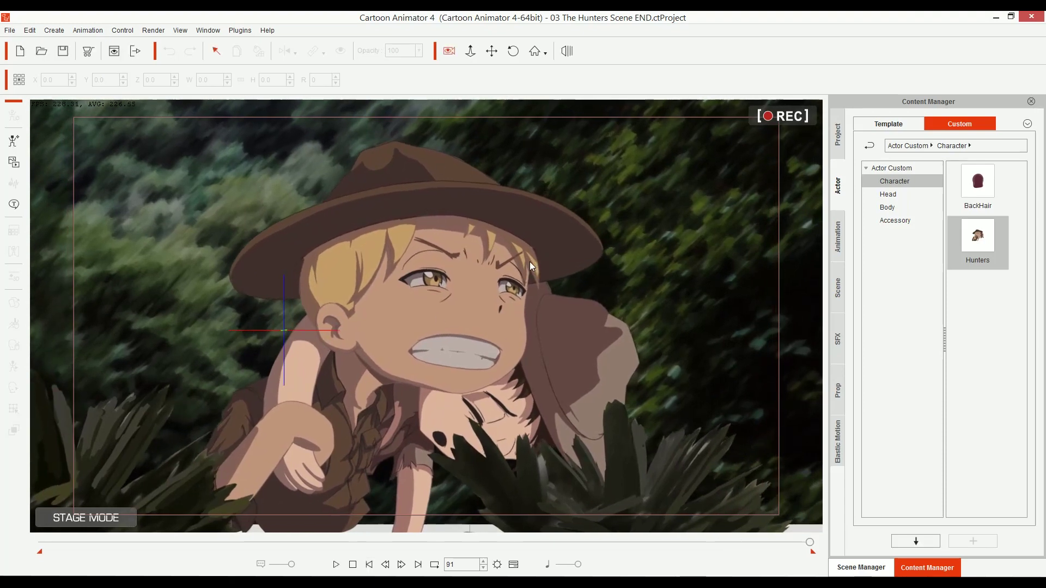
Start a new empty project for the hunters scene and display the timeline
{"action": "left_click", "coordinate": [21, 55]}
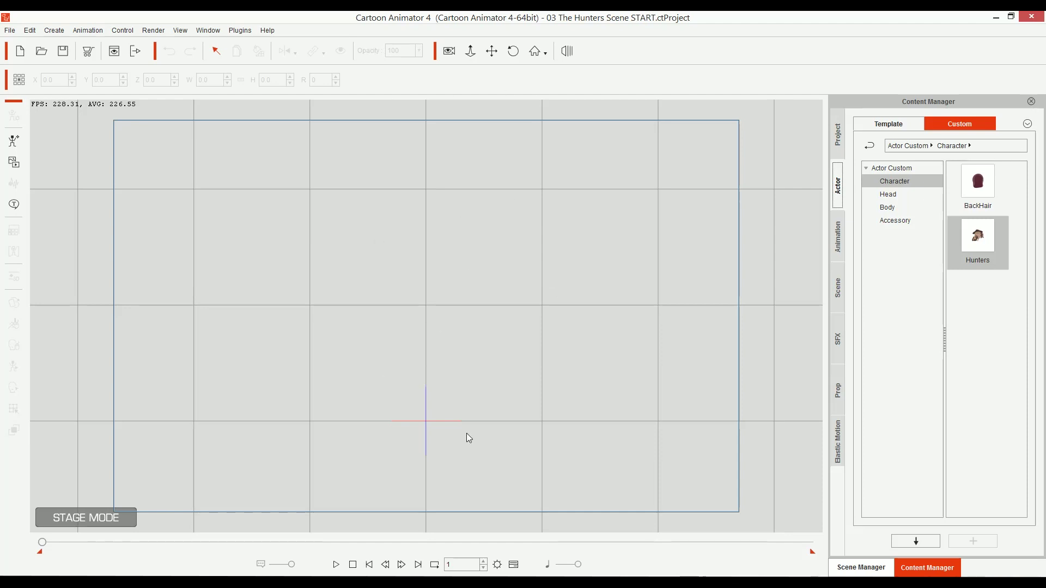
{"action": "left_click", "coordinate": [514, 565]}
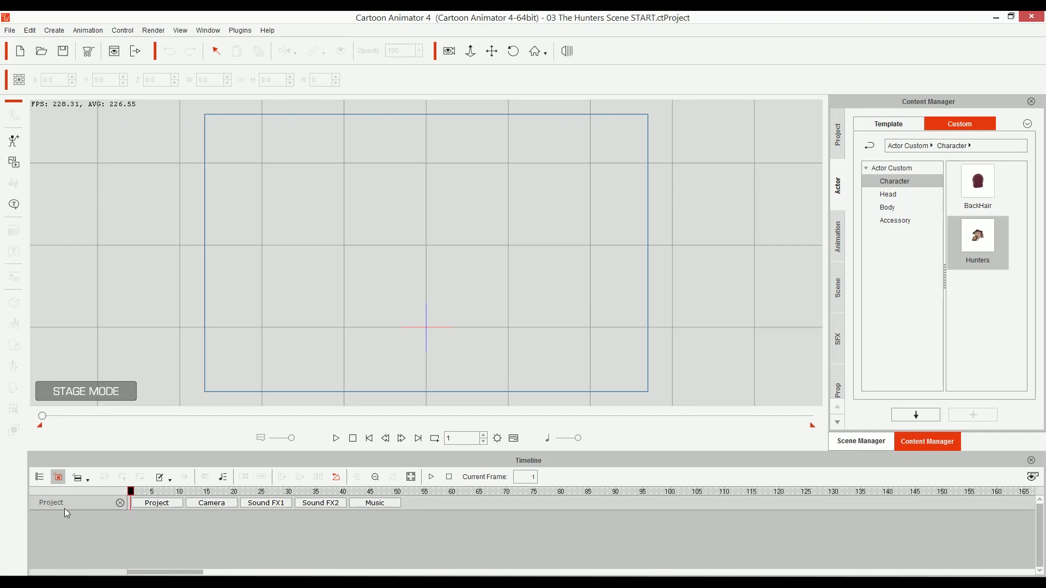
Remove the Project track from the timeline and bring it back through the track list
{"action": "left_click", "coordinate": [122, 503]}
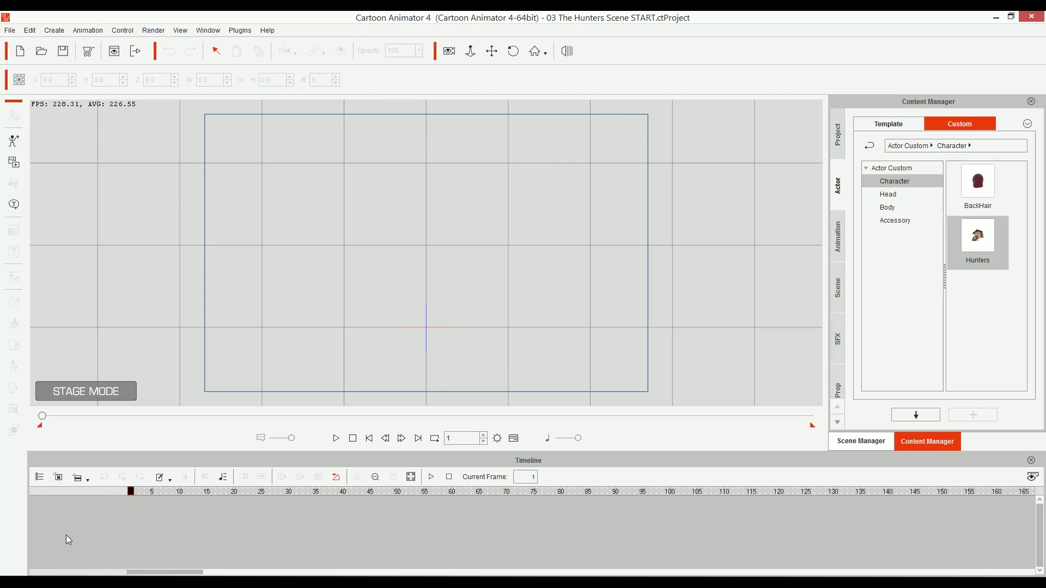
{"action": "left_click", "coordinate": [59, 479]}
{"action": "left_click", "coordinate": [42, 479]}
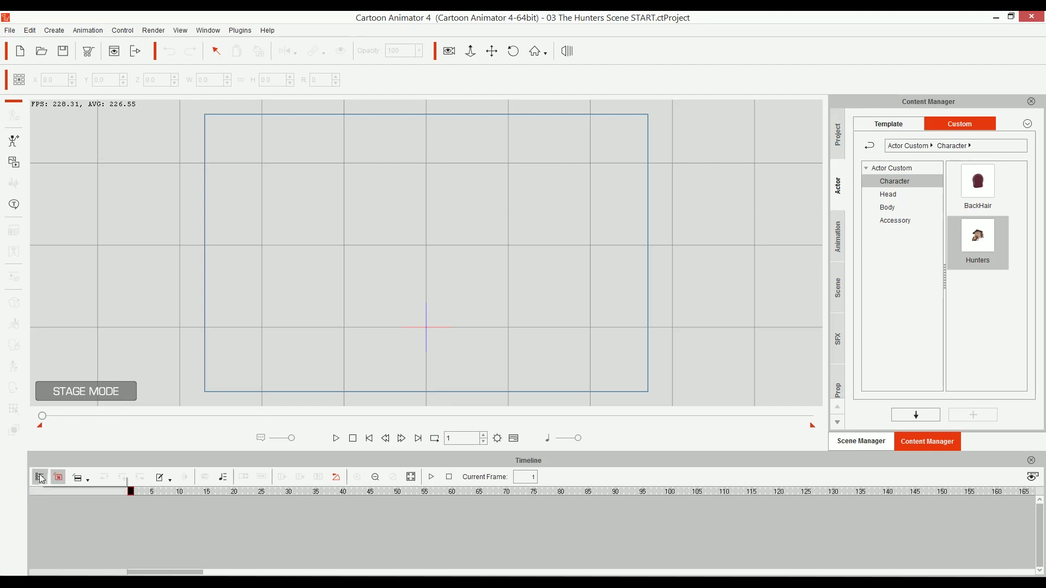
{"action": "left_click", "coordinate": [64, 482]}
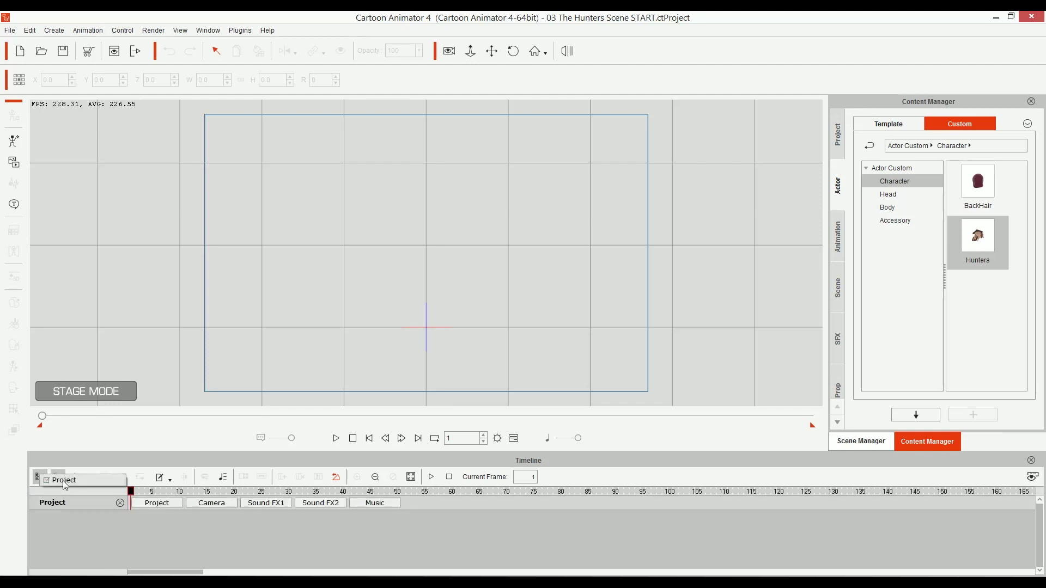
Show the project's Sound FX1 track and import Audio Scene - Hunters Walking.mp3 at frame 1 from the 03 Animate a Scene folder
{"action": "left_click", "coordinate": [268, 504]}
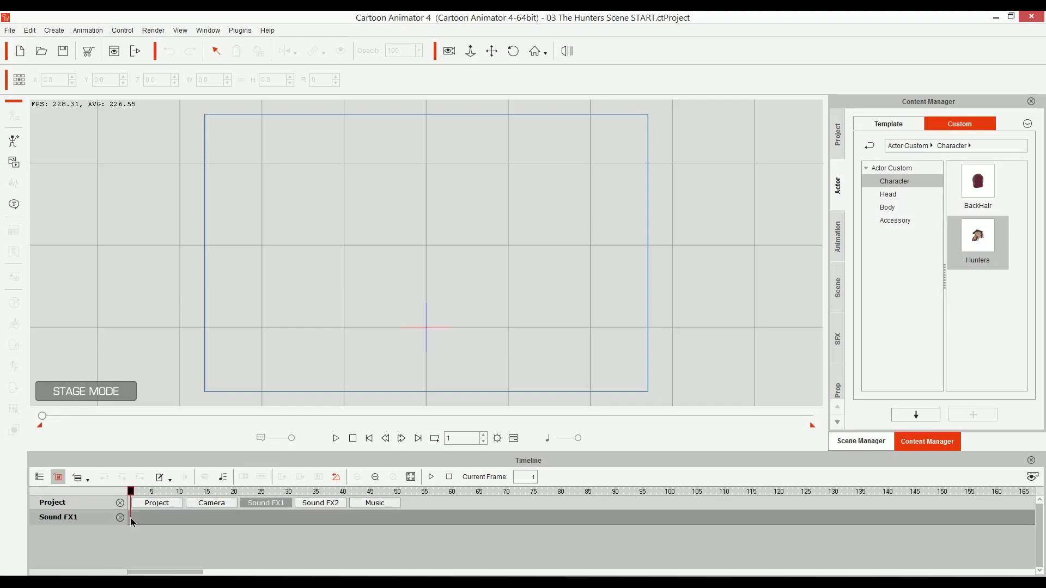
{"action": "double_click", "coordinate": [132, 522]}
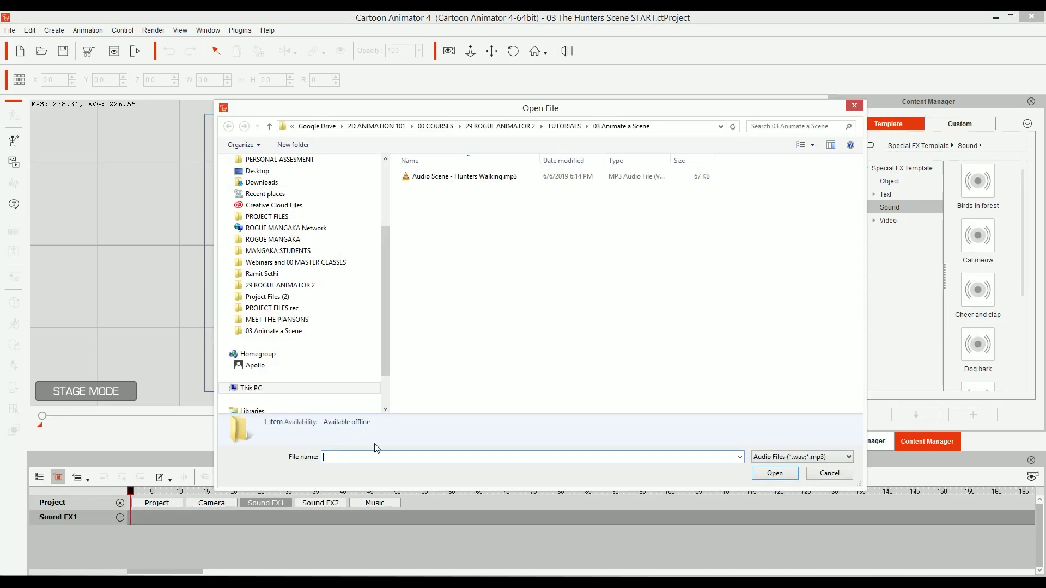
{"action": "left_click", "coordinate": [281, 333]}
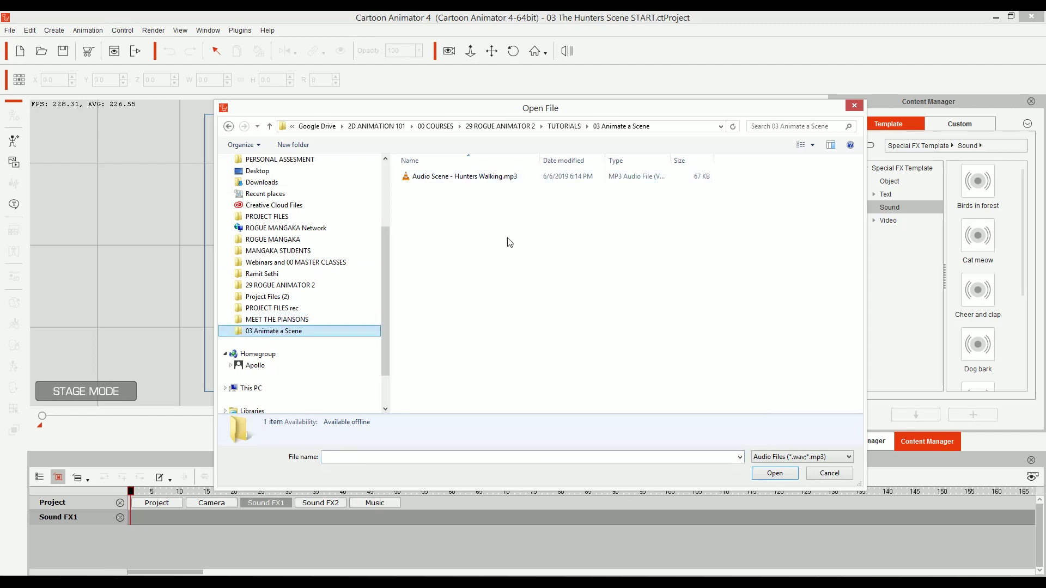
{"action": "double_click", "coordinate": [471, 177]}
Play back the imported audio to find where the clip ends and place the playhead at frame 91
{"action": "key", "text": "space"}
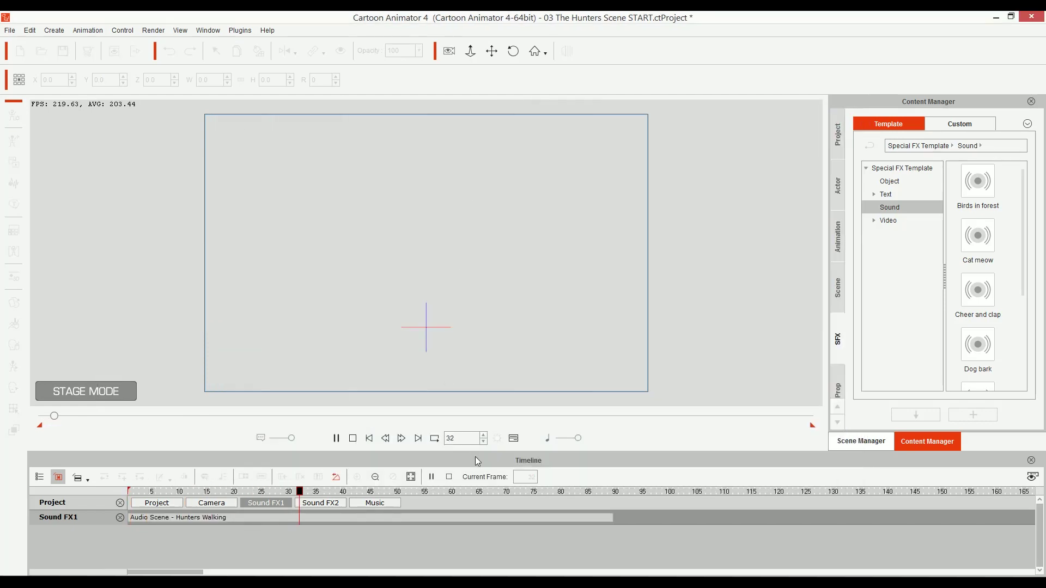
{"action": "left_click_drag", "start_coordinate": [599, 492], "coordinate": [621, 492]}
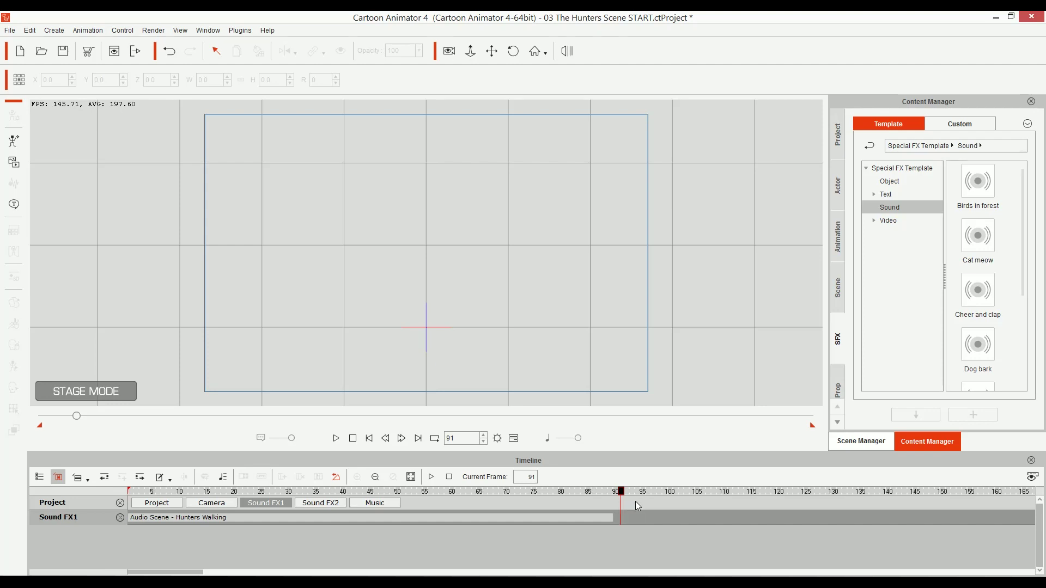
{"action": "key", "text": "space"}
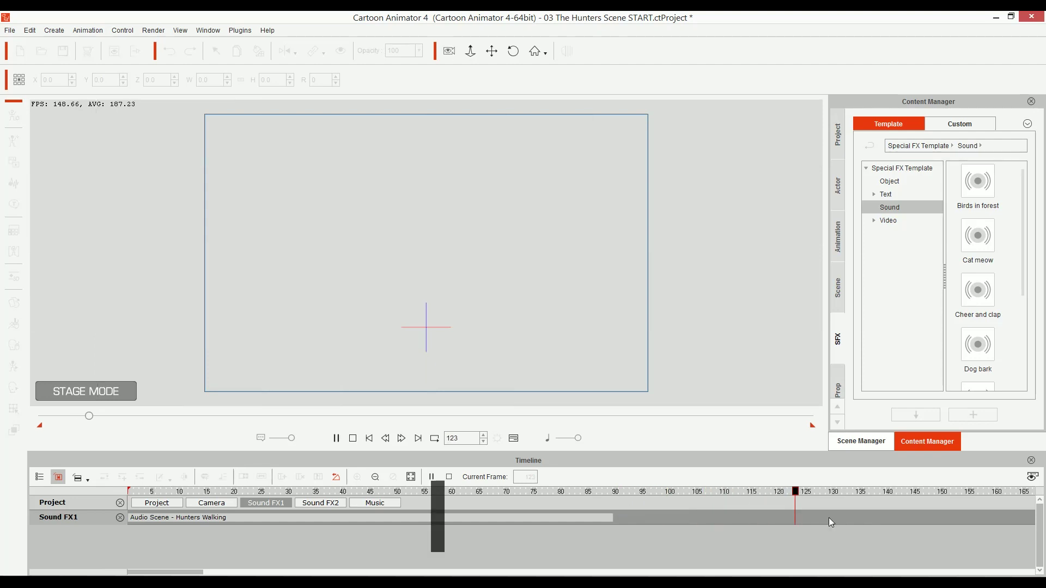
{"action": "left_click", "coordinate": [623, 497]}
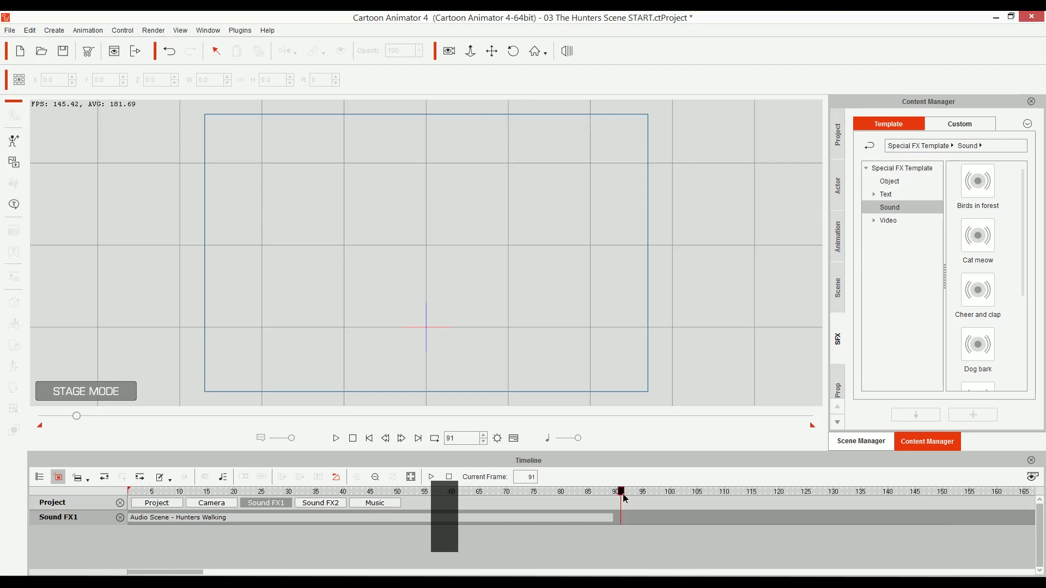
Set the project's total animation length to 91 frames
{"action": "left_click", "coordinate": [498, 439]}
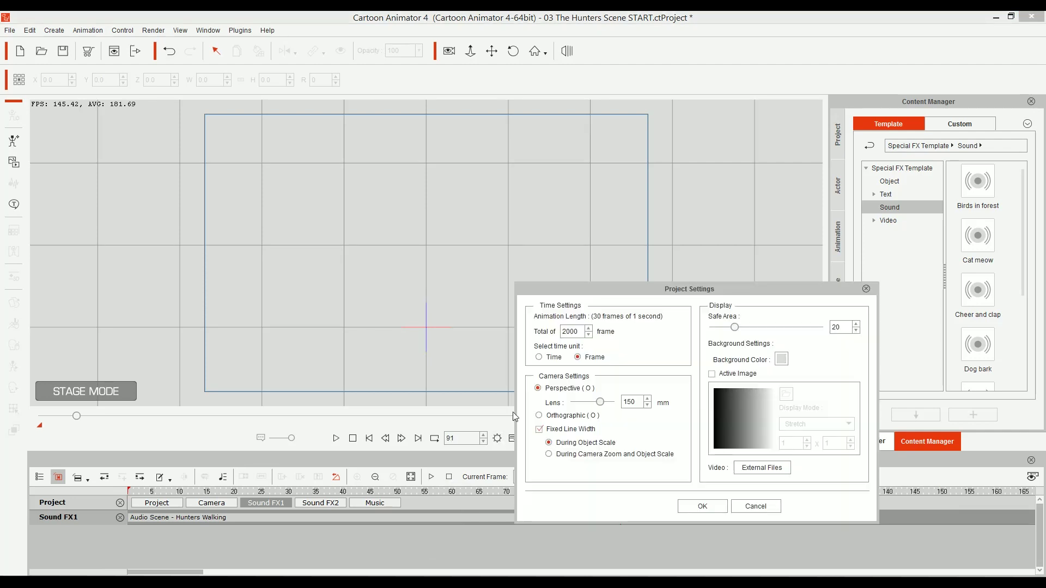
{"action": "left_click_drag", "start_coordinate": [579, 332], "coordinate": [515, 336]}
{"action": "type", "text": "91"}
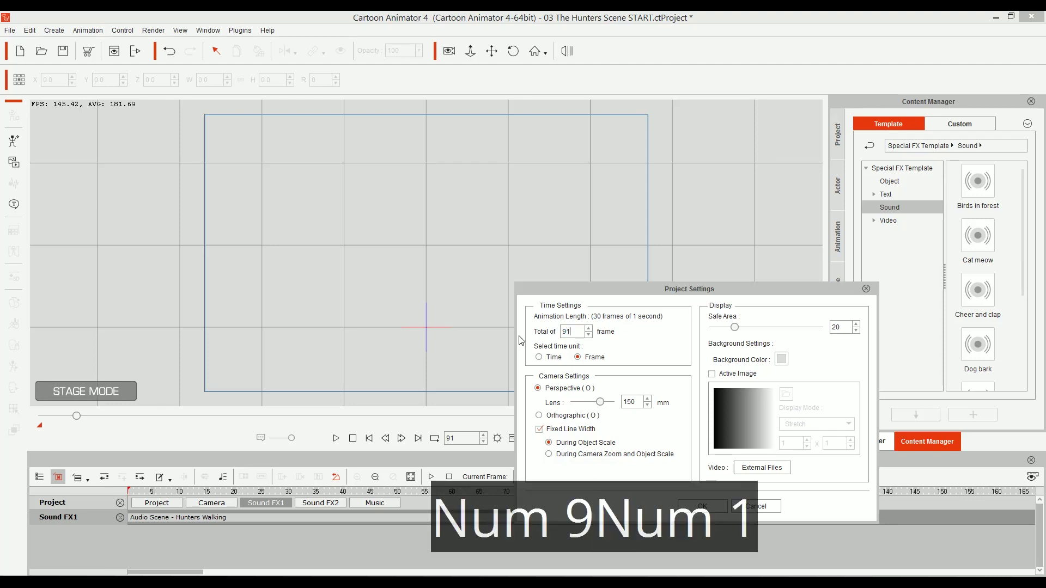
{"action": "key", "text": "Return"}
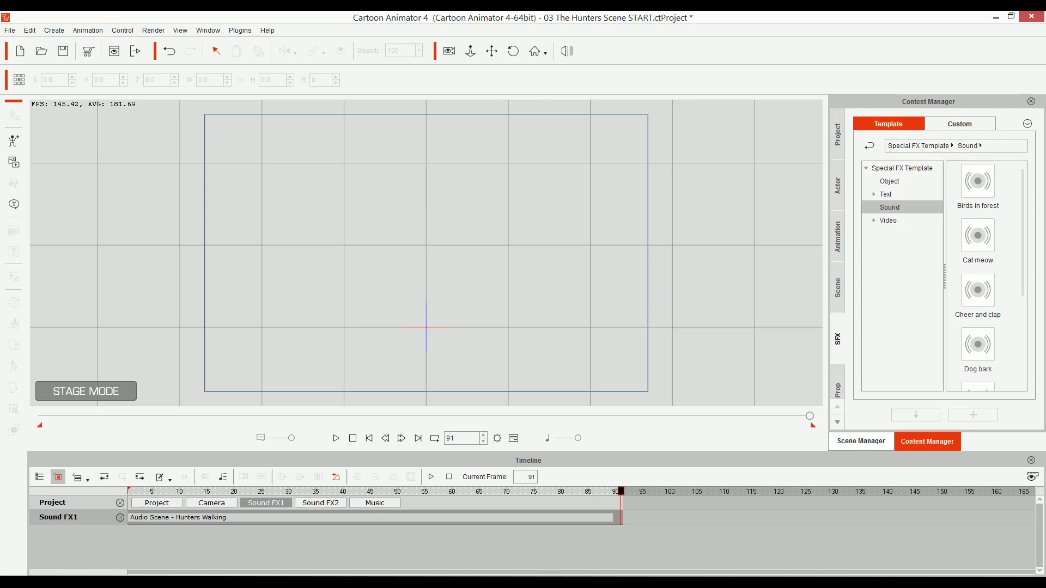
Add the Hunters.ctFBactor character from the 03 Animate a Scene folder to the stage and return to frame 1
{"action": "left_click", "coordinate": [218, 581]}
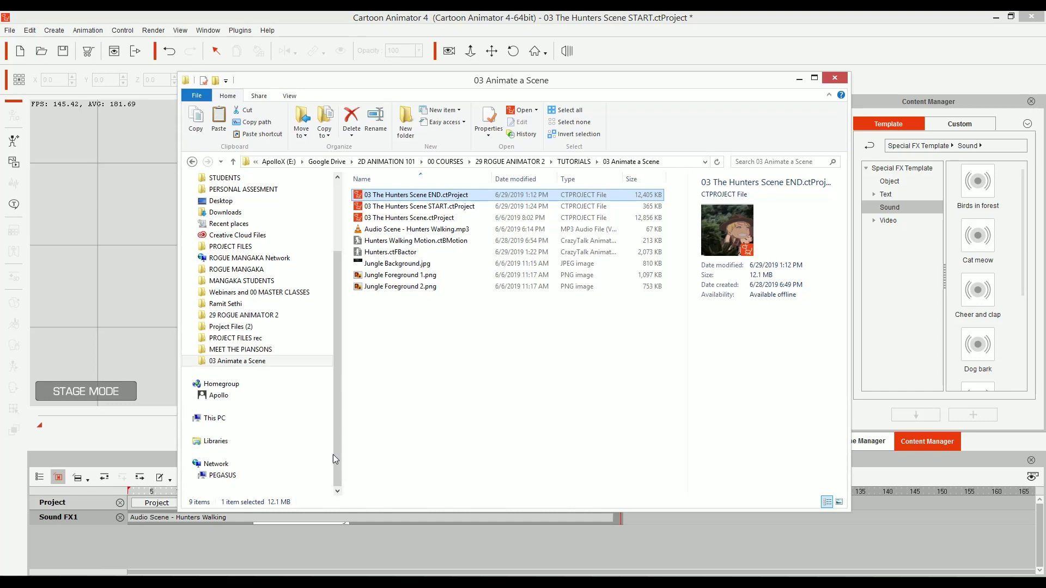
{"action": "left_click", "coordinate": [387, 253]}
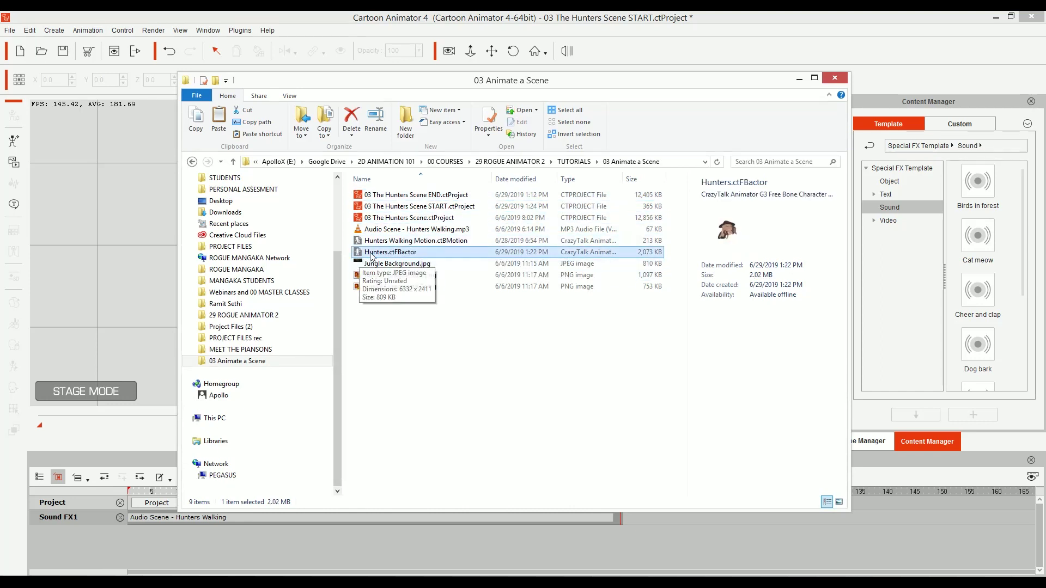
{"action": "left_click_drag", "start_coordinate": [446, 82], "coordinate": [676, 79]}
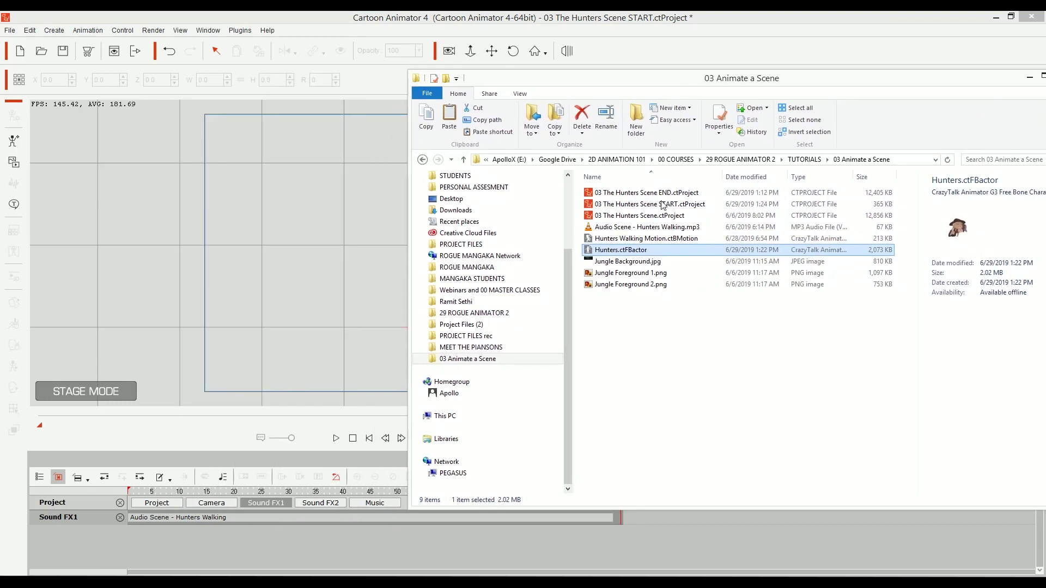
{"action": "left_click_drag", "start_coordinate": [611, 254], "coordinate": [325, 256]}
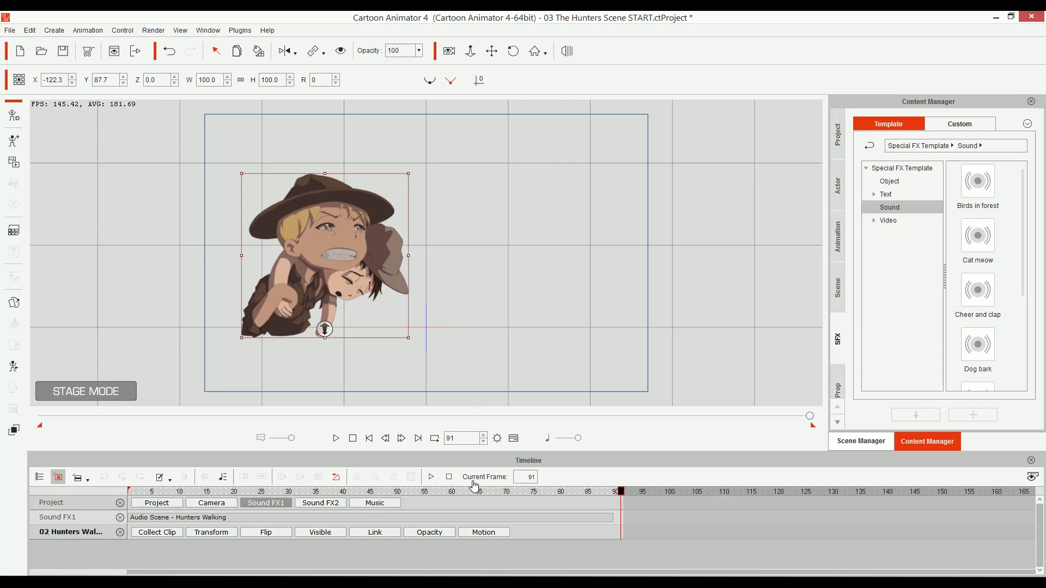
{"action": "left_click", "coordinate": [369, 439]}
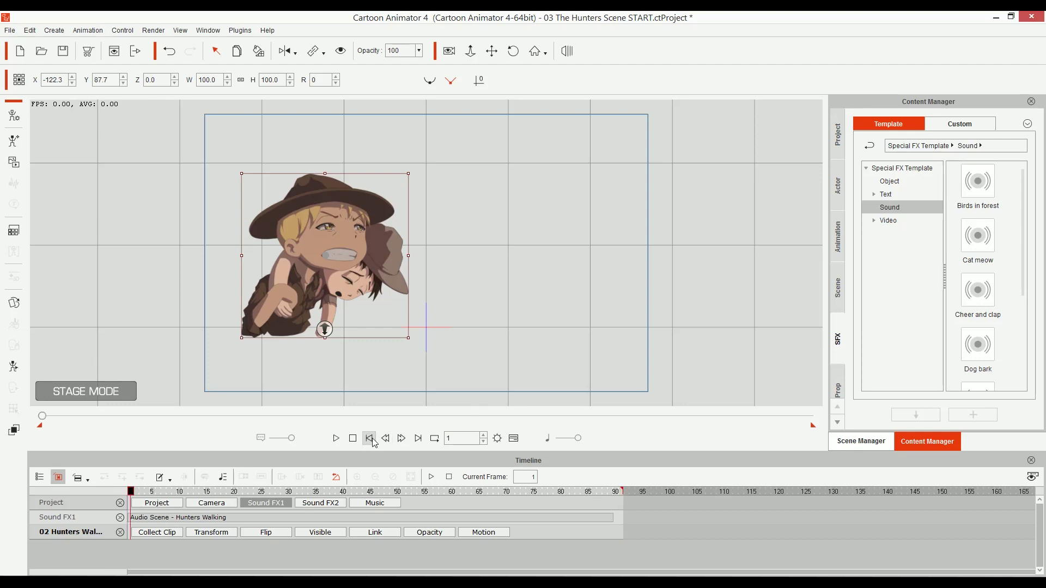
Try lowering the hunter's head bone slightly at frame 1 in the 2D Motion Key Editor, and undo the change
{"action": "key", "text": "k"}
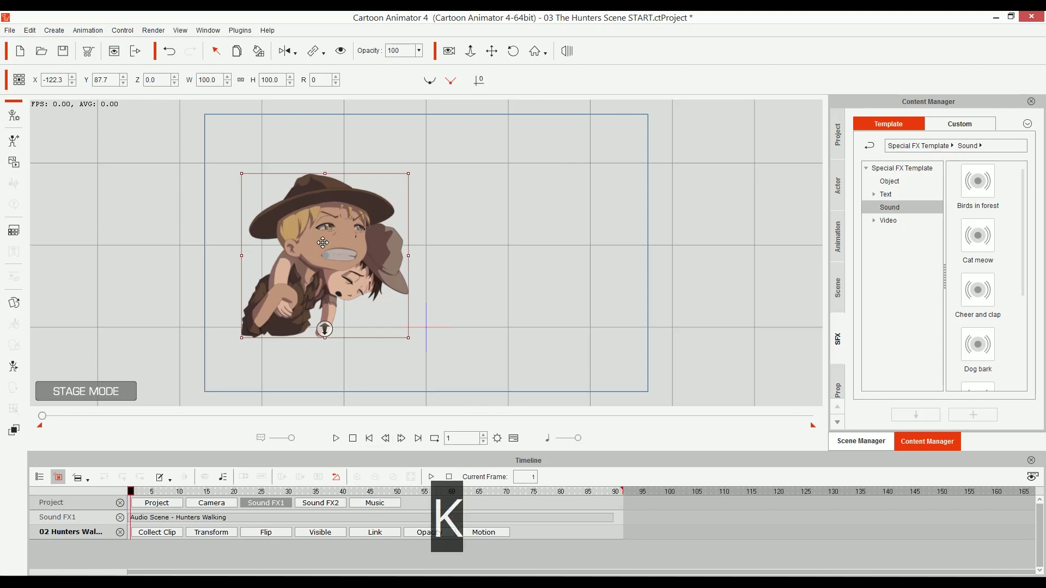
{"action": "left_click_drag", "start_coordinate": [489, 185], "coordinate": [668, 162]}
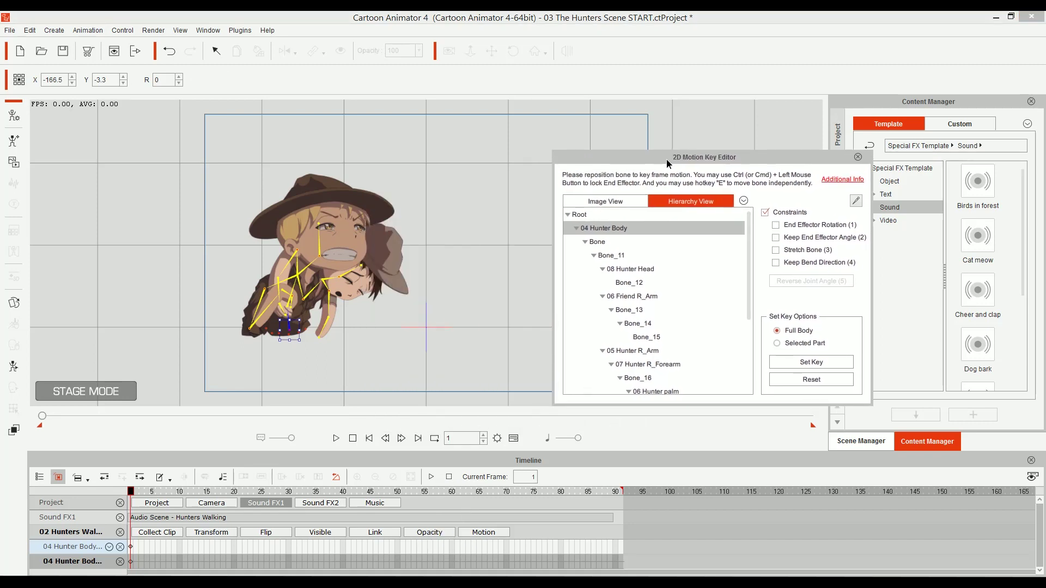
{"action": "left_click", "coordinate": [322, 250]}
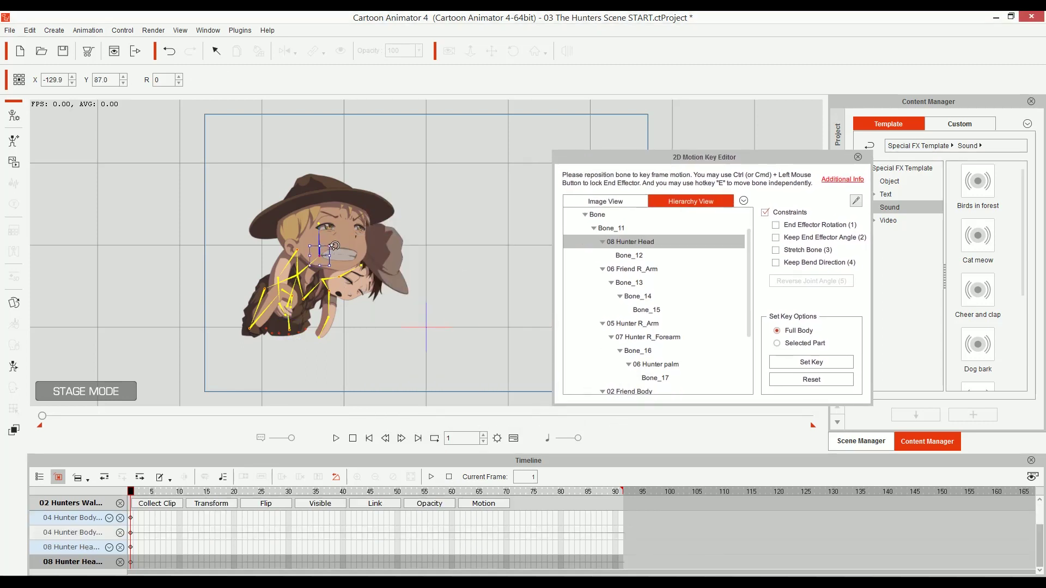
{"action": "left_click_drag", "start_coordinate": [318, 249], "coordinate": [319, 257]}
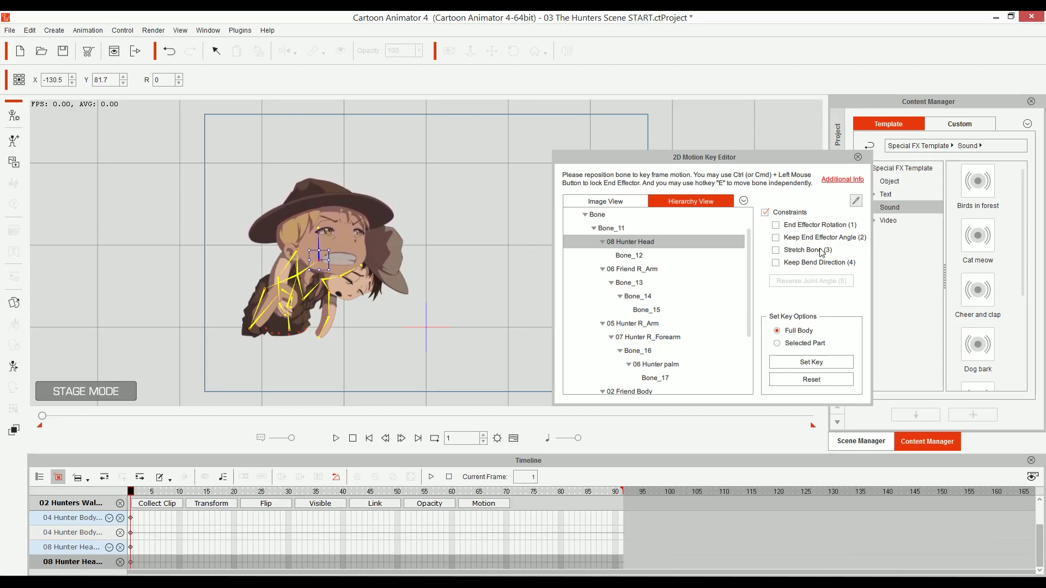
{"action": "left_click", "coordinate": [859, 157]}
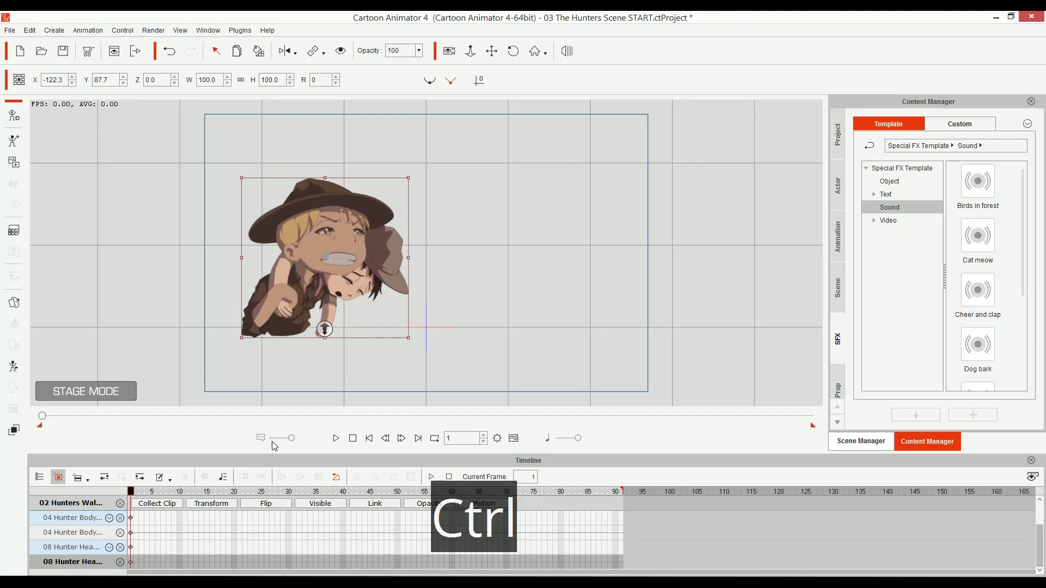
{"action": "key", "text": "ctrl+z"}
Hide the timeline and move the hunters to the middle of the frame, at about X -2.6 and Y 99.4
{"action": "left_click", "coordinate": [513, 438]}
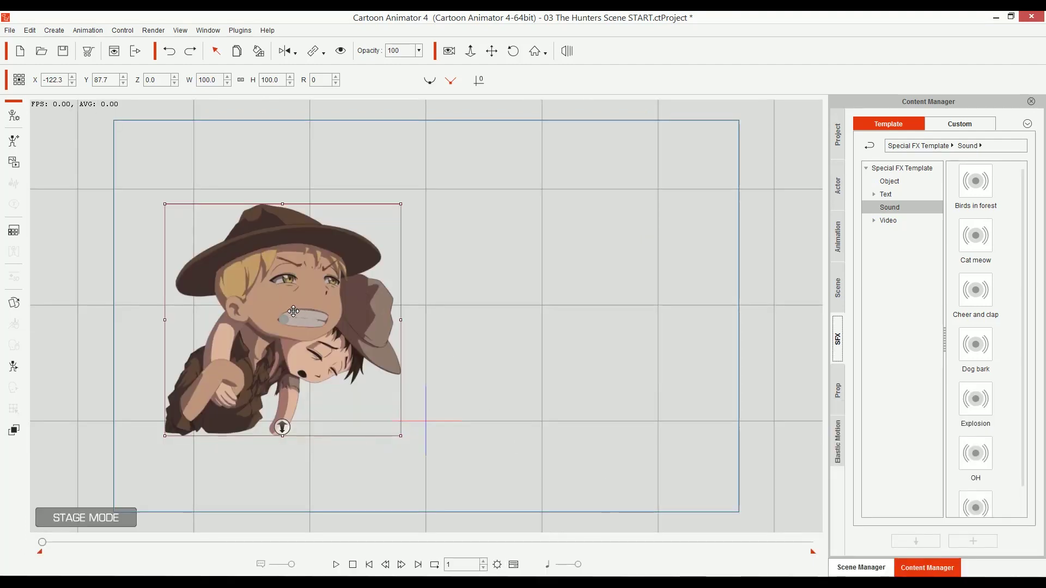
{"action": "left_click_drag", "start_coordinate": [277, 297], "coordinate": [413, 287]}
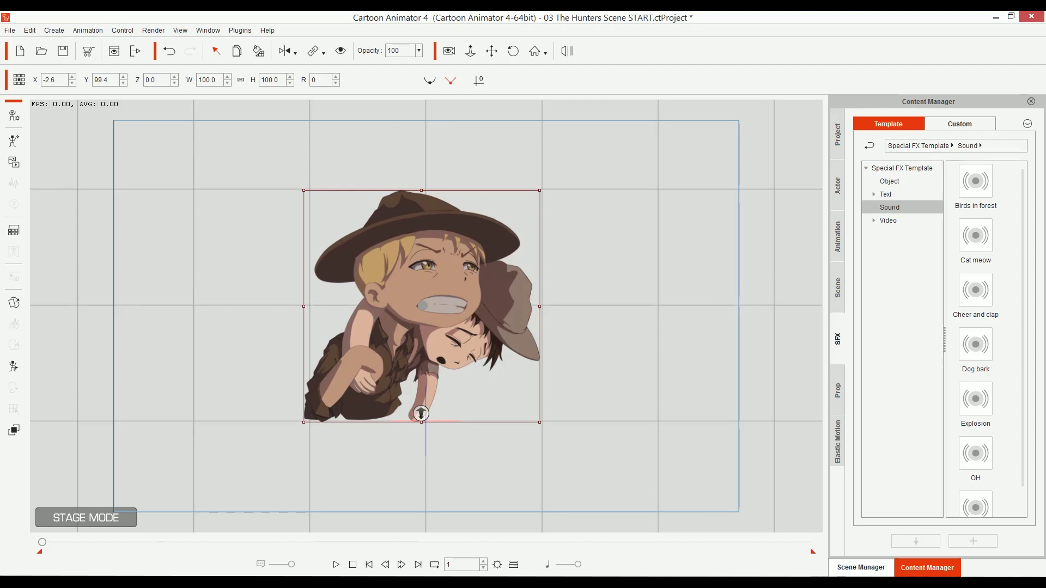
Import Jungle Background.jpg from the 03 Animate a Scene folder as a prop, accepting the resize of the oversized image
{"action": "left_click", "coordinate": [120, 583]}
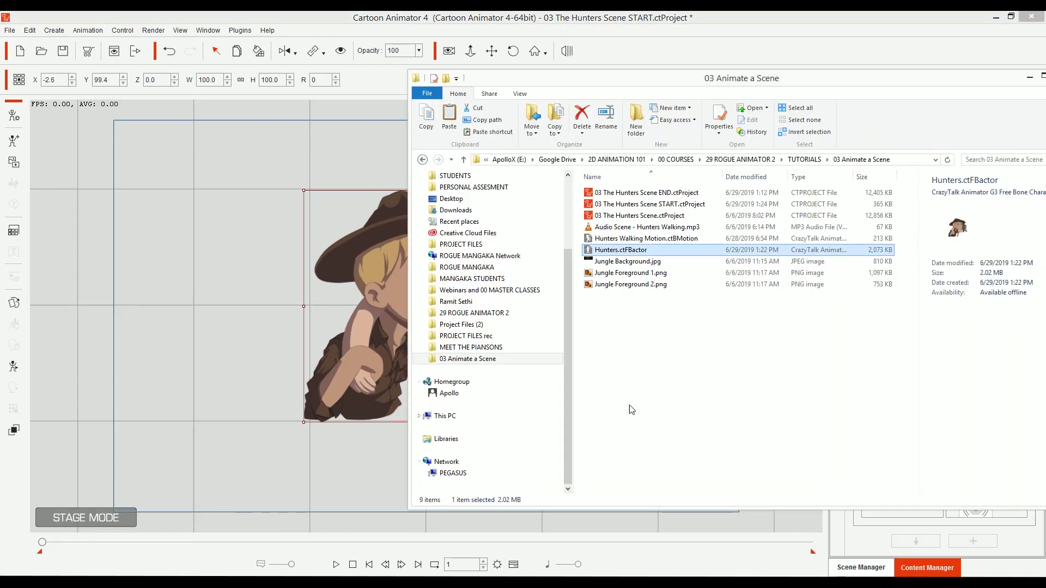
{"action": "left_click_drag", "start_coordinate": [618, 80], "coordinate": [443, 71]}
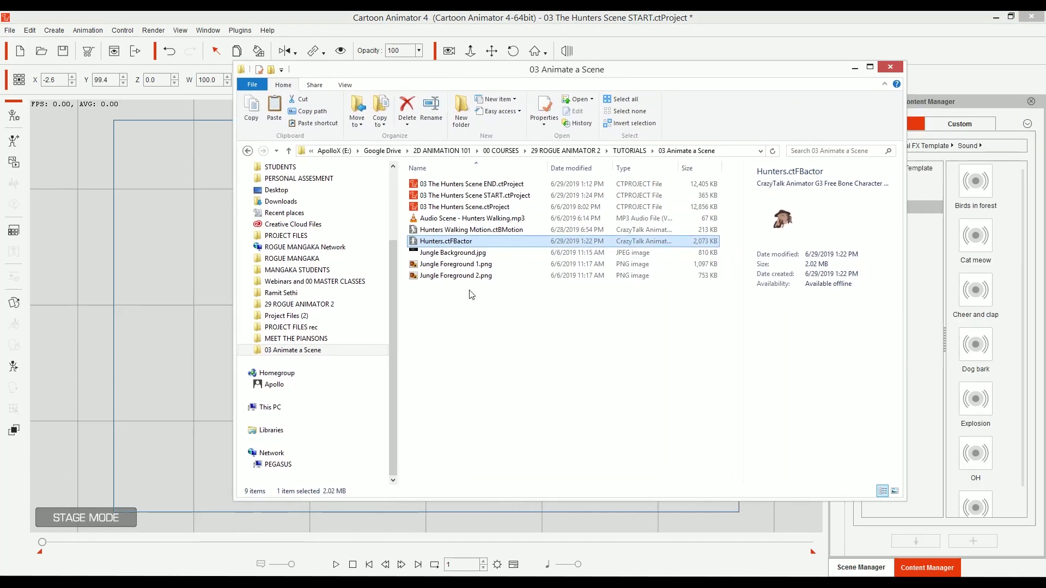
{"action": "left_click", "coordinate": [454, 253]}
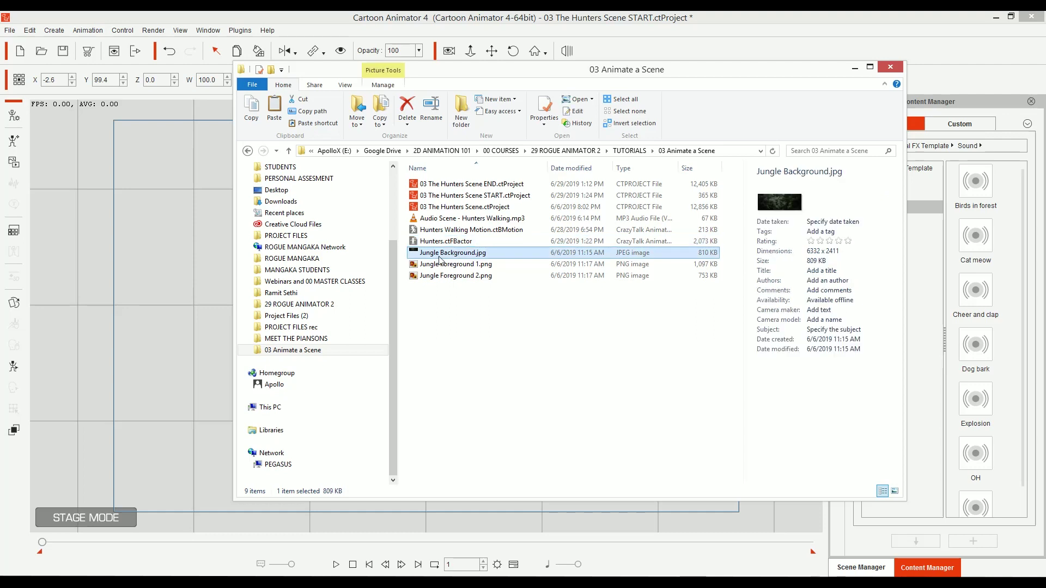
{"action": "left_click_drag", "start_coordinate": [442, 259], "coordinate": [460, 248]}
{"action": "left_click_drag", "start_coordinate": [467, 256], "coordinate": [198, 264]}
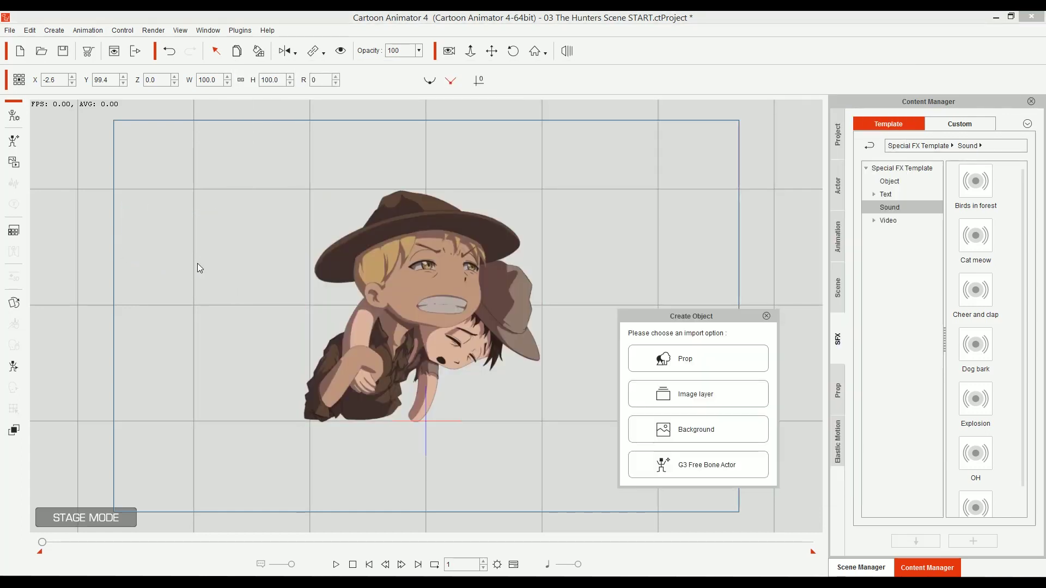
{"action": "left_click", "coordinate": [686, 361]}
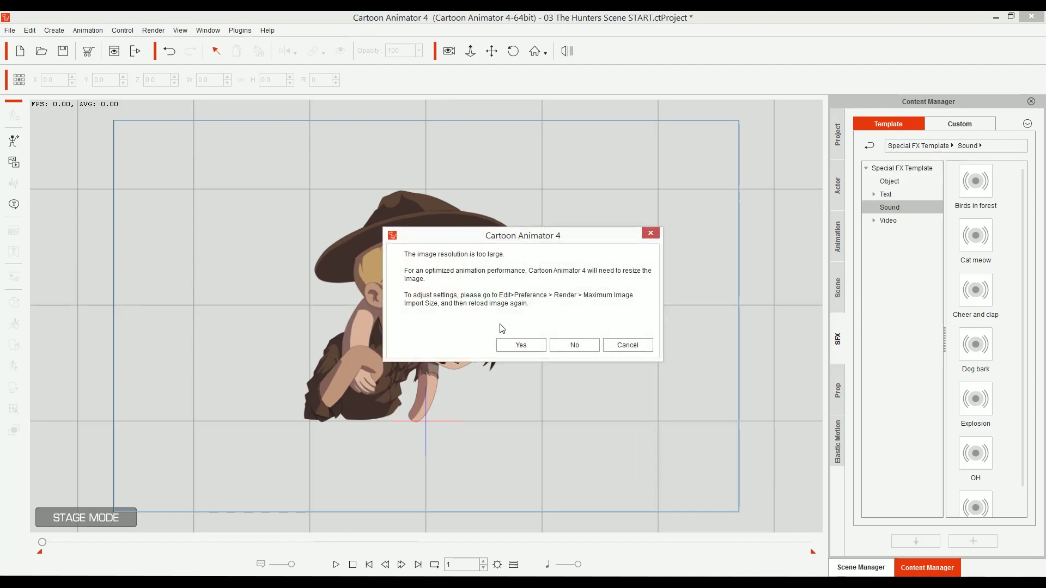
{"action": "left_click", "coordinate": [523, 343]}
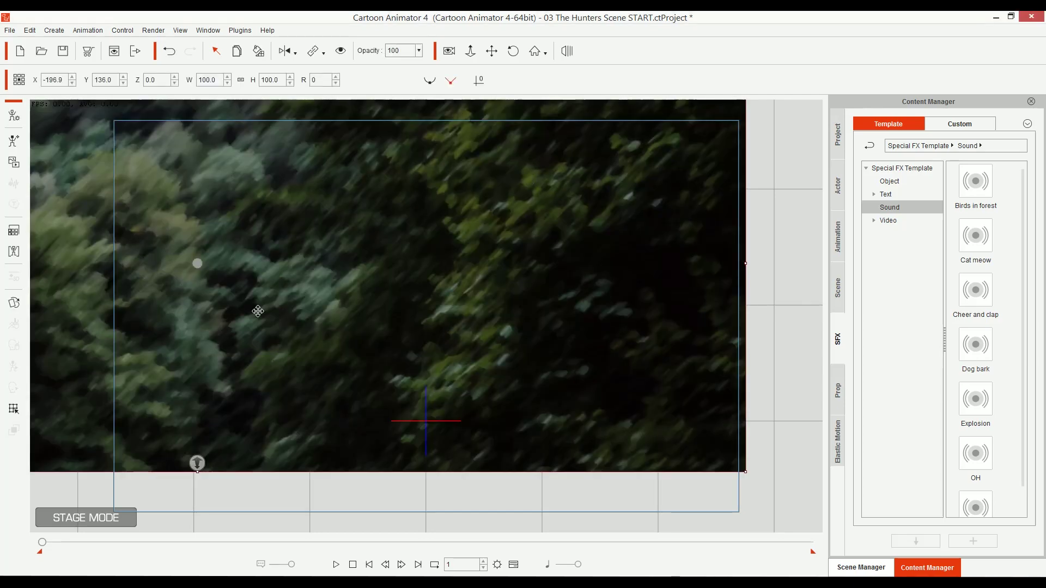
Center the jungle background over the camera frame at about X 0.8 and Y 89.5
{"action": "left_click_drag", "start_coordinate": [258, 311], "coordinate": [430, 363]}
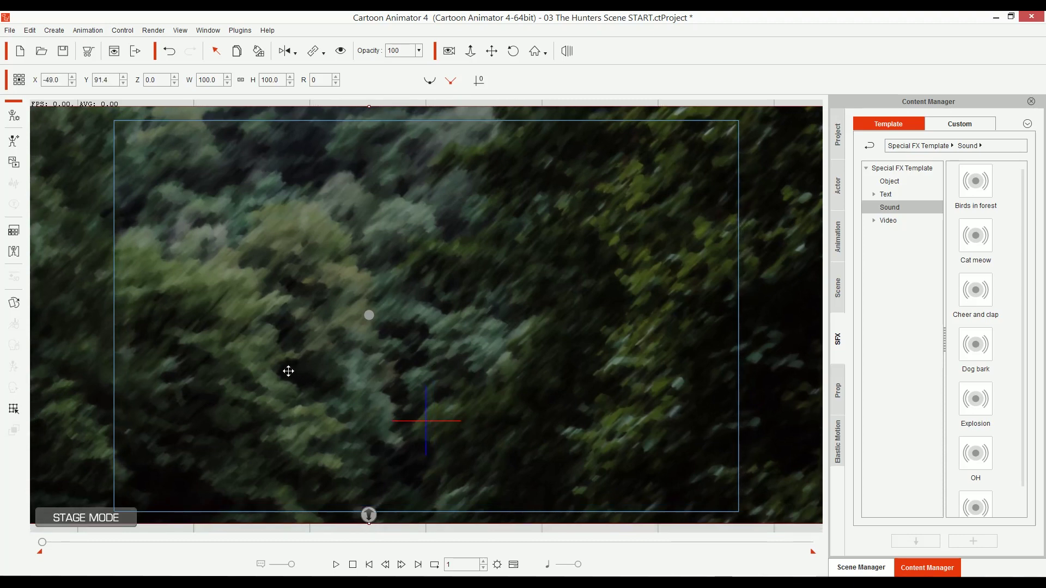
{"action": "left_click_drag", "start_coordinate": [283, 386], "coordinate": [335, 382]}
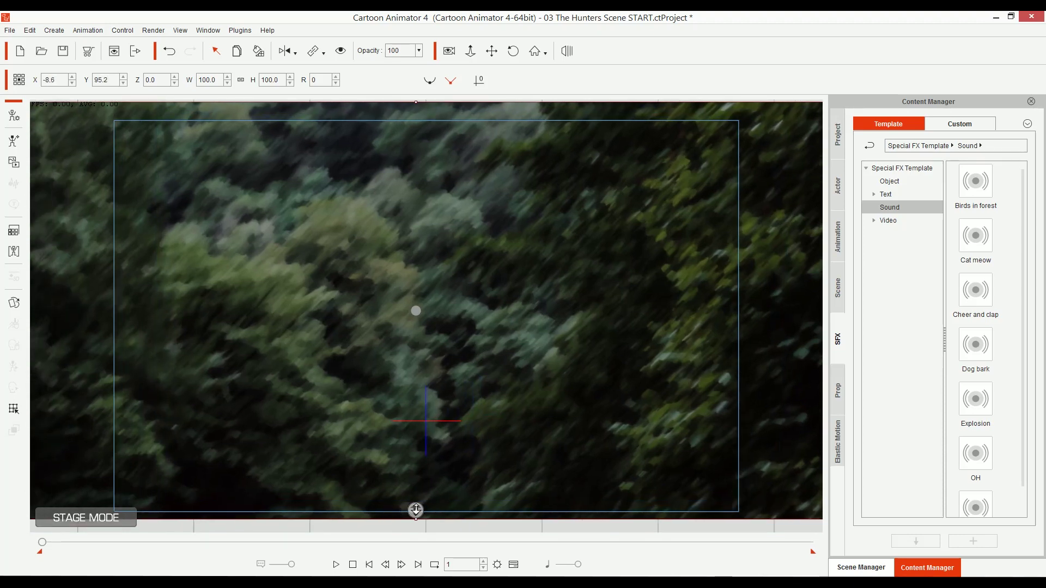
{"action": "left_click_drag", "start_coordinate": [324, 420], "coordinate": [334, 426]}
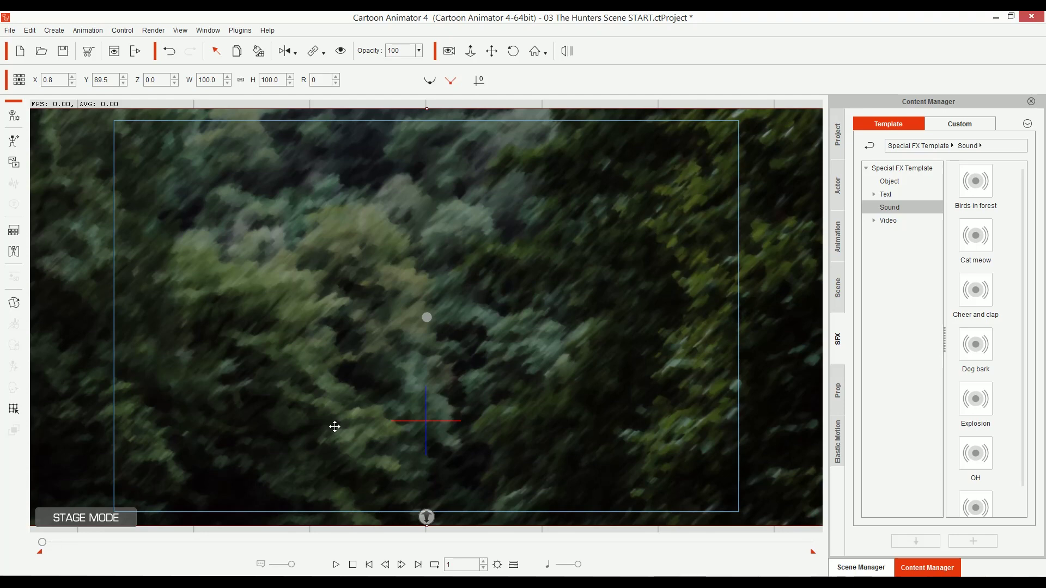
Push the jungle background back in depth behind the hunters to about Z -1251.9
{"action": "scroll", "coordinate": [334, 427], "scroll_direction": "down", "scroll_amount": 3}
{"action": "scroll", "coordinate": [334, 426], "scroll_direction": "up", "scroll_amount": 2}
{"action": "scroll", "coordinate": [334, 427], "scroll_direction": "down", "scroll_amount": 1}
{"action": "scroll", "coordinate": [334, 427], "scroll_direction": "up", "scroll_amount": 4}
{"action": "scroll", "coordinate": [335, 427], "scroll_direction": "down", "scroll_amount": 1}
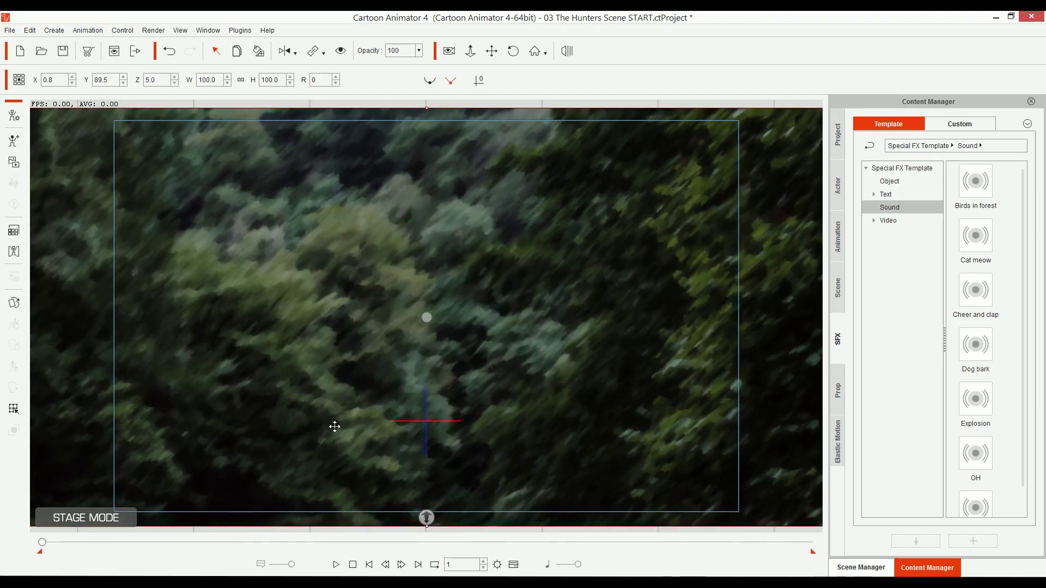
{"action": "scroll", "coordinate": [335, 426], "scroll_direction": "up", "scroll_amount": 1}
{"action": "scroll", "coordinate": [335, 426], "scroll_direction": "down", "scroll_amount": 4}
{"action": "scroll", "coordinate": [335, 426], "scroll_direction": "up", "scroll_amount": 5}
{"action": "scroll", "coordinate": [334, 427], "scroll_direction": "down", "scroll_amount": 6}
{"action": "scroll", "coordinate": [334, 427], "scroll_direction": "up", "scroll_amount": 5}
{"action": "scroll", "coordinate": [335, 426], "scroll_direction": "down", "scroll_amount": 7}
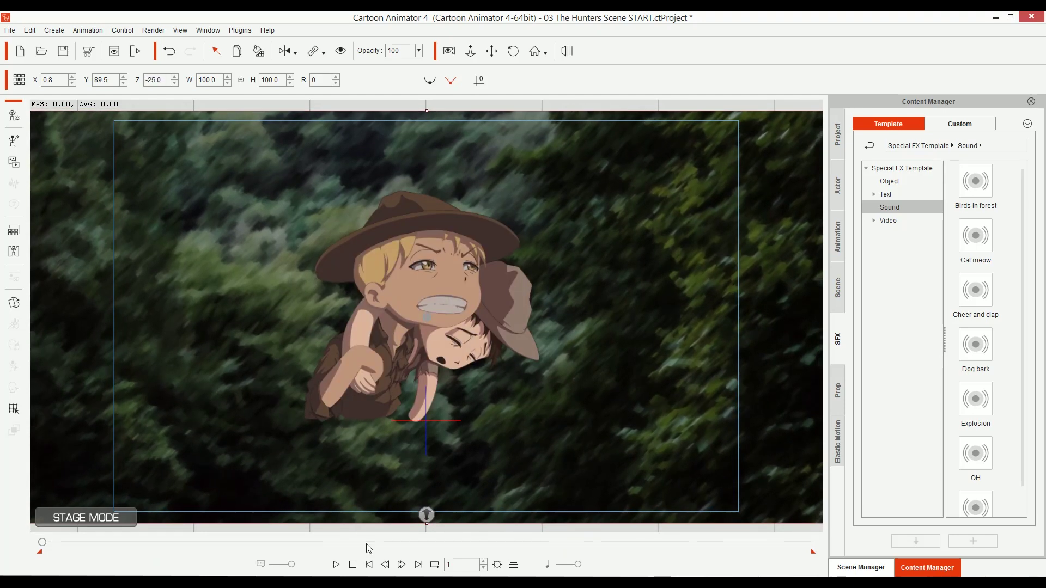
{"action": "left_click_drag", "start_coordinate": [427, 514], "coordinate": [401, 292]}
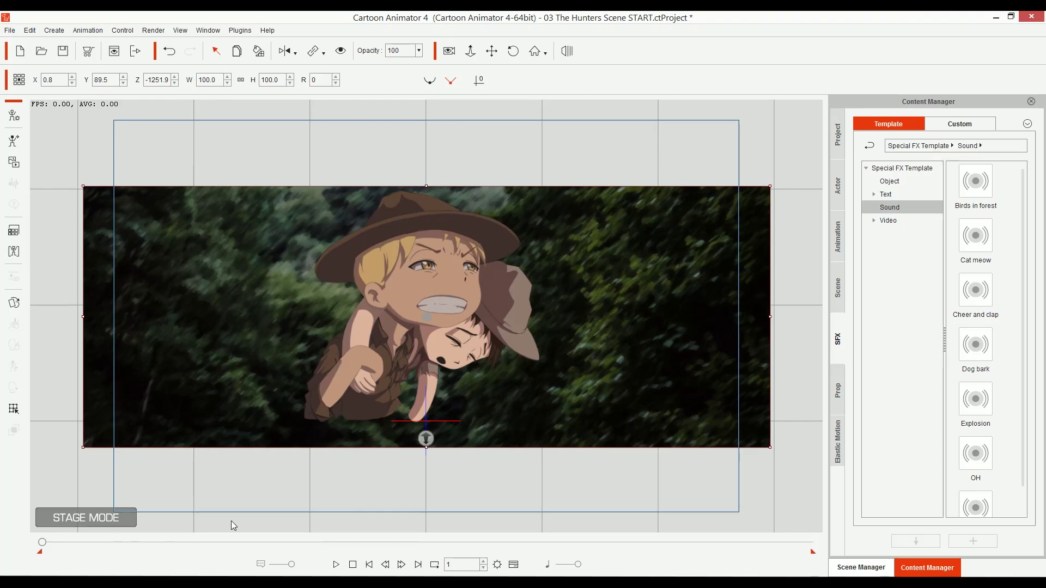
{"action": "key", "text": "ctrl+alt+d"}
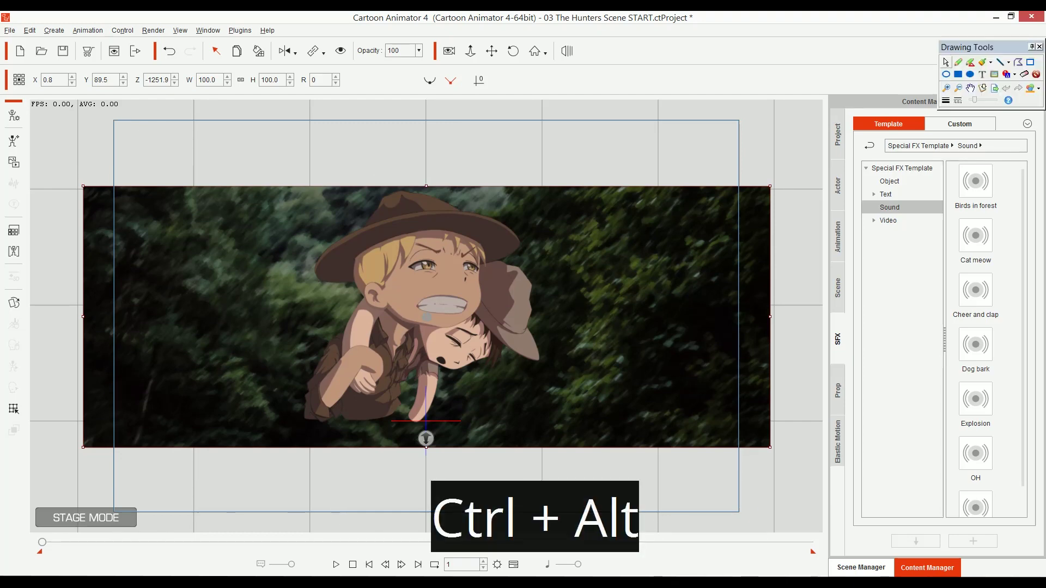
{"action": "mouse_move", "coordinate": [115, 126]}
{"action": "left_mouse_down"}
{"action": "mouse_move", "coordinate": [131, 433]}
{"action": "mouse_move", "coordinate": [294, 512]}
{"action": "mouse_move", "coordinate": [727, 514]}
{"action": "mouse_move", "coordinate": [730, 145]}
{"action": "mouse_move", "coordinate": [105, 124]}
{"action": "left_mouse_up"}
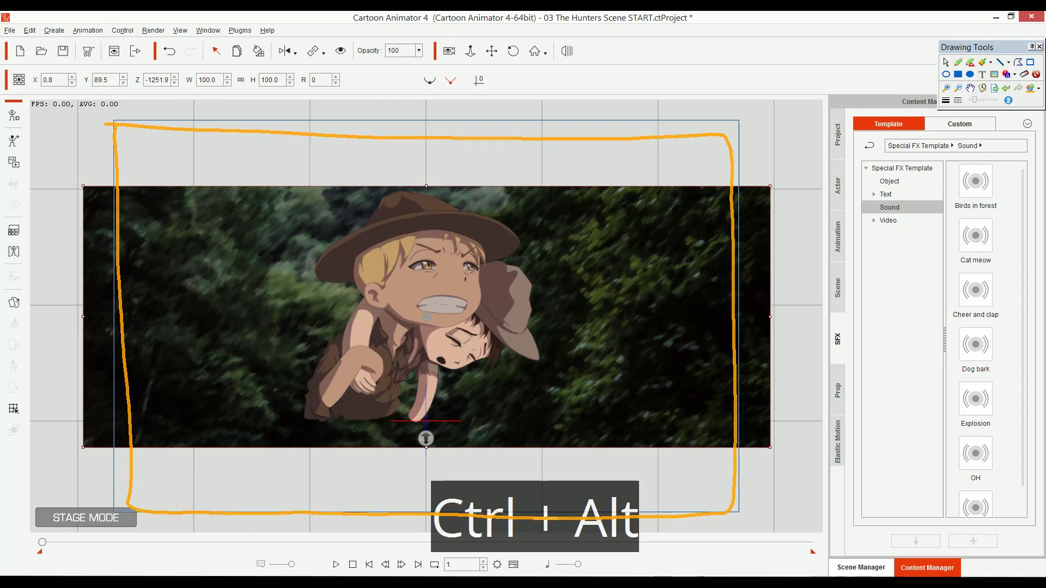
{"action": "key", "text": "ctrl+alt+d"}
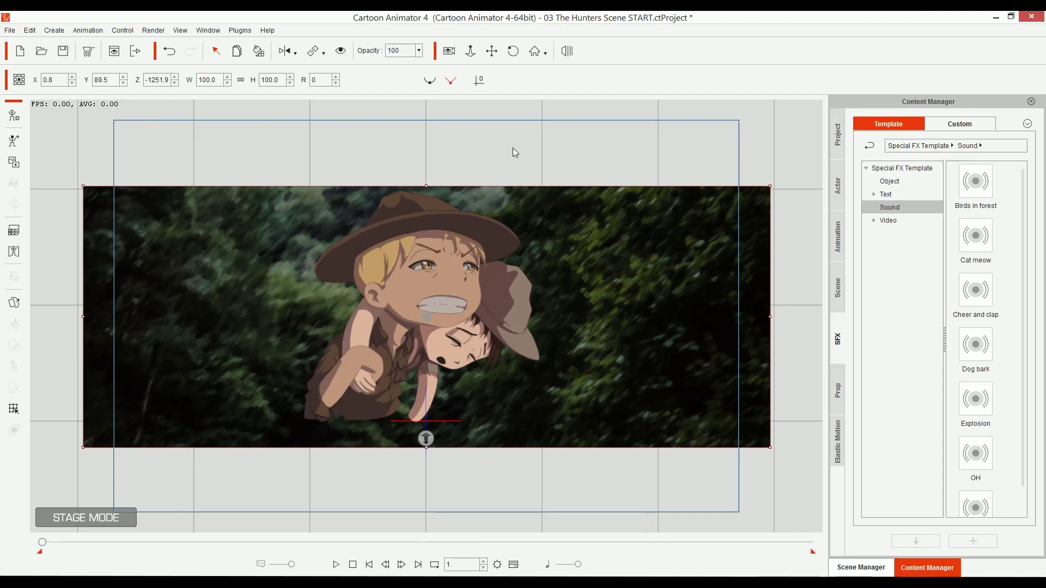
{"action": "key", "text": "ctrl+alt+d"}
{"action": "mouse_move", "coordinate": [116, 127]}
{"action": "left_mouse_down"}
{"action": "mouse_move", "coordinate": [129, 429]}
{"action": "mouse_move", "coordinate": [718, 443]}
{"action": "mouse_move", "coordinate": [297, 130]}
{"action": "left_mouse_up"}
{"action": "mouse_move", "coordinate": [445, 155]}
{"action": "left_mouse_down"}
{"action": "mouse_move", "coordinate": [448, 184]}
{"action": "mouse_move", "coordinate": [465, 185]}
{"action": "left_mouse_up"}
{"action": "mouse_move", "coordinate": [448, 170]}
{"action": "left_mouse_down"}
{"action": "mouse_move", "coordinate": [462, 165]}
{"action": "mouse_move", "coordinate": [474, 181]}
{"action": "left_mouse_up"}
{"action": "left_click_drag", "start_coordinate": [471, 143], "coordinate": [478, 180]}
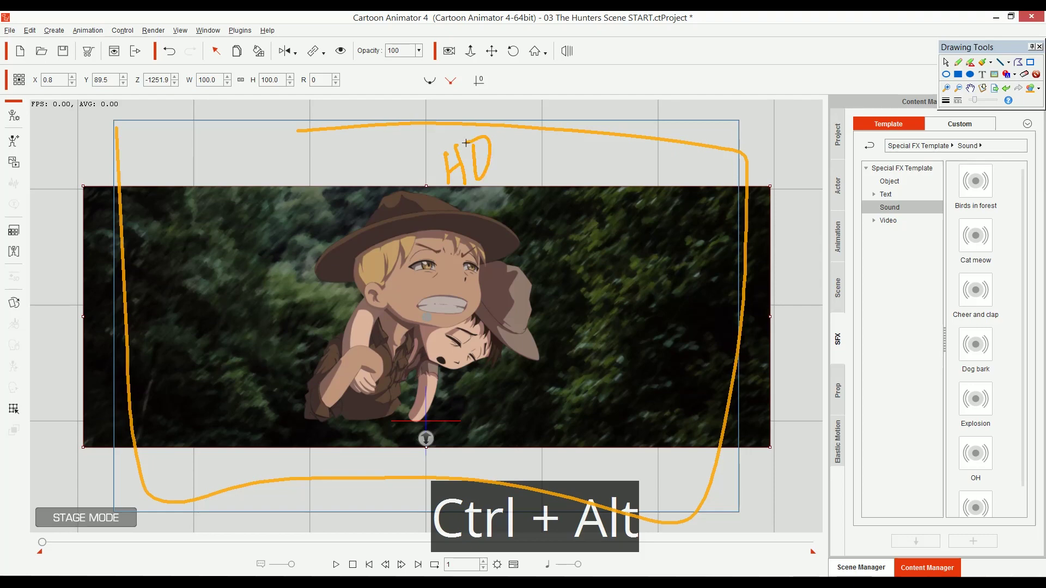
{"action": "key", "text": "ctrl+alt+d"}
{"action": "key", "text": "ctrl+alt+d"}
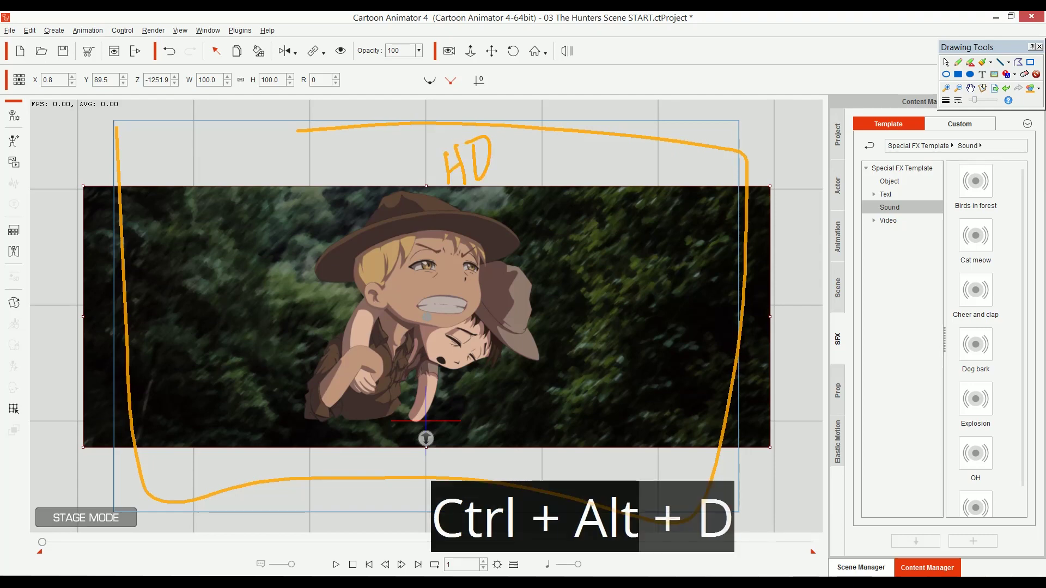
{"action": "key", "text": "Escape"}
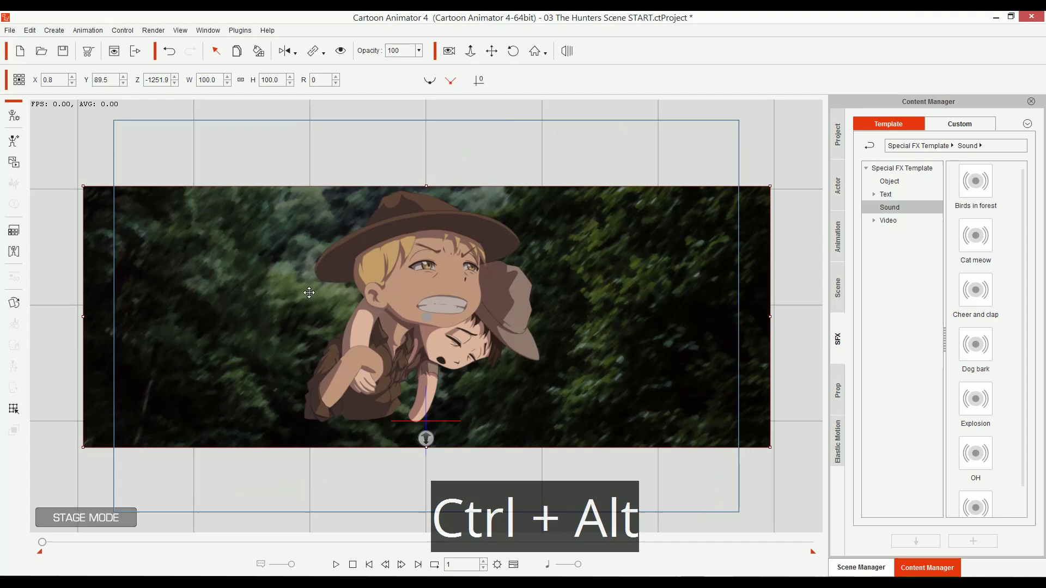
Set the video render frame size to HD 1080p (1920x1080) and close the render settings
{"action": "left_click", "coordinate": [153, 31]}
{"action": "left_click", "coordinate": [185, 67]}
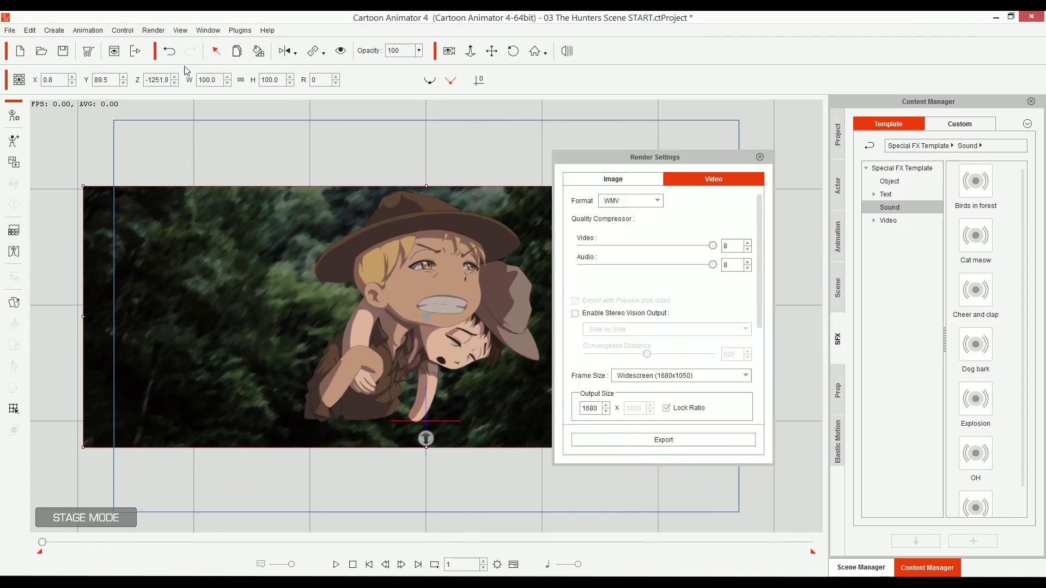
{"action": "left_click", "coordinate": [642, 380]}
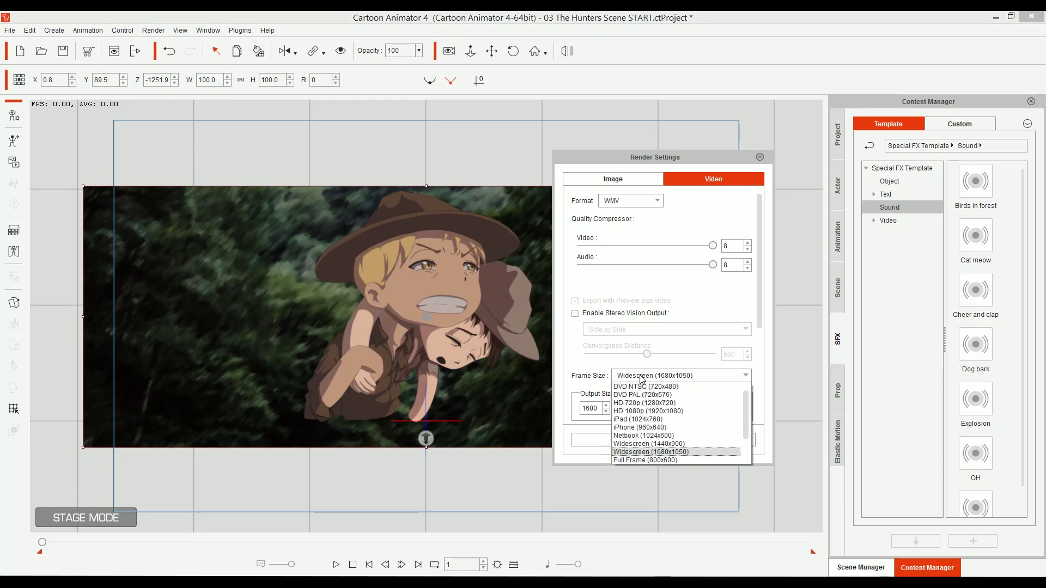
{"action": "left_click", "coordinate": [641, 411]}
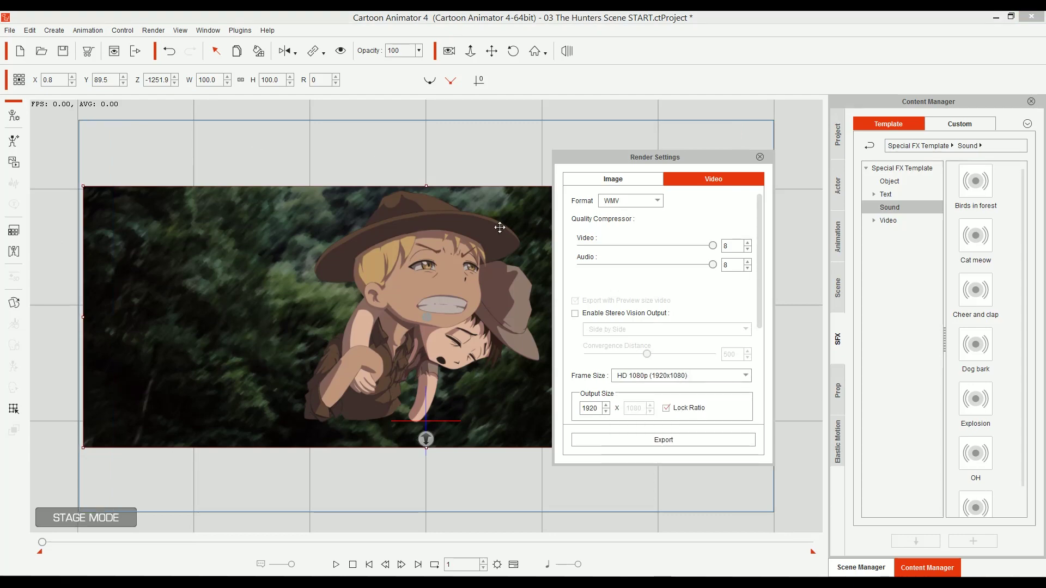
{"action": "left_click", "coordinate": [759, 157]}
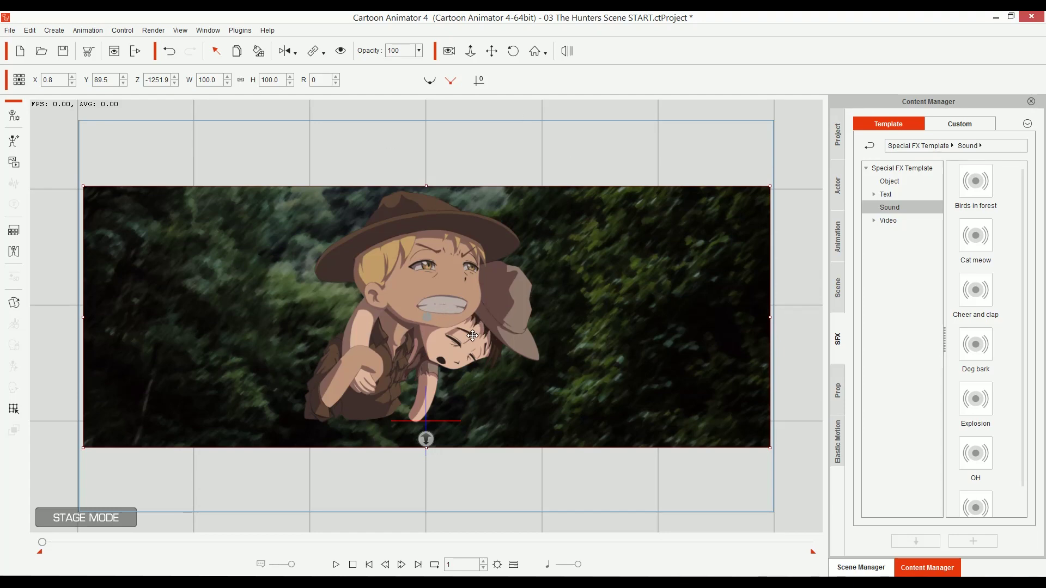
Enlarge the jungle background to about 130.3 in width and height and reframe the camera closer on the hunters
{"action": "key", "text": "alt"}
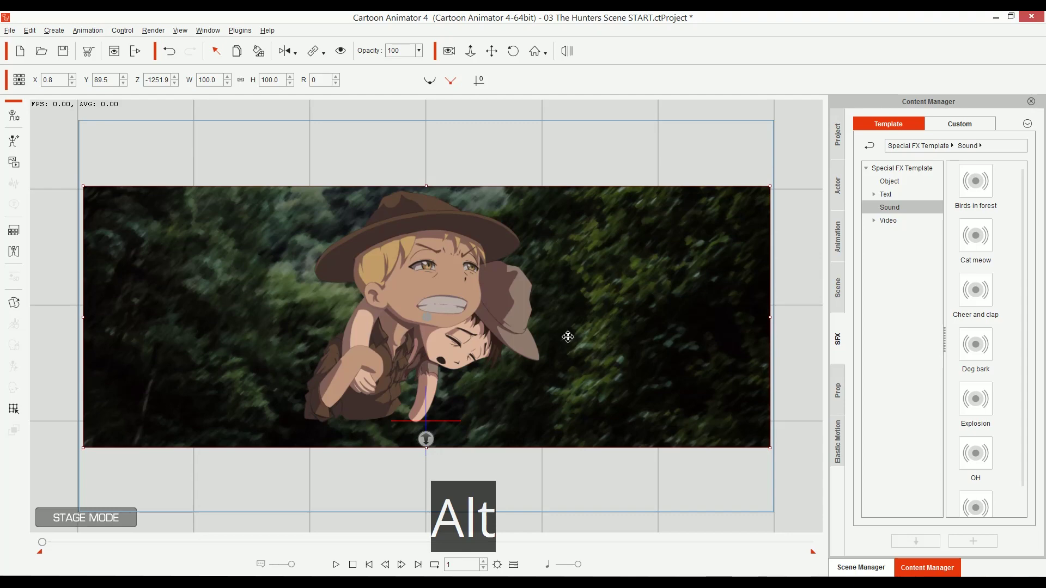
{"action": "left_click_drag", "start_coordinate": [567, 337], "coordinate": [561, 359]}
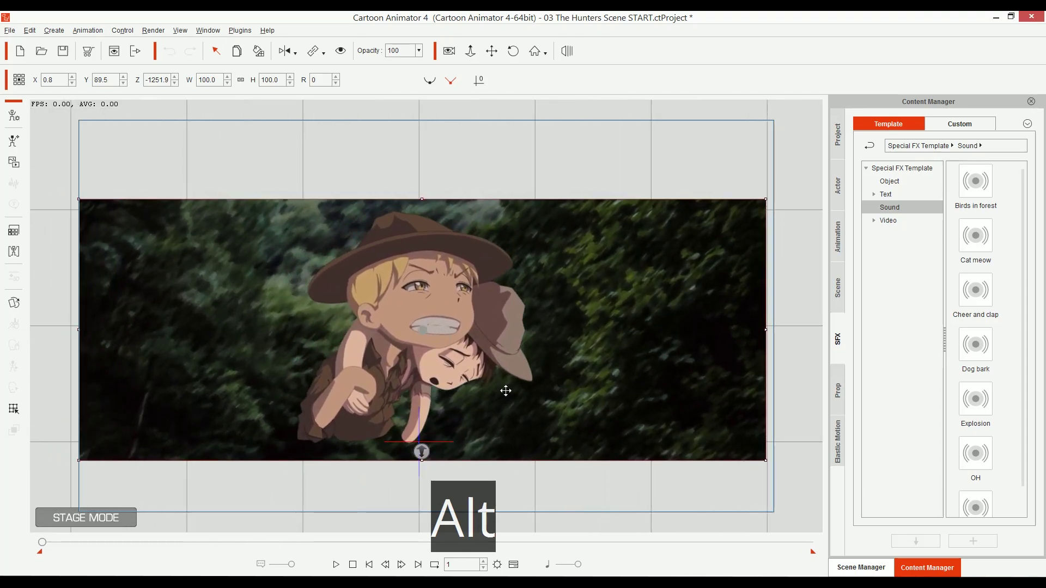
{"action": "left_click_drag", "start_coordinate": [505, 391], "coordinate": [374, 555]}
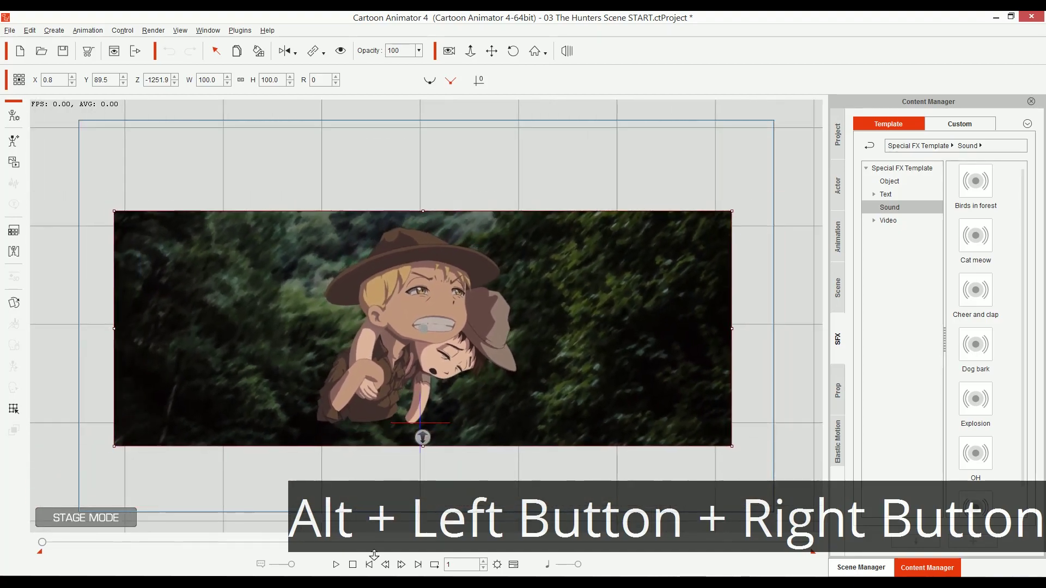
{"action": "left_click_drag", "start_coordinate": [475, 327], "coordinate": [474, 577]}
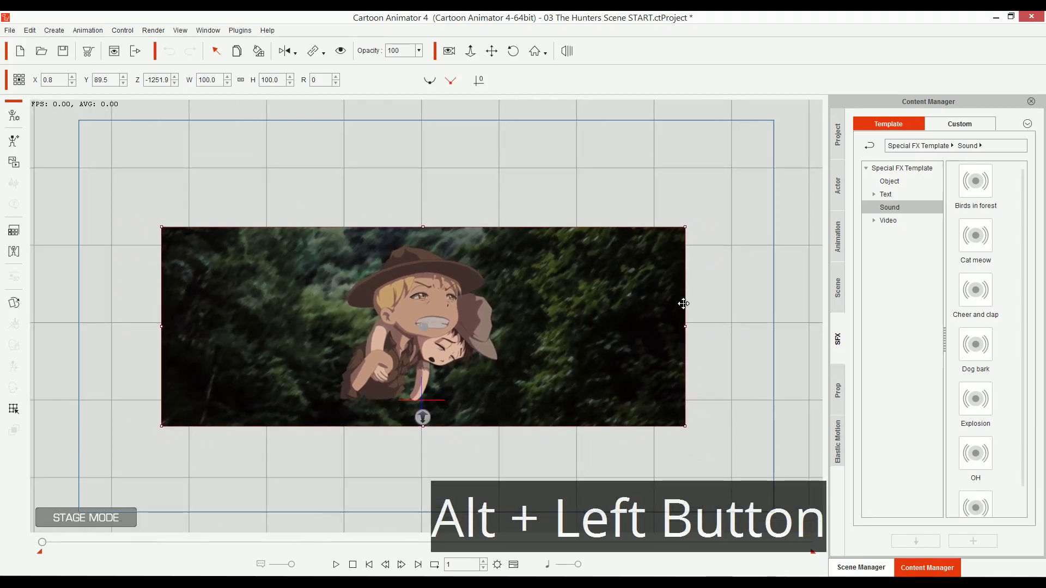
{"action": "left_click_drag", "start_coordinate": [683, 304], "coordinate": [757, 178]}
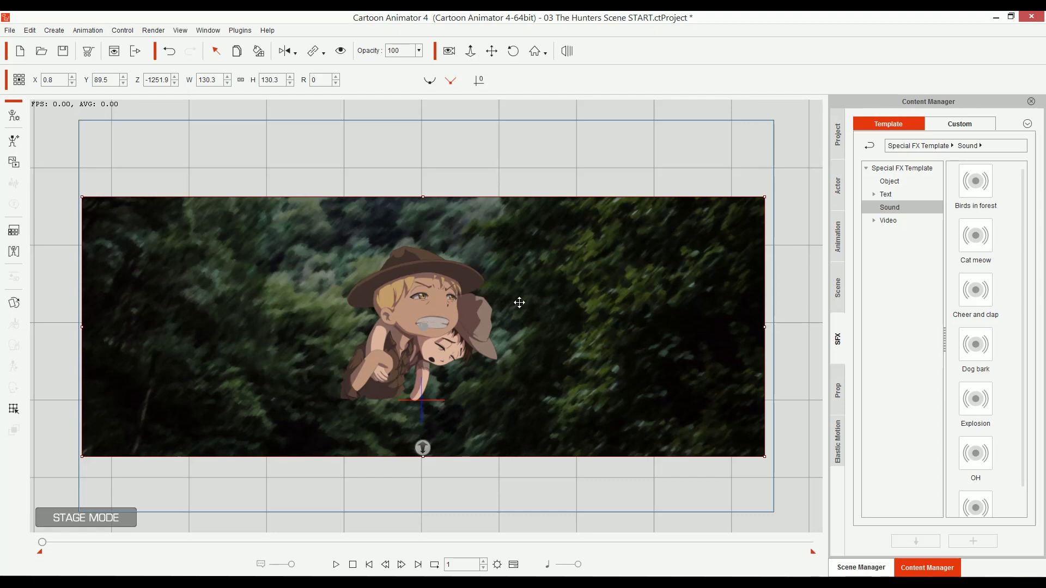
{"action": "left_click_drag", "start_coordinate": [443, 381], "coordinate": [459, 294]}
{"action": "mouse_move", "coordinate": [492, 338]}
{"action": "left_mouse_down"}
{"action": "mouse_move", "coordinate": [473, 371]}
{"action": "mouse_move", "coordinate": [474, 350]}
{"action": "left_mouse_up"}
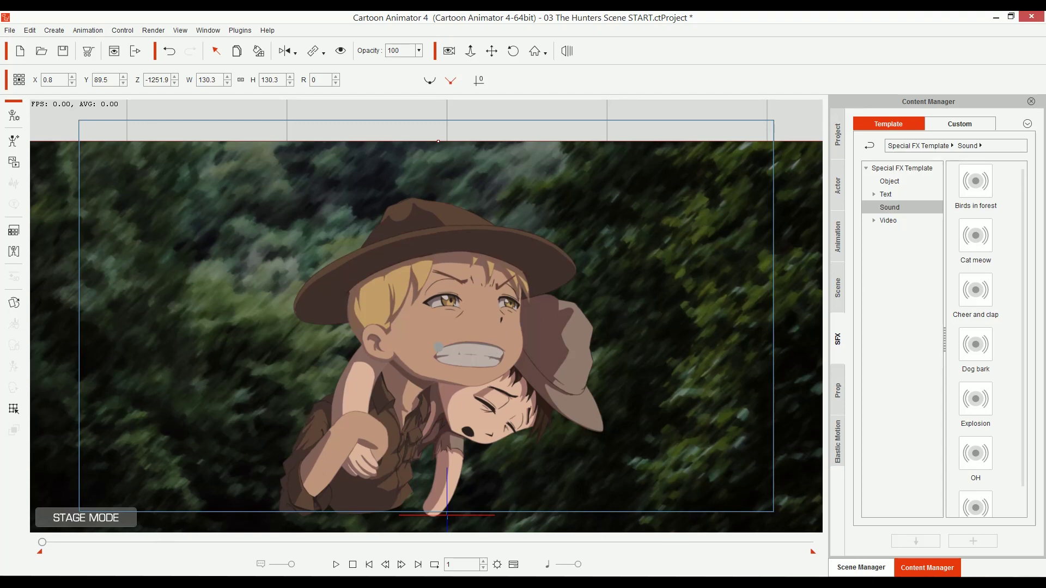
Import Jungle Foreground 1.png from the 03 Animate a Scene folder onto the stage as a prop
{"action": "left_click", "coordinate": [218, 584]}
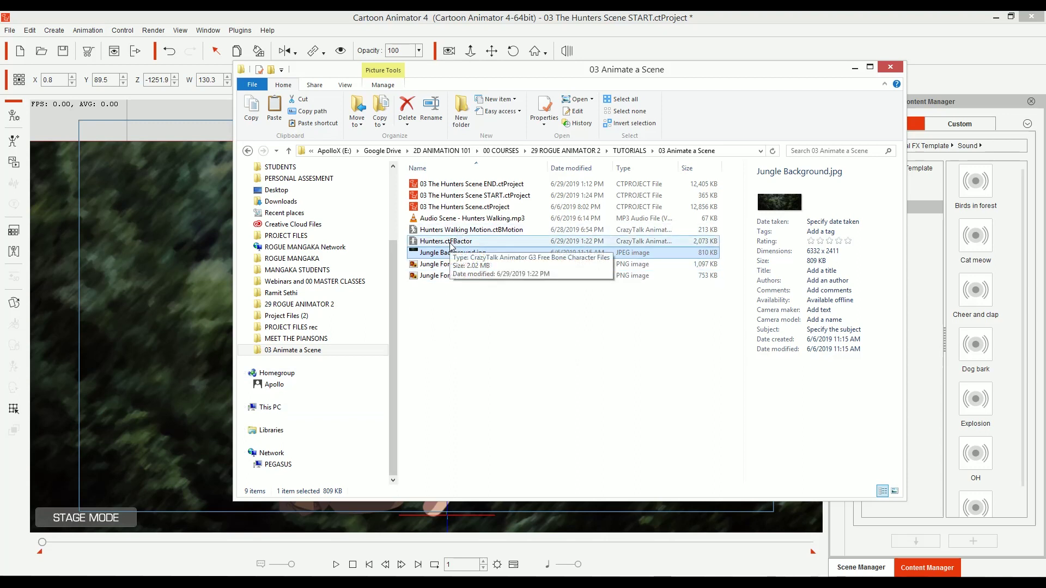
{"action": "left_click", "coordinate": [449, 243]}
{"action": "left_click", "coordinate": [447, 251], "text": "ctrl"}
{"action": "left_click", "coordinate": [447, 265]}
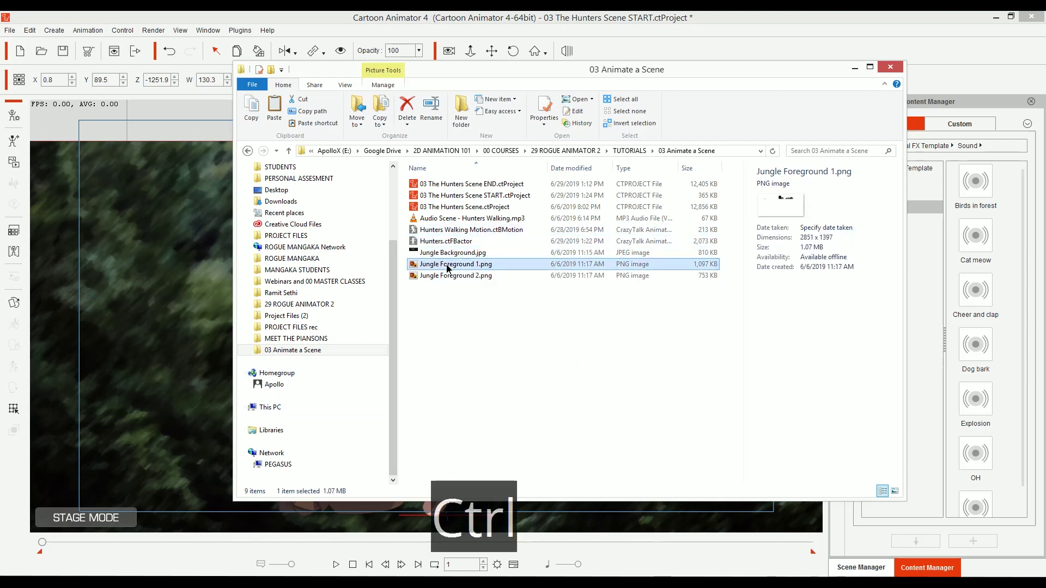
{"action": "left_click", "coordinate": [456, 276], "text": "shift"}
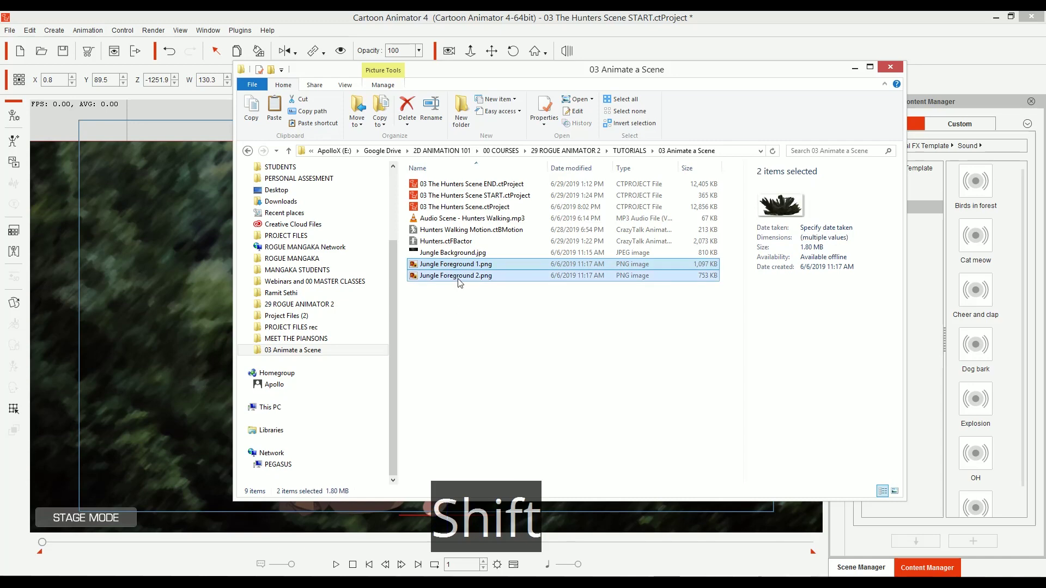
{"action": "left_click", "coordinate": [474, 265]}
{"action": "left_click_drag", "start_coordinate": [468, 266], "coordinate": [158, 335]}
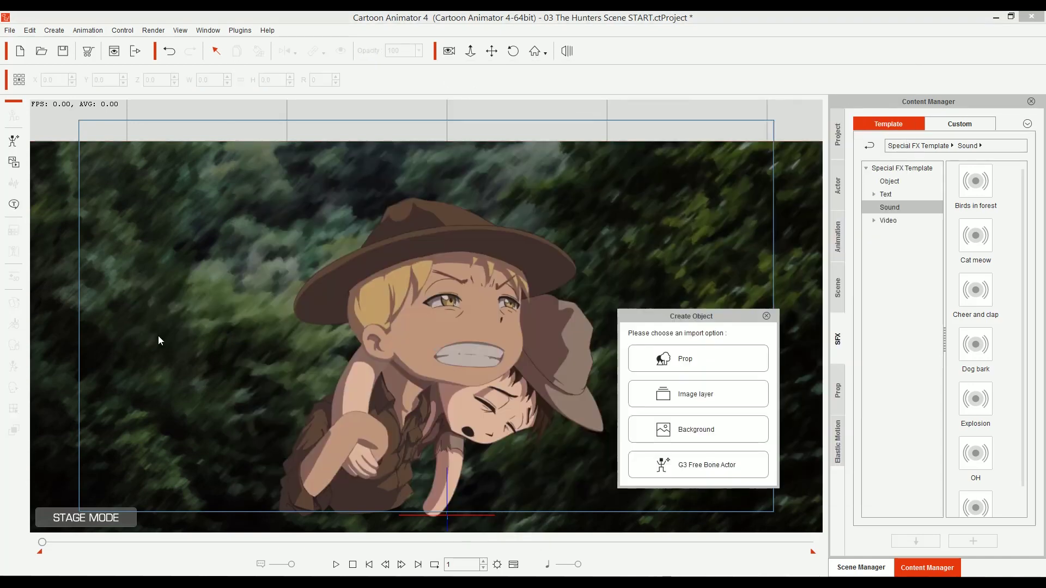
{"action": "left_click", "coordinate": [691, 362]}
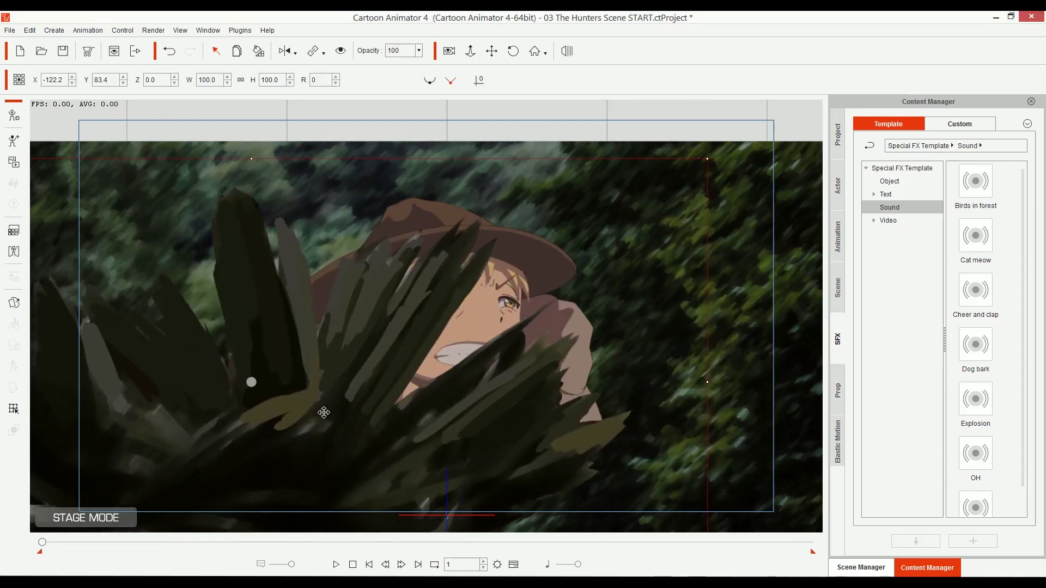
Scale the foreground bush proportionally to 41 and place it in the frame's lower-left corner at about X -139.6 and Y 41.8
{"action": "left_click_drag", "start_coordinate": [324, 412], "coordinate": [275, 395]}
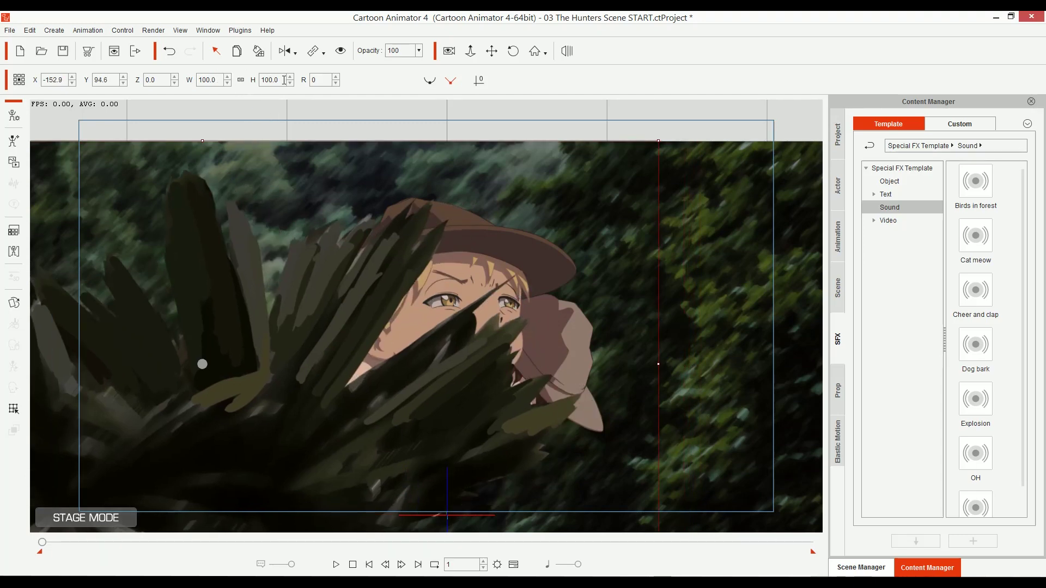
{"action": "left_click", "coordinate": [241, 82]}
{"action": "type", "text": "41"}
{"action": "key", "text": "Return"}
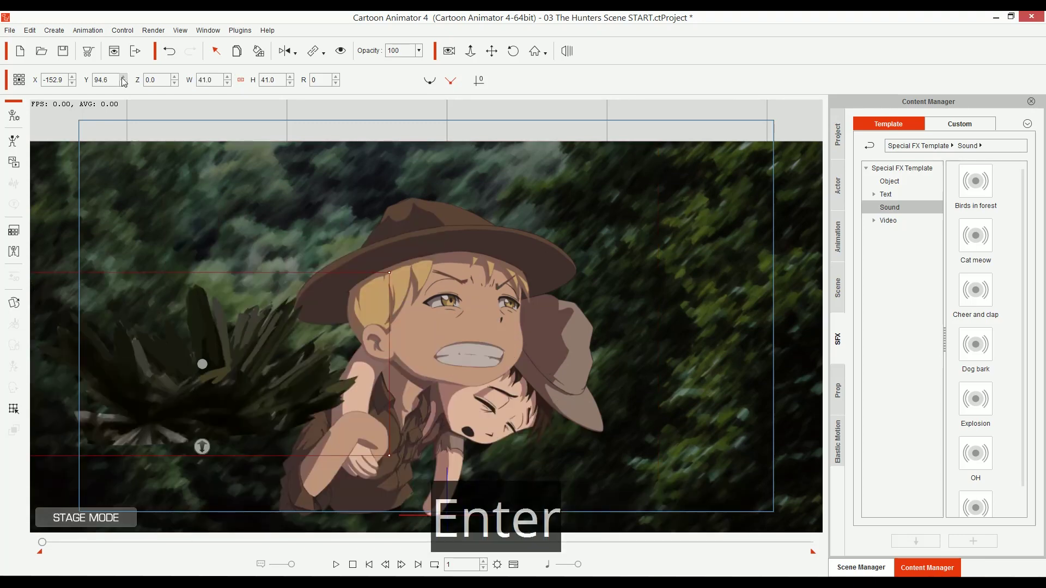
{"action": "left_click_drag", "start_coordinate": [250, 334], "coordinate": [265, 456]}
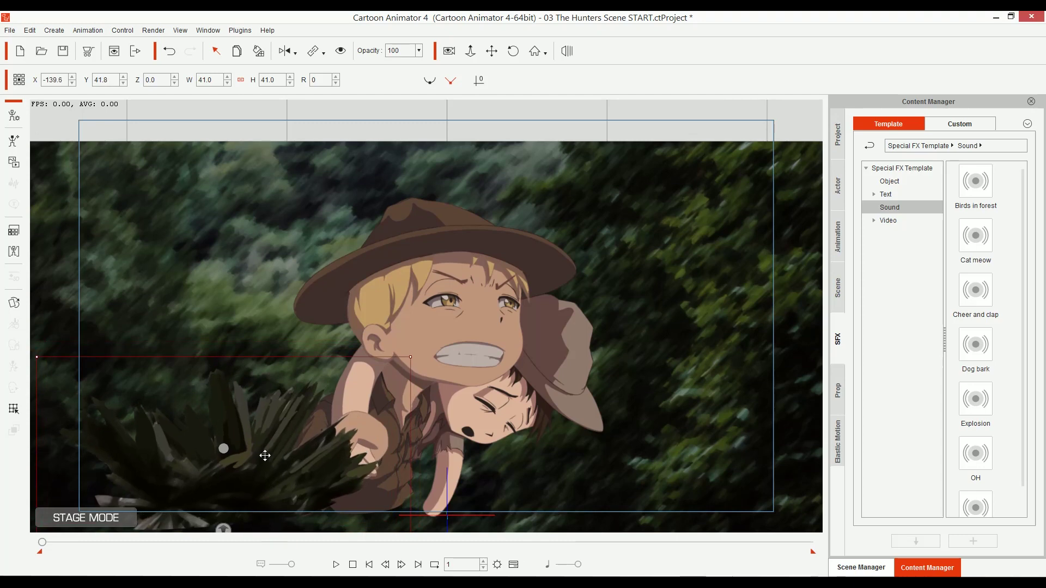
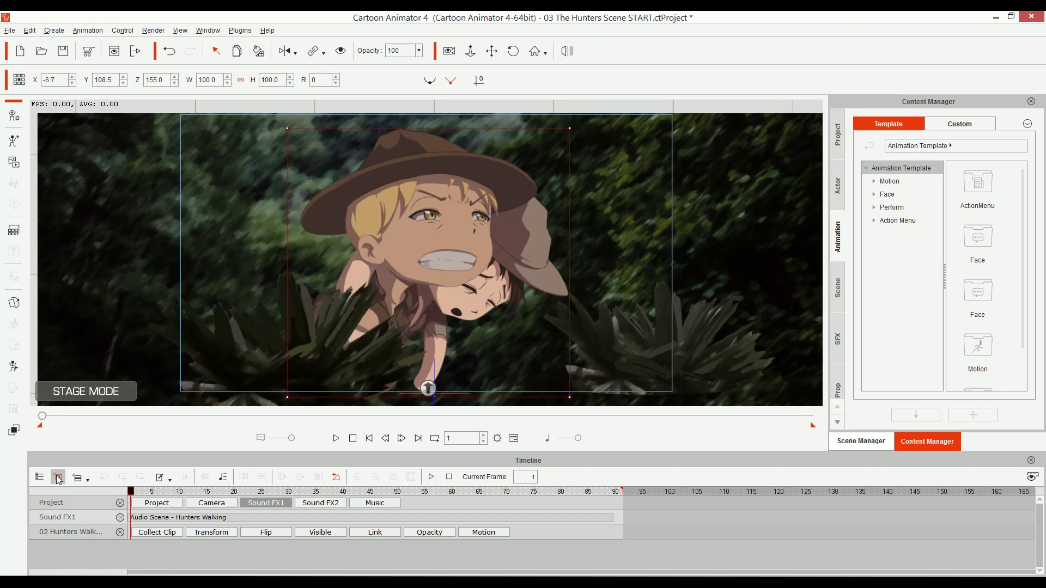
Show the hunters' Transform track and key their position at frame 5, moved slightly forward to about X -1.0 and Y 107.7
{"action": "left_click", "coordinate": [218, 534]}
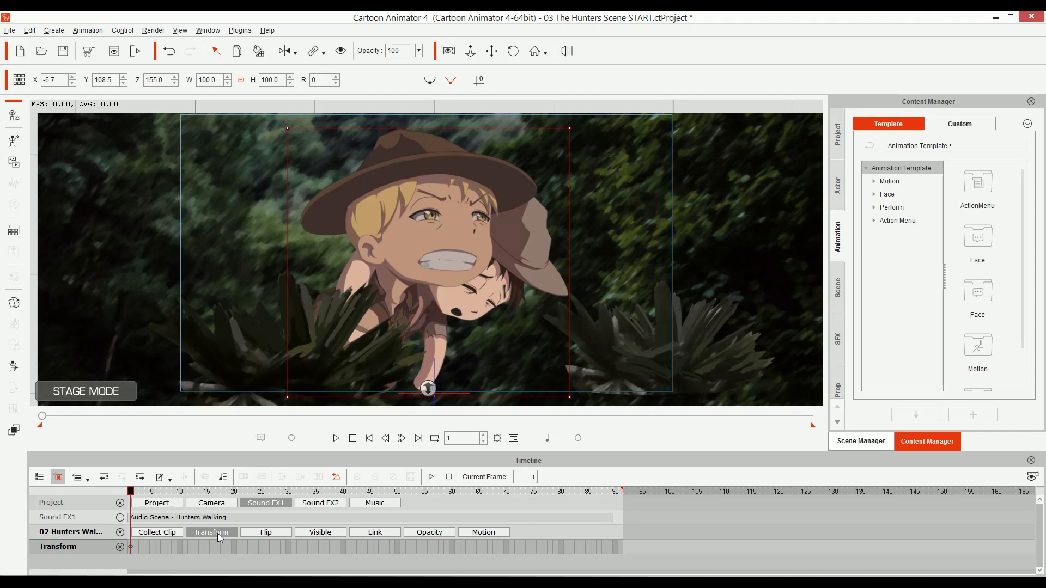
{"action": "left_click", "coordinate": [148, 547]}
{"action": "left_click", "coordinate": [153, 546]}
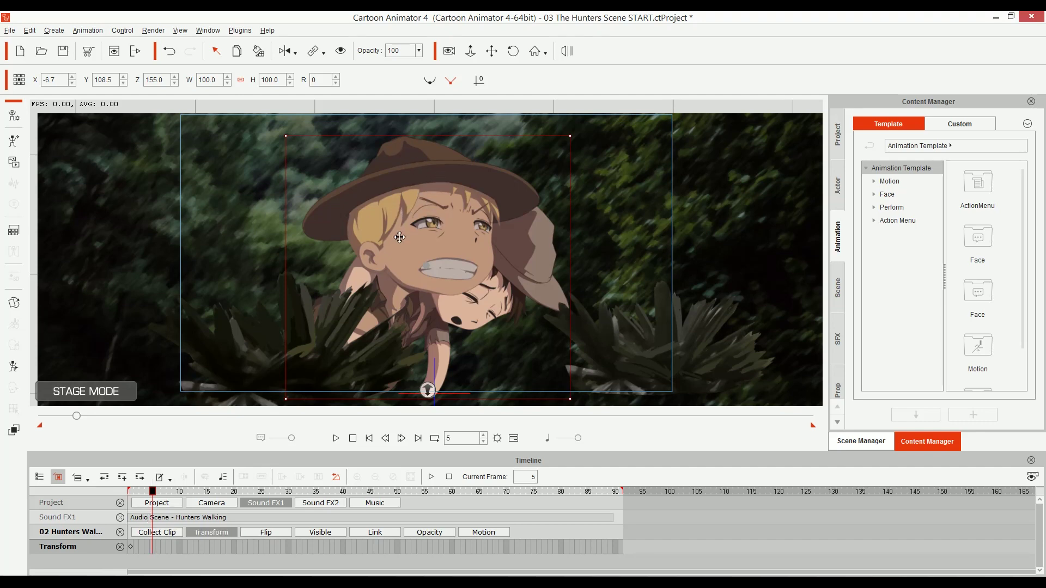
{"action": "mouse_move", "coordinate": [405, 244]}
{"action": "left_mouse_down"}
{"action": "mouse_move", "coordinate": [421, 245]}
{"action": "mouse_move", "coordinate": [413, 244]}
{"action": "left_mouse_up"}
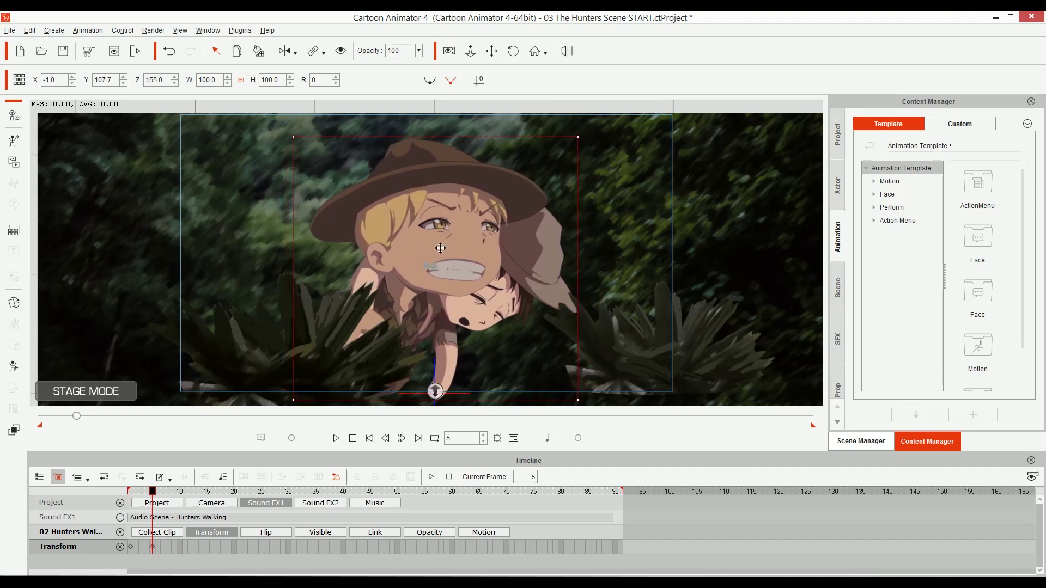
Copy the hunters' frame 5 transform key to frame 9 to hold the position between steps
{"action": "mouse_move", "coordinate": [146, 496]}
{"action": "left_mouse_down"}
{"action": "mouse_move", "coordinate": [129, 496]}
{"action": "mouse_move", "coordinate": [155, 495]}
{"action": "left_mouse_up"}
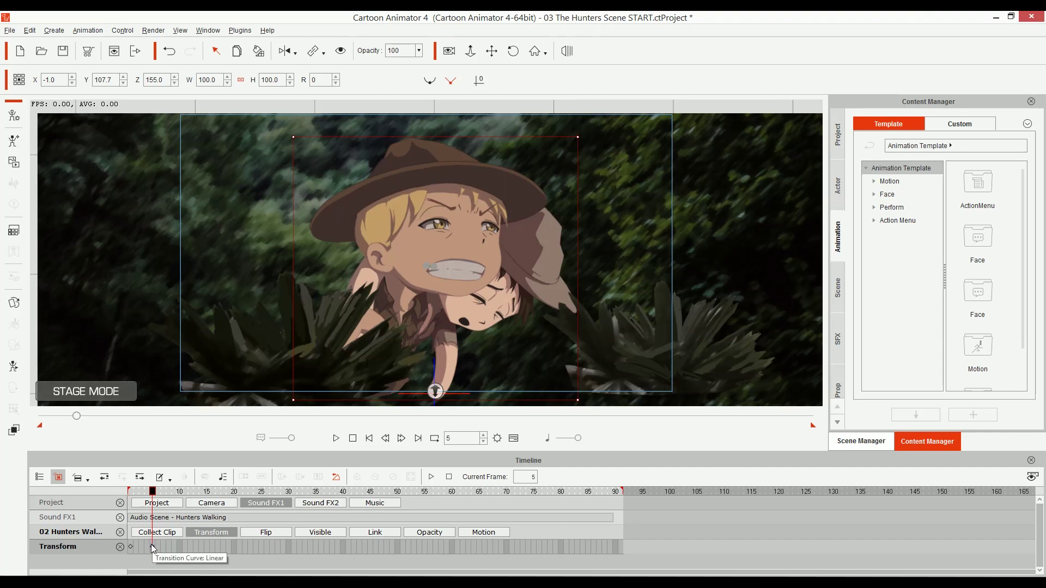
{"action": "key", "text": "ctrl+c"}
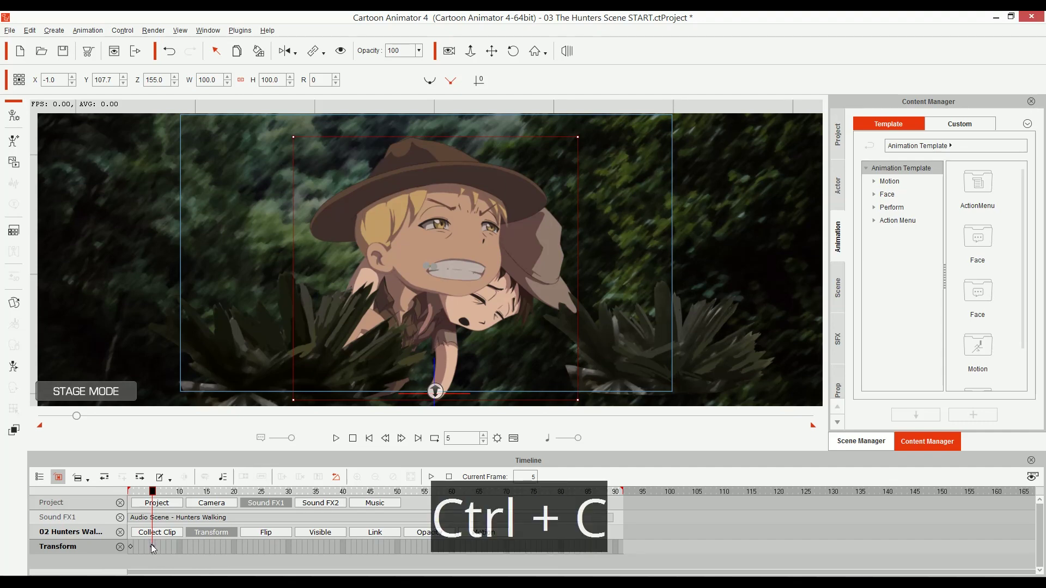
{"action": "left_click", "coordinate": [175, 542]}
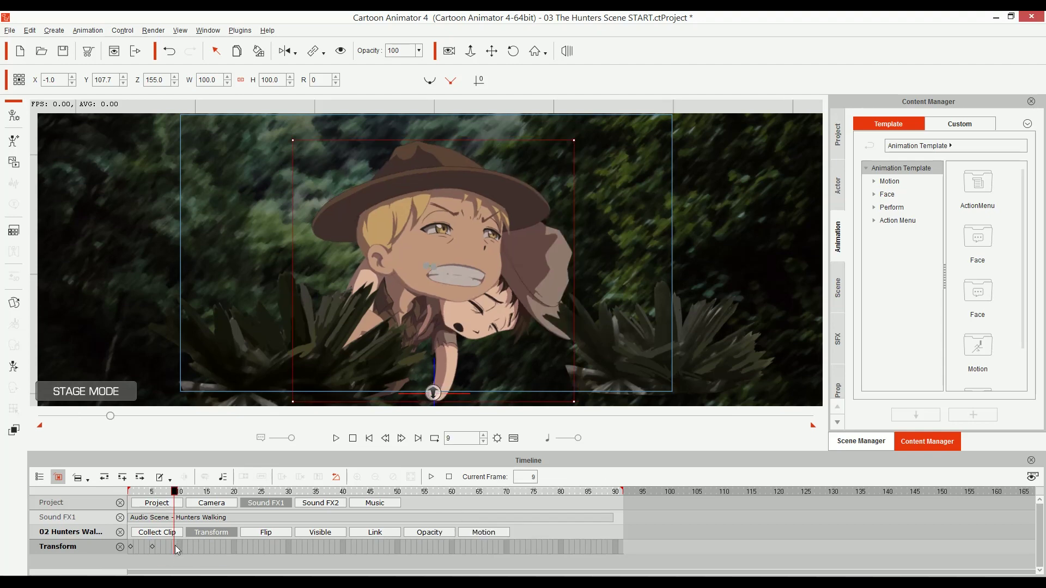
{"action": "key", "text": "ctrl+v"}
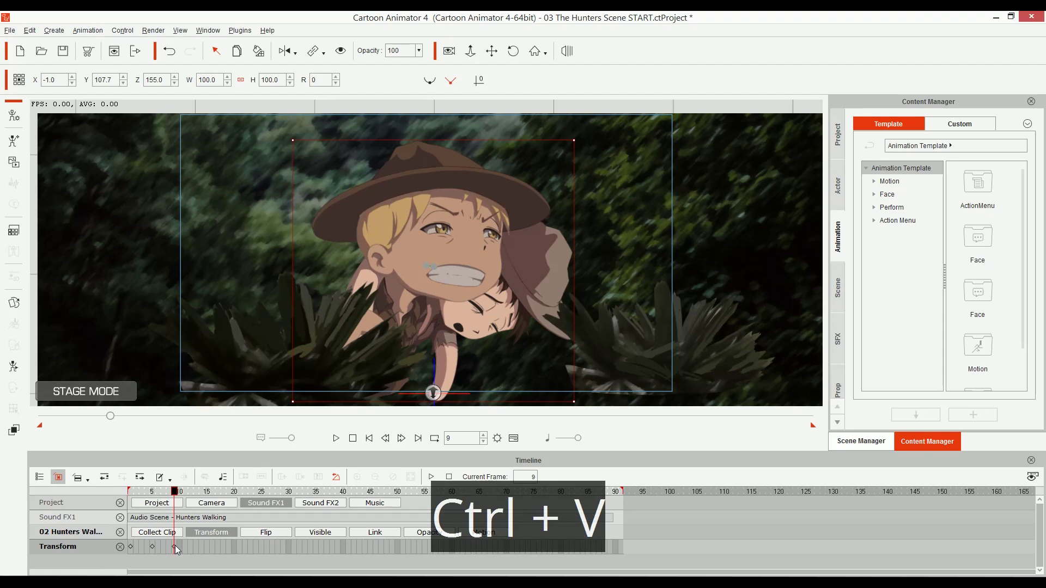
{"action": "key", "text": "ctrl"}
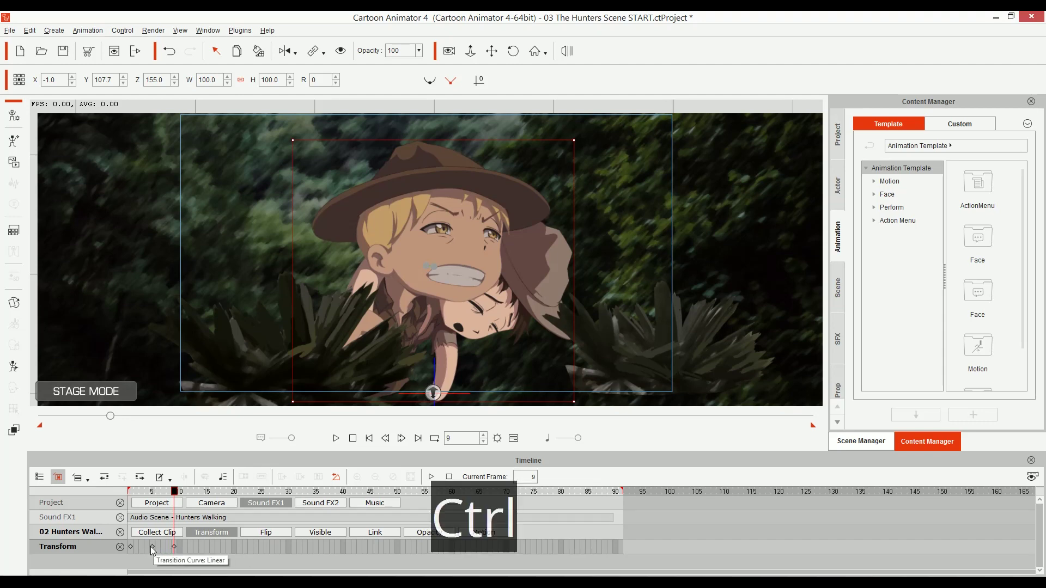
{"action": "key", "text": "ctrl+alt"}
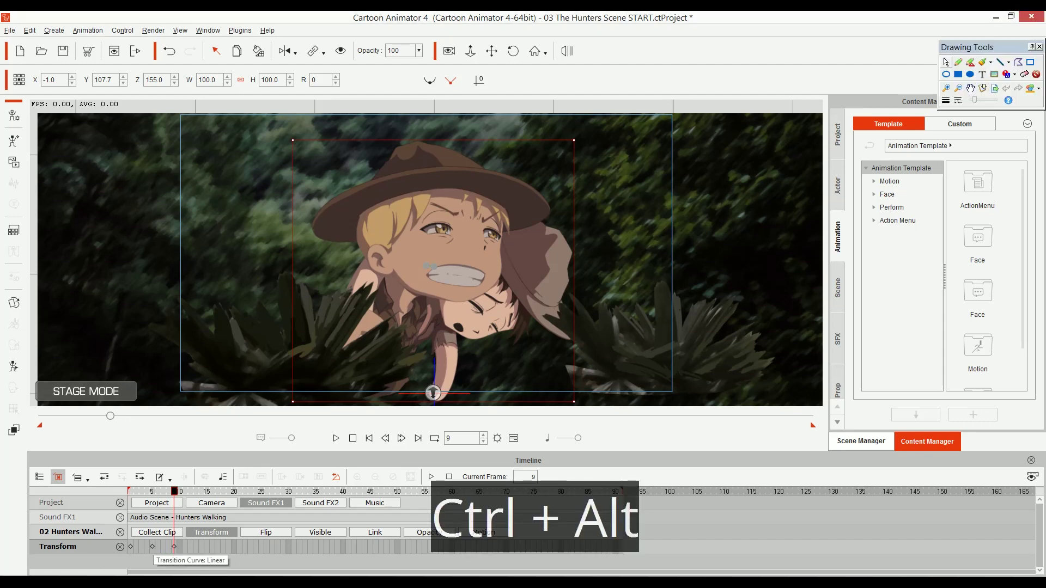
{"action": "mouse_move", "coordinate": [174, 541]}
{"action": "left_mouse_down"}
{"action": "mouse_move", "coordinate": [147, 548]}
{"action": "mouse_move", "coordinate": [175, 543]}
{"action": "left_mouse_up"}
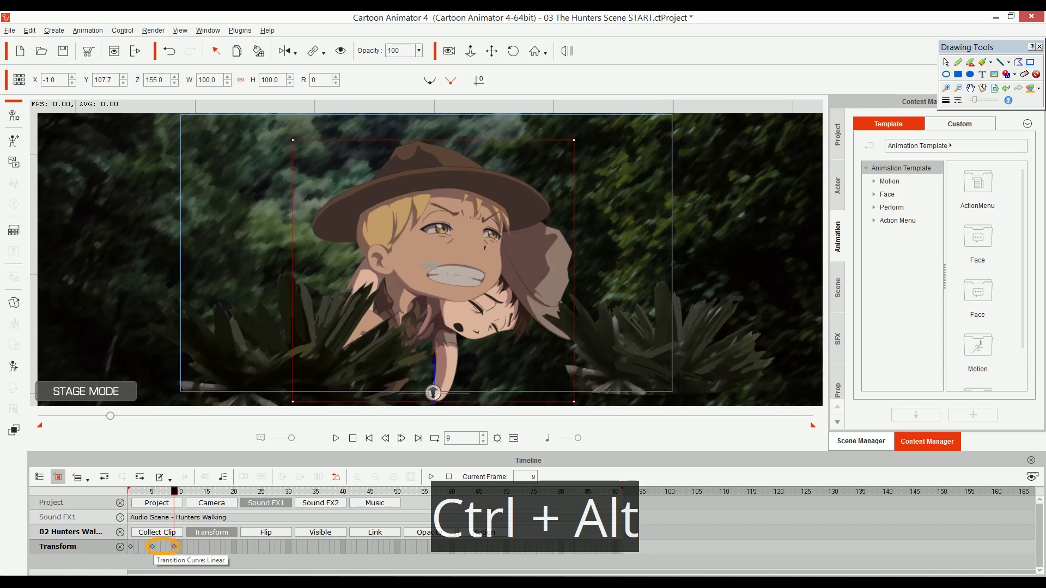
{"action": "left_click", "coordinate": [1038, 88]}
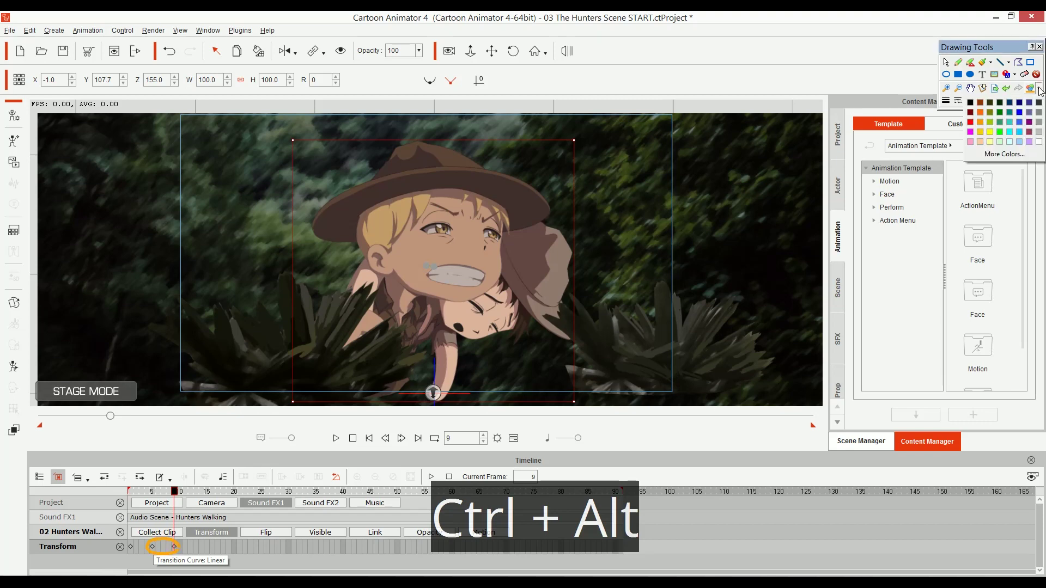
{"action": "left_click", "coordinate": [971, 123]}
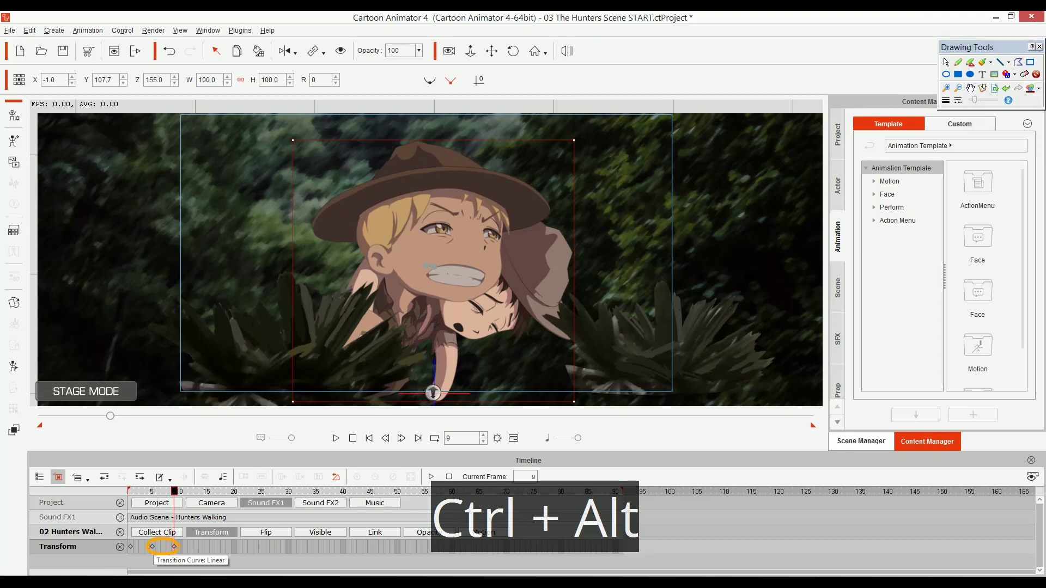
{"action": "mouse_move", "coordinate": [178, 535]}
{"action": "left_mouse_down"}
{"action": "mouse_move", "coordinate": [153, 535]}
{"action": "mouse_move", "coordinate": [158, 554]}
{"action": "mouse_move", "coordinate": [172, 547]}
{"action": "left_mouse_up"}
{"action": "key", "text": "Escape"}
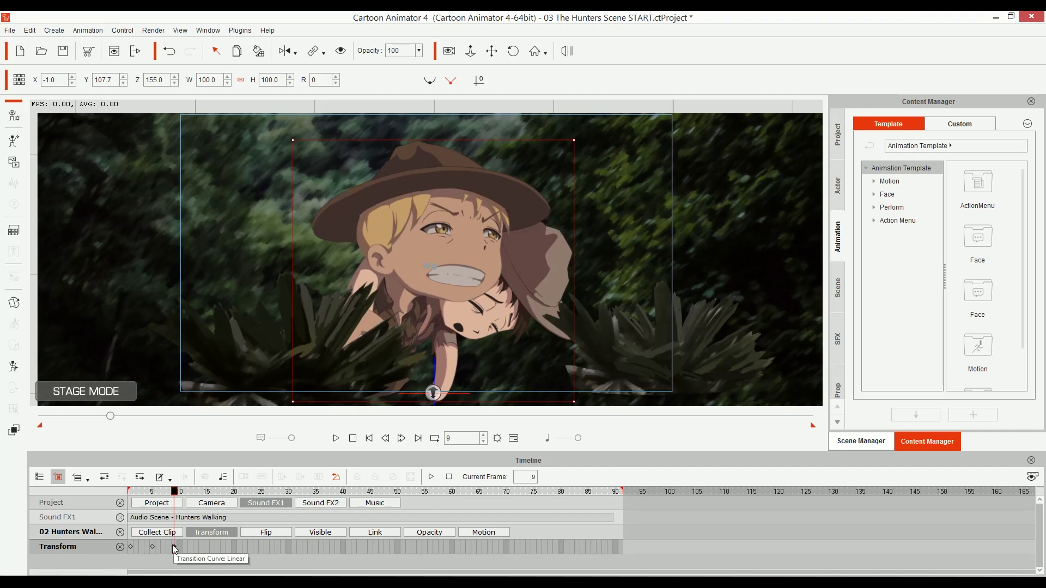
Key the hunters' next step at frame 21 by moving them horizontally forward to about X 9.5
{"action": "left_click", "coordinate": [173, 547]}
{"action": "left_click", "coordinate": [243, 547]}
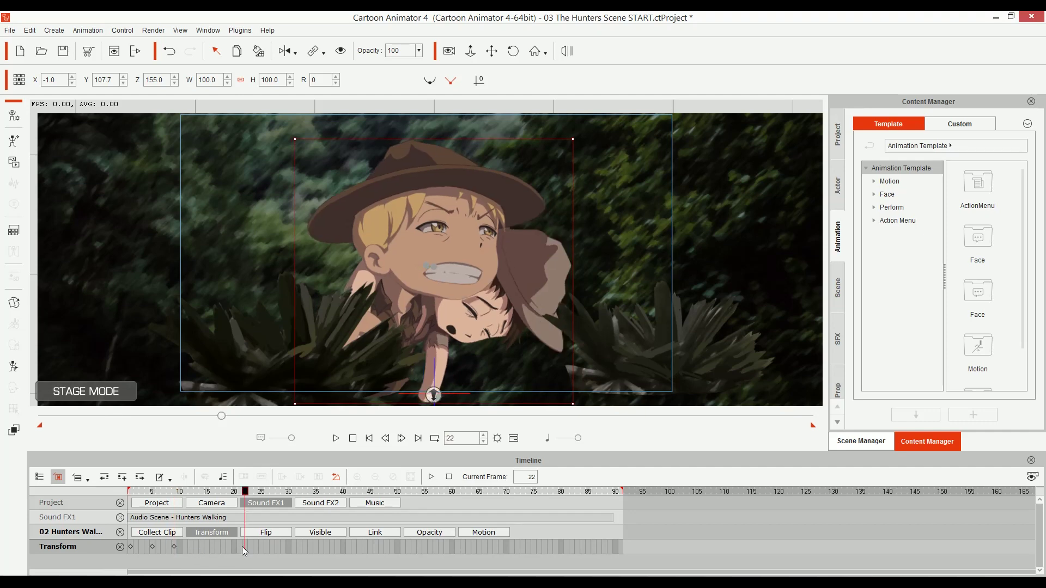
{"action": "left_click", "coordinate": [240, 547]}
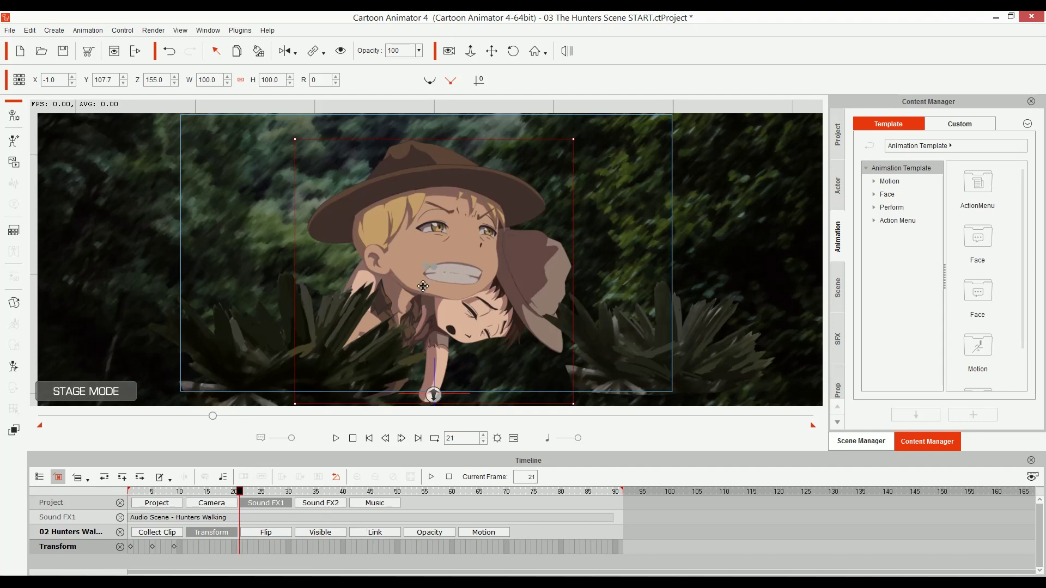
{"action": "left_click_drag", "start_coordinate": [423, 286], "coordinate": [437, 286]}
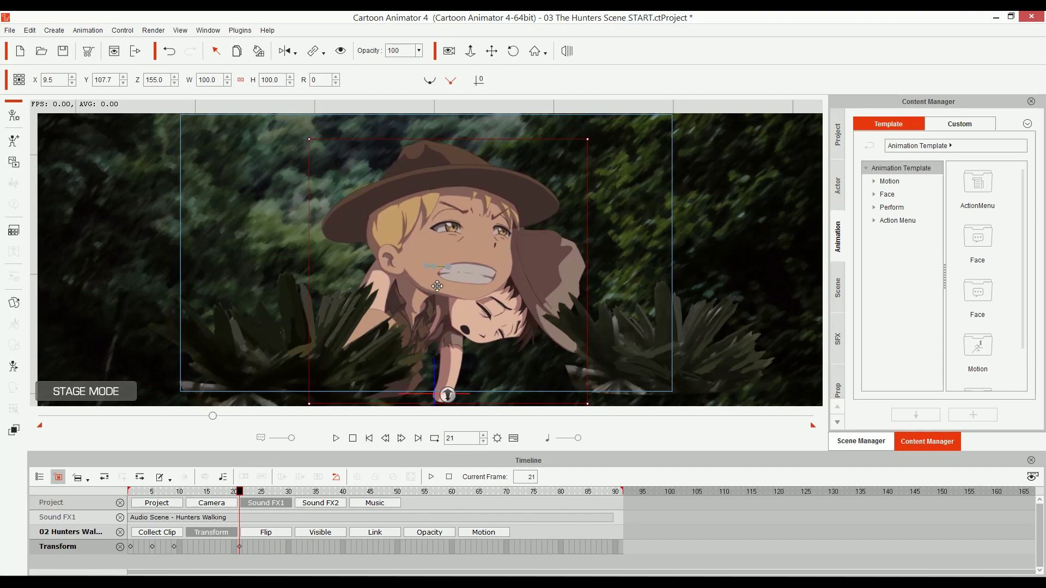
Copy the hunters' frame 21 transform key to frame 27 to hold that position
{"action": "left_click", "coordinate": [240, 547]}
{"action": "key", "text": "ctrl+c"}
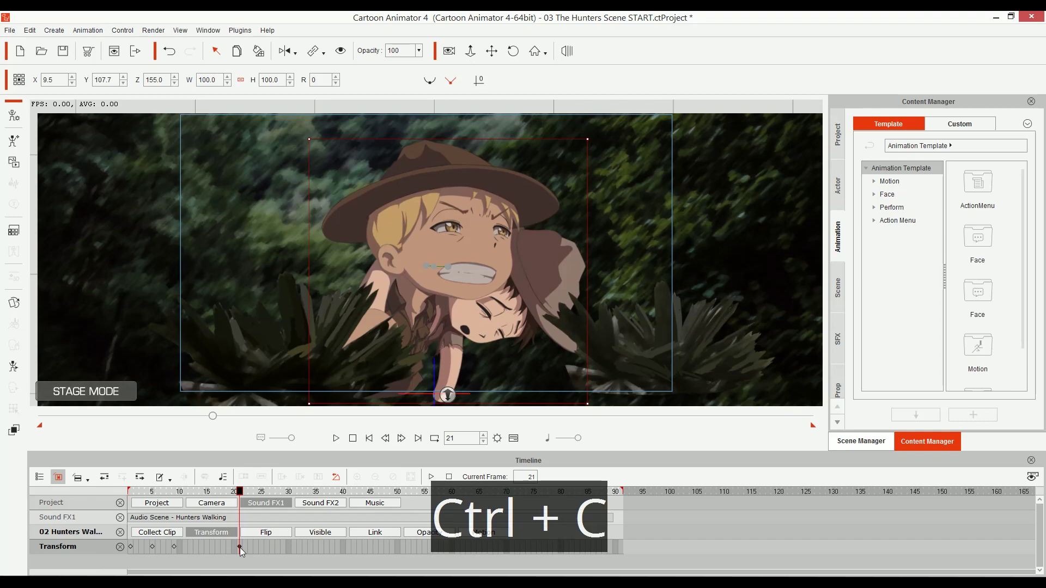
{"action": "left_click", "coordinate": [272, 546]}
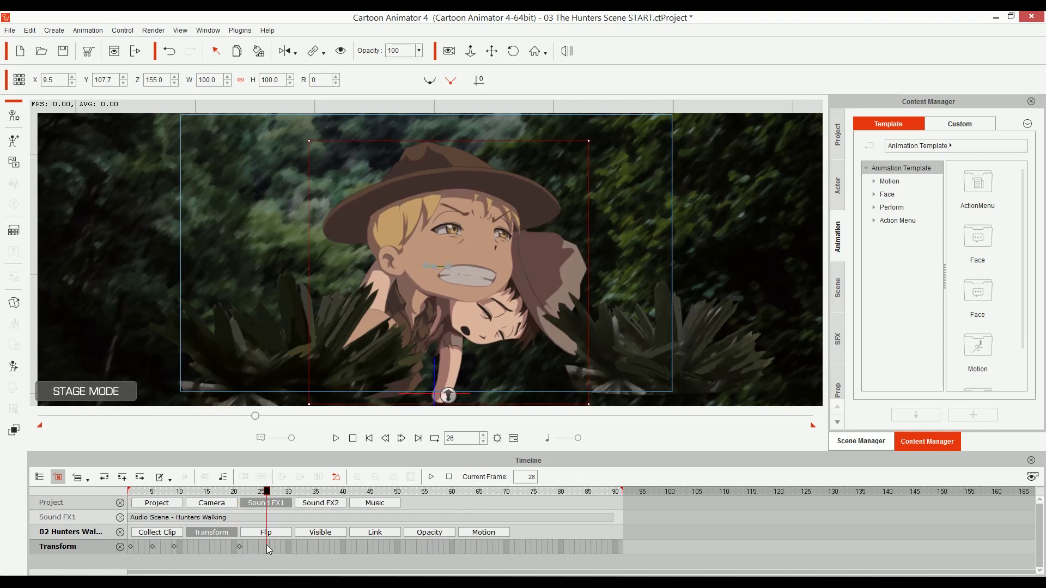
{"action": "key", "text": "ctrl+v"}
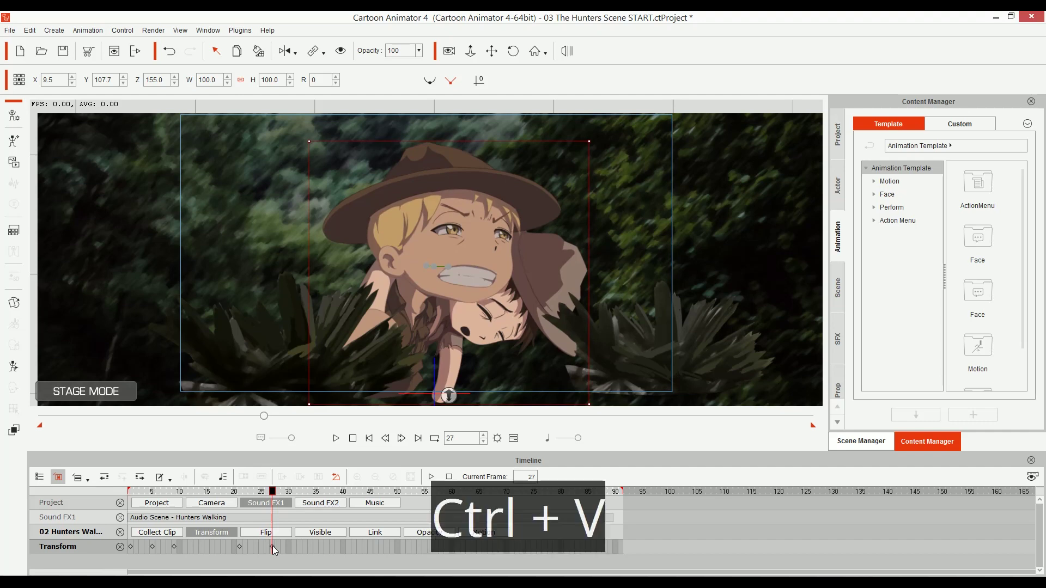
{"action": "key", "text": "ctrl+alt+d"}
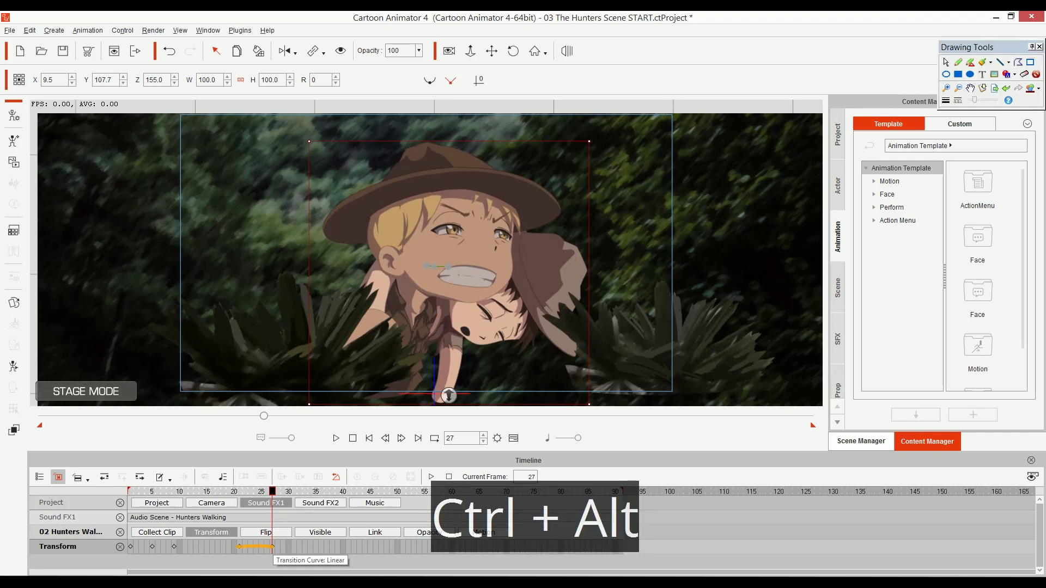
{"action": "left_click_drag", "start_coordinate": [273, 546], "coordinate": [238, 547]}
{"action": "mouse_move", "coordinate": [175, 546]}
{"action": "left_mouse_down"}
{"action": "mouse_move", "coordinate": [151, 546]}
{"action": "mouse_move", "coordinate": [227, 525]}
{"action": "mouse_move", "coordinate": [238, 545]}
{"action": "left_mouse_up"}
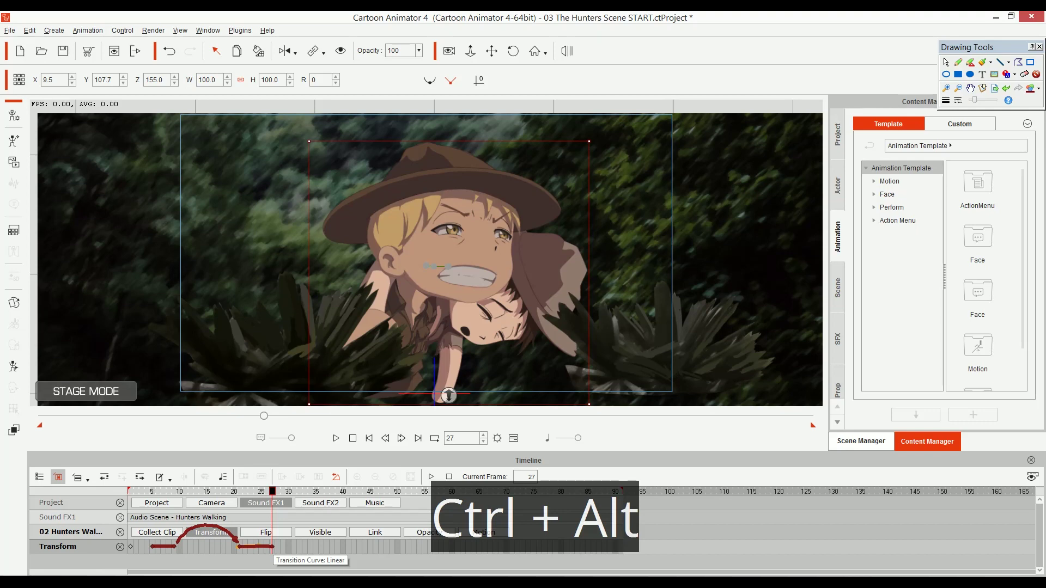
{"action": "key", "text": "ctrl+alt"}
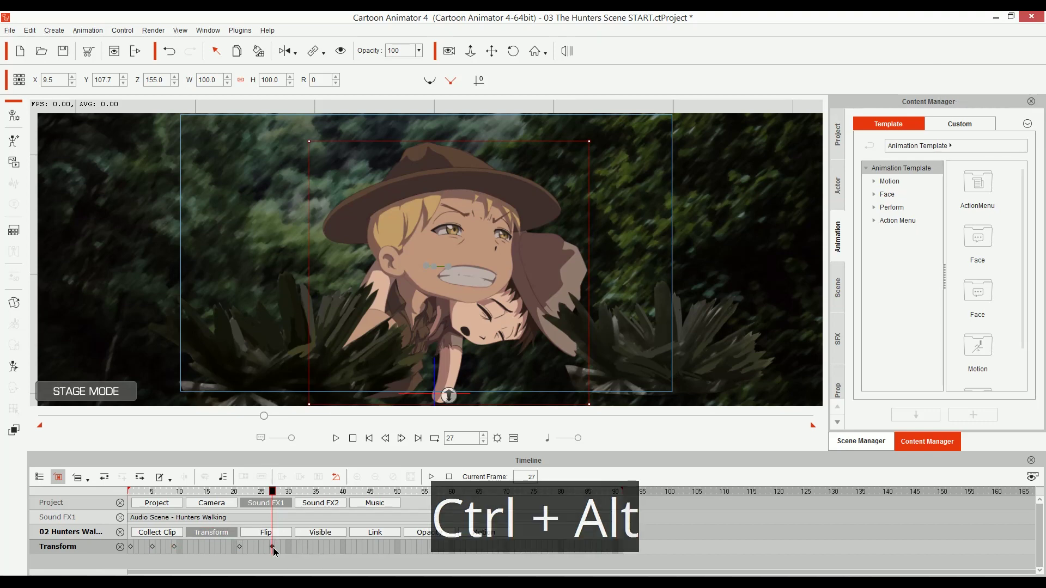
Key another forward step at frame 38 by moving the hunters to about X 26.6 and Y 110.5
{"action": "left_click", "coordinate": [327, 545]}
{"action": "left_click", "coordinate": [331, 545]}
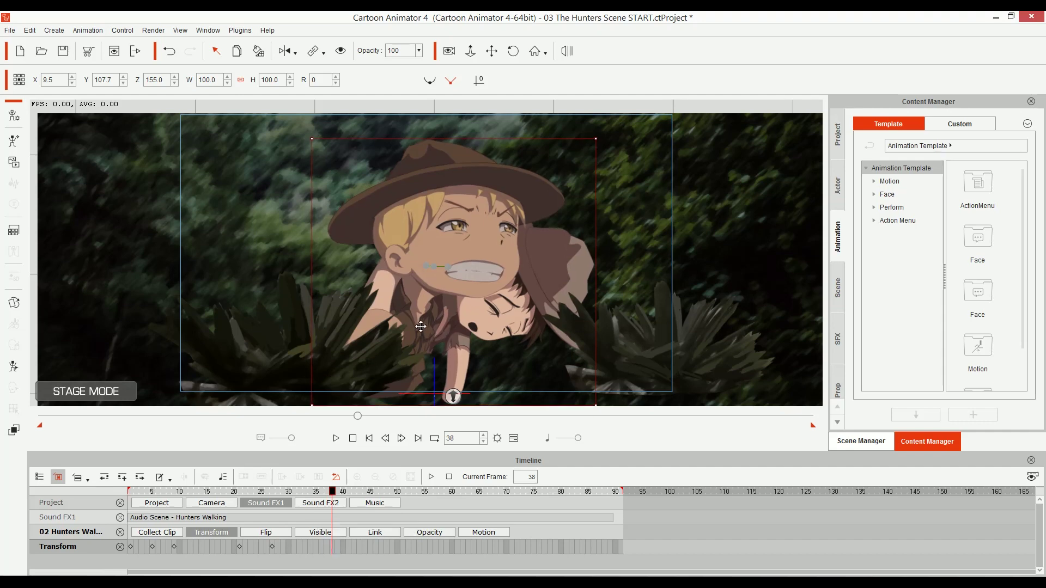
{"action": "left_click_drag", "start_coordinate": [420, 327], "coordinate": [444, 322]}
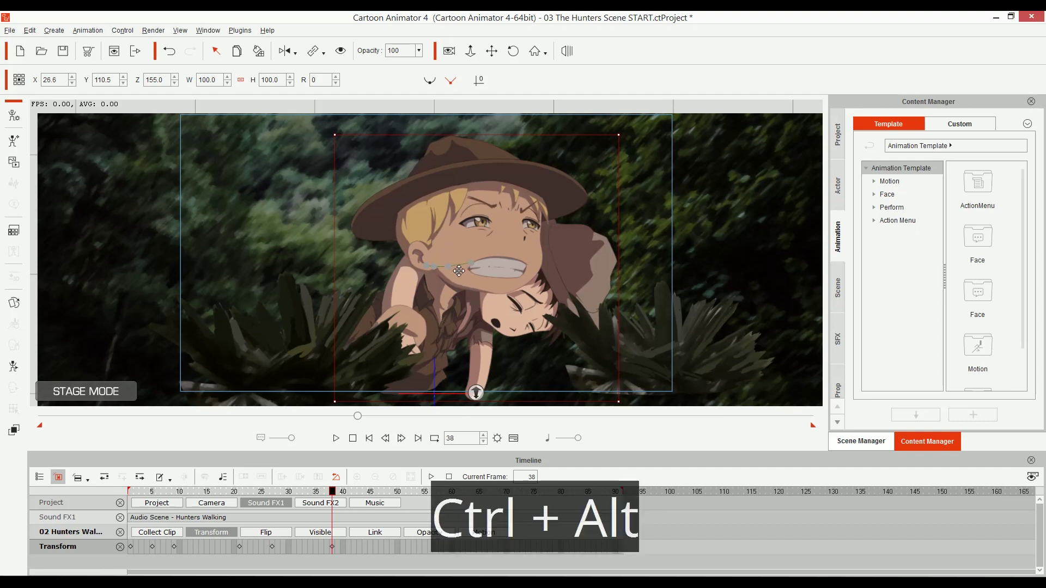
{"action": "key", "text": "ctrl+alt+d"}
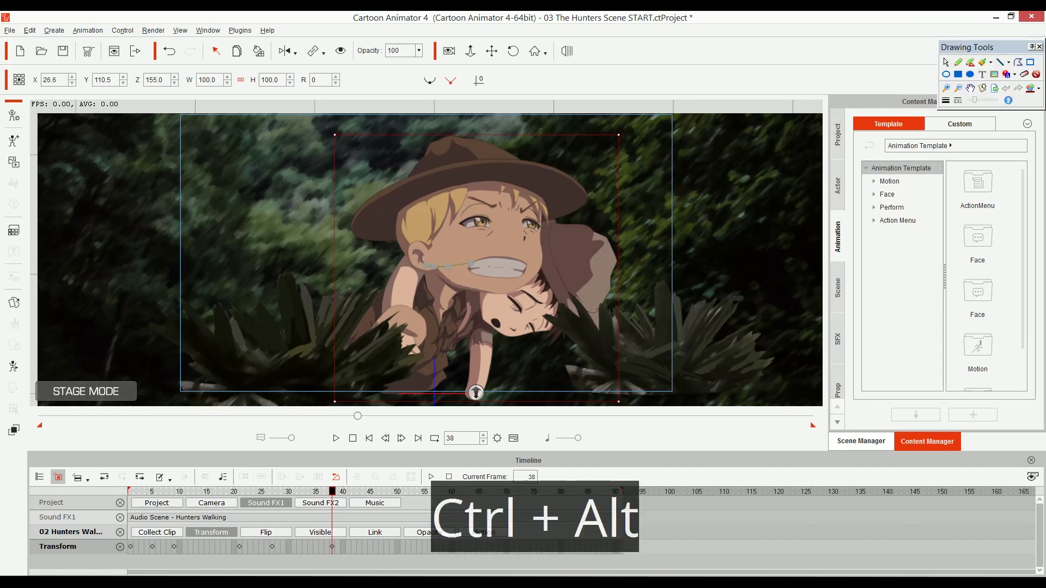
{"action": "left_click_drag", "start_coordinate": [424, 266], "coordinate": [492, 256]}
{"action": "left_click_drag", "start_coordinate": [471, 239], "coordinate": [506, 243]}
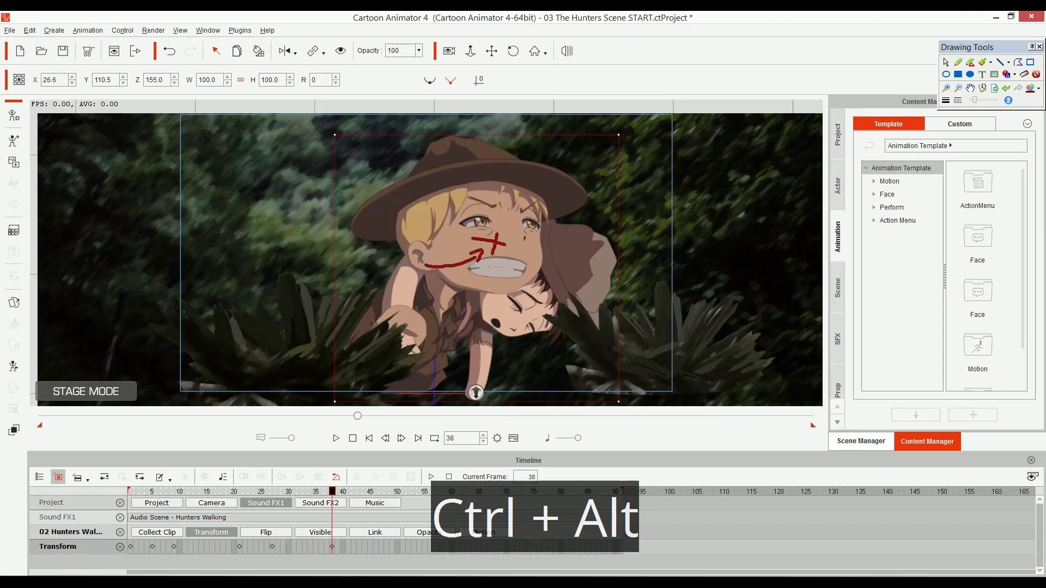
{"action": "left_click_drag", "start_coordinate": [424, 267], "coordinate": [494, 268]}
{"action": "key", "text": "Escape"}
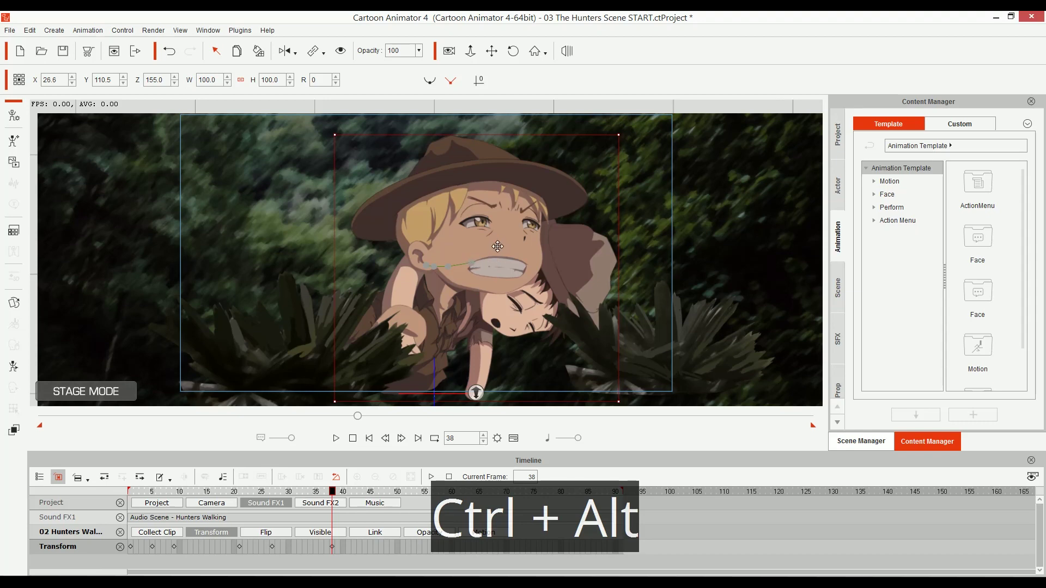
{"action": "key", "text": "ctrl+alt+d"}
{"action": "left_click_drag", "start_coordinate": [481, 257], "coordinate": [477, 267]}
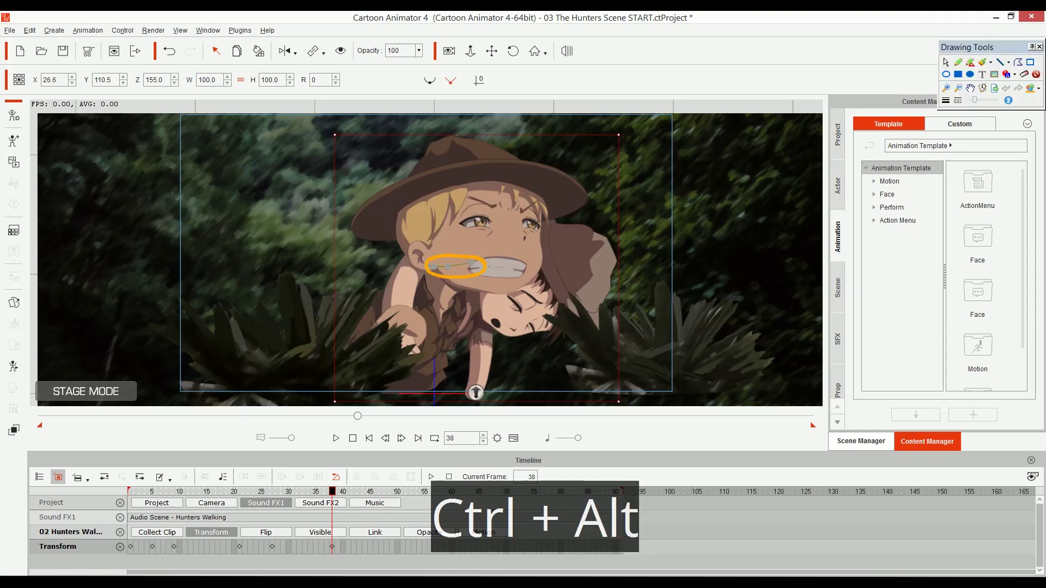
{"action": "key", "text": "Escape"}
Level the hunters' motion path at frame 38 to about X 27.4 and Y 108.1, and copy that transform key to frame 44
{"action": "left_click_drag", "start_coordinate": [507, 236], "coordinate": [508, 239]}
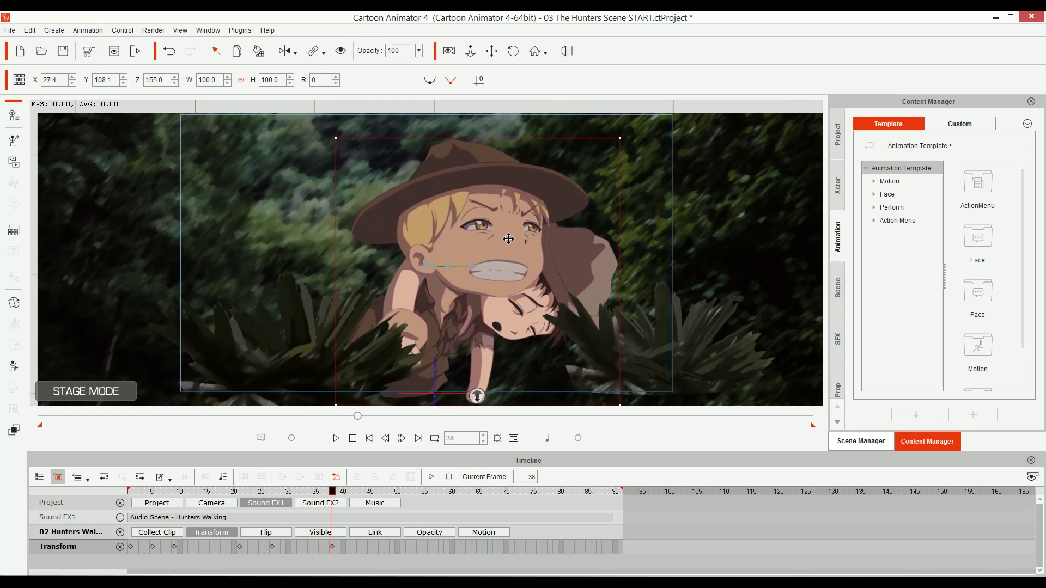
{"action": "left_click", "coordinate": [332, 546]}
{"action": "key", "text": "ctrl+c"}
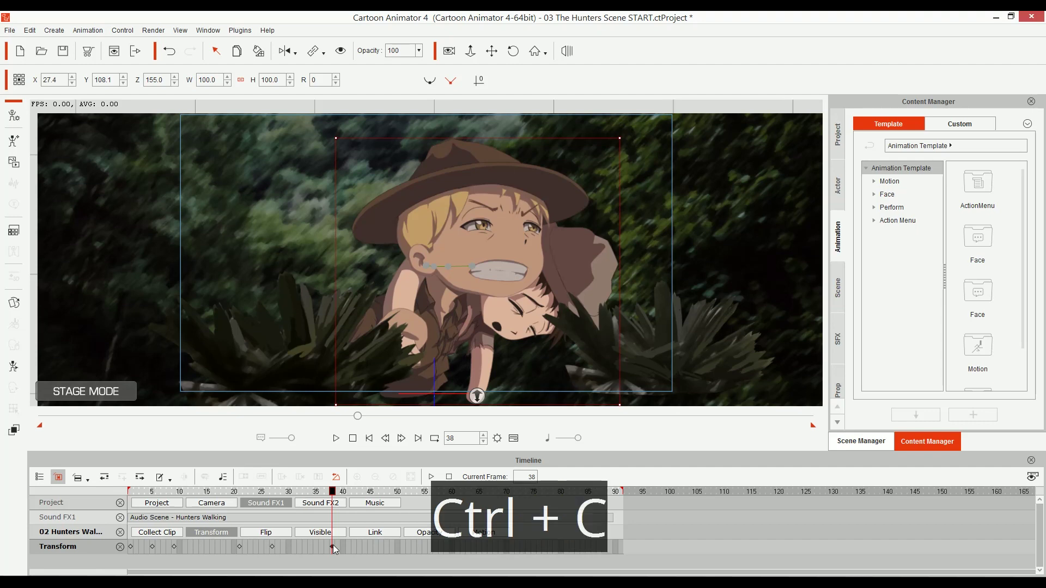
{"action": "left_click", "coordinate": [361, 546]}
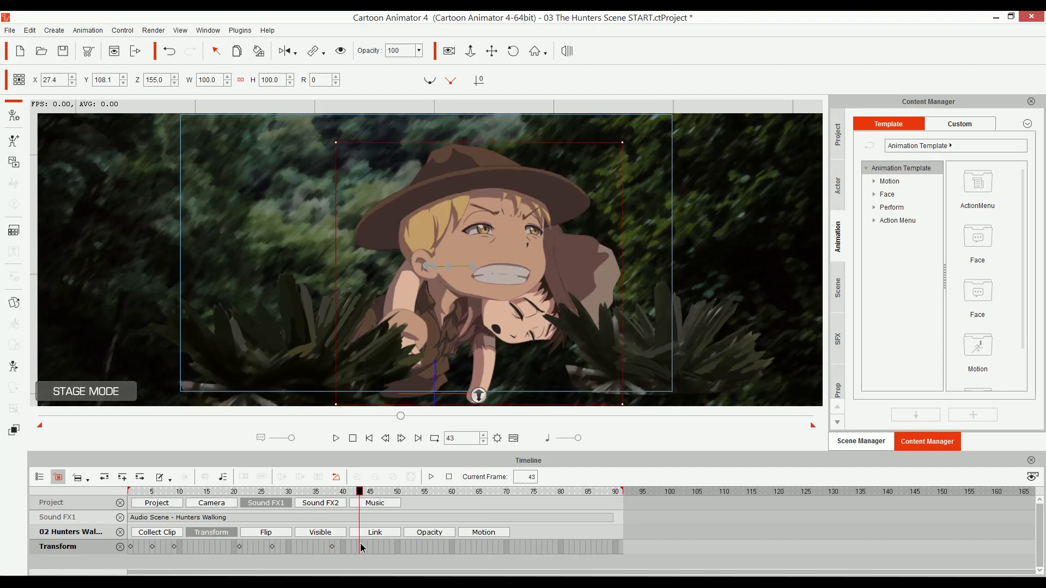
{"action": "left_click", "coordinate": [364, 546]}
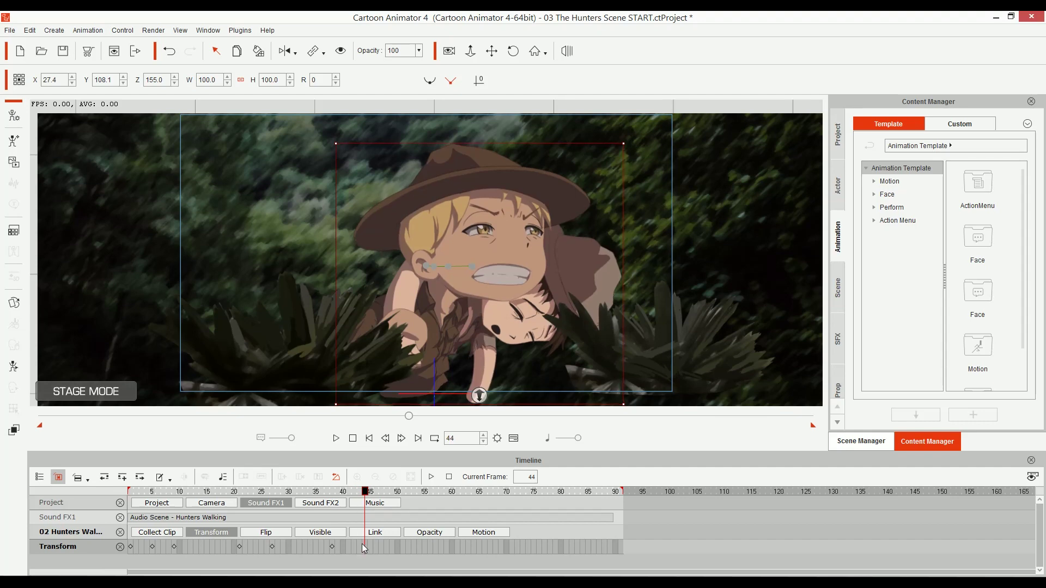
{"action": "key", "text": "ctrl+v"}
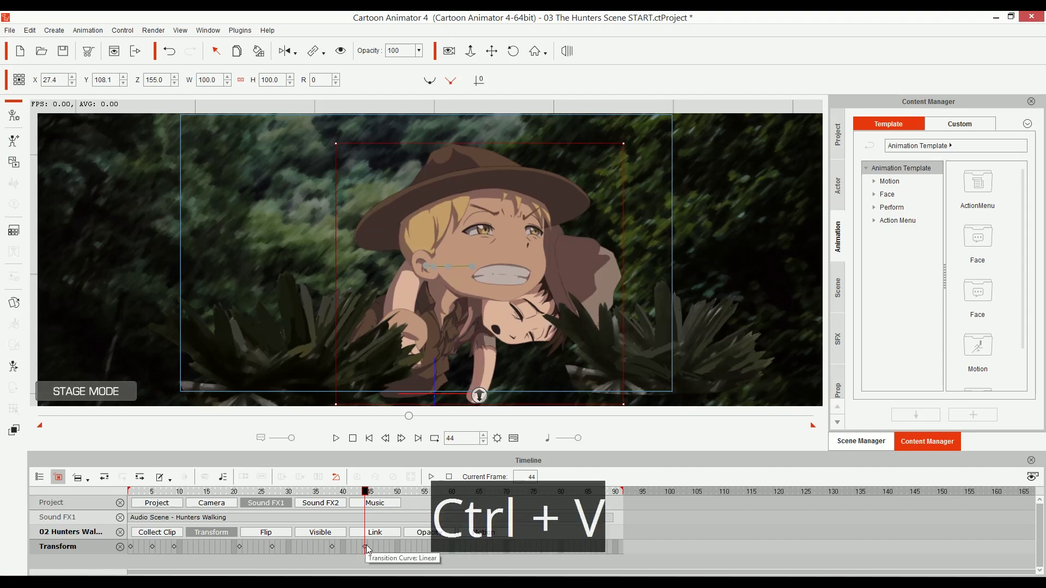
Key the following step at frame 55 by moving the hunters horizontally forward to about X 39.2
{"action": "left_click", "coordinate": [423, 544]}
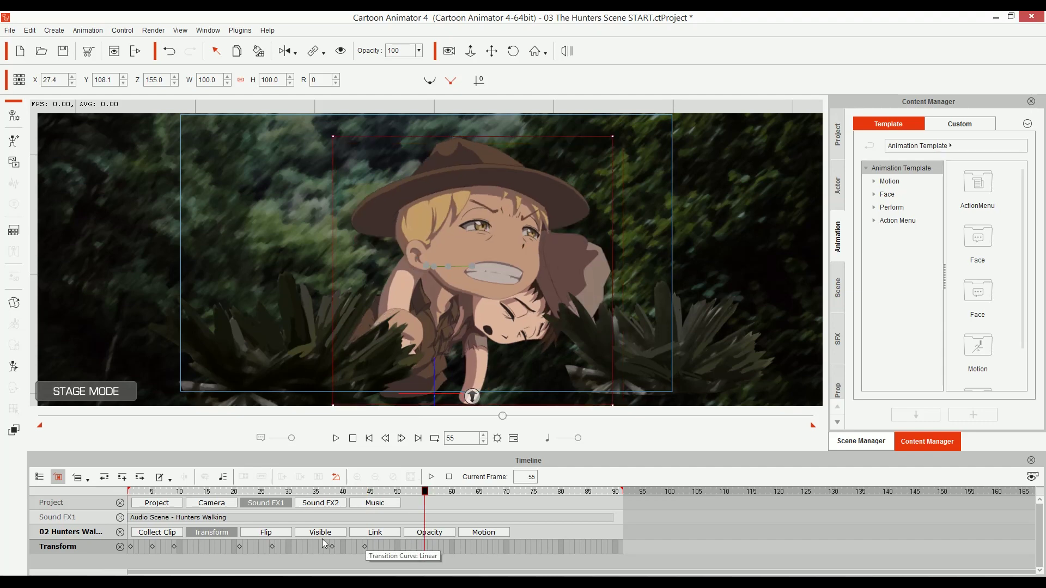
{"action": "key", "text": "ctrl+alt"}
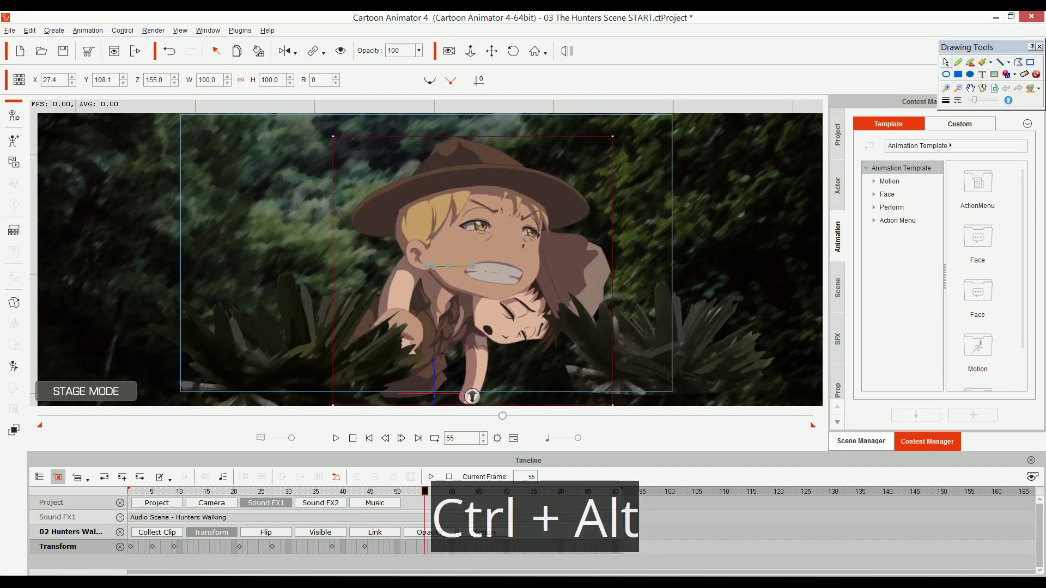
{"action": "left_click_drag", "start_coordinate": [366, 547], "coordinate": [247, 547]}
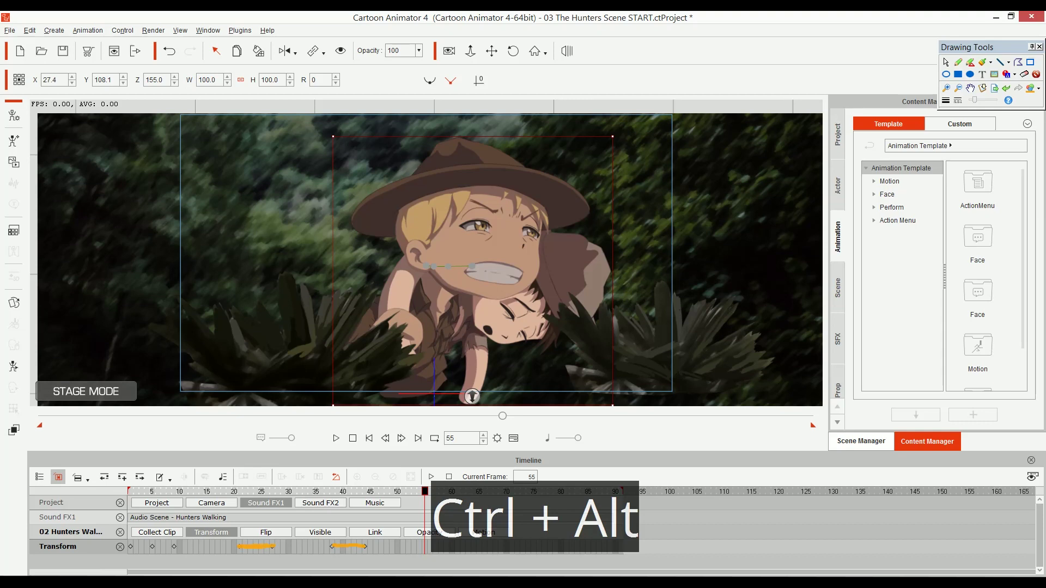
{"action": "key", "text": "ctrl+alt+d"}
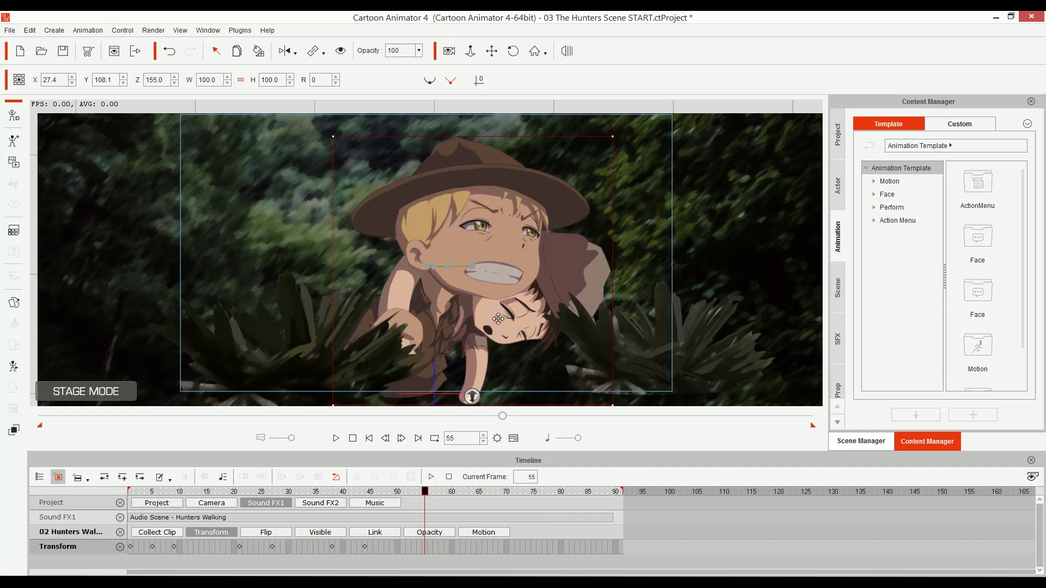
{"action": "left_click_drag", "start_coordinate": [454, 314], "coordinate": [470, 314]}
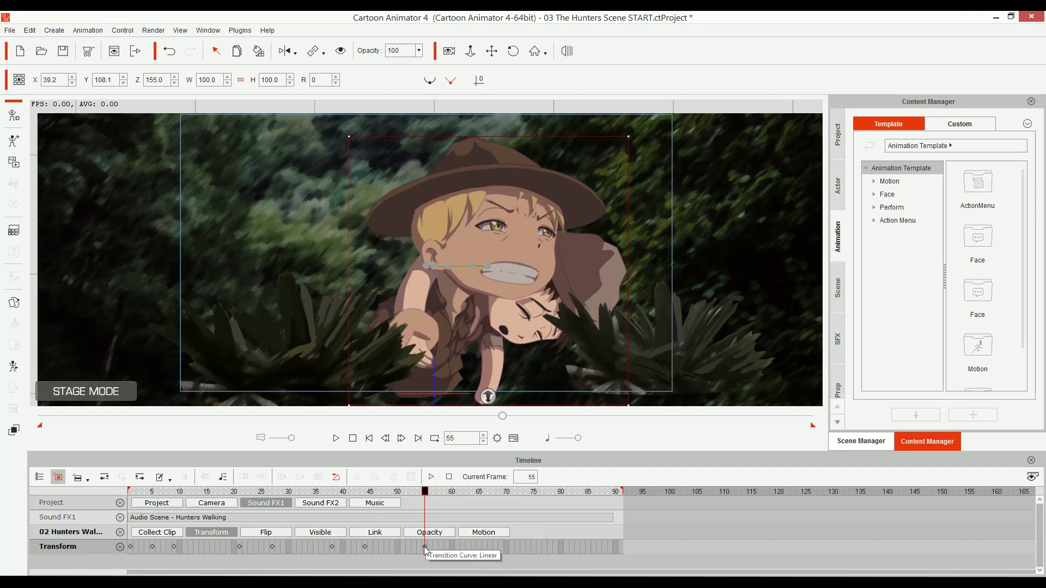
Copy the hunters' frame 55 transform key to frame 61 to hold that position
{"action": "key", "text": "ctrl+c"}
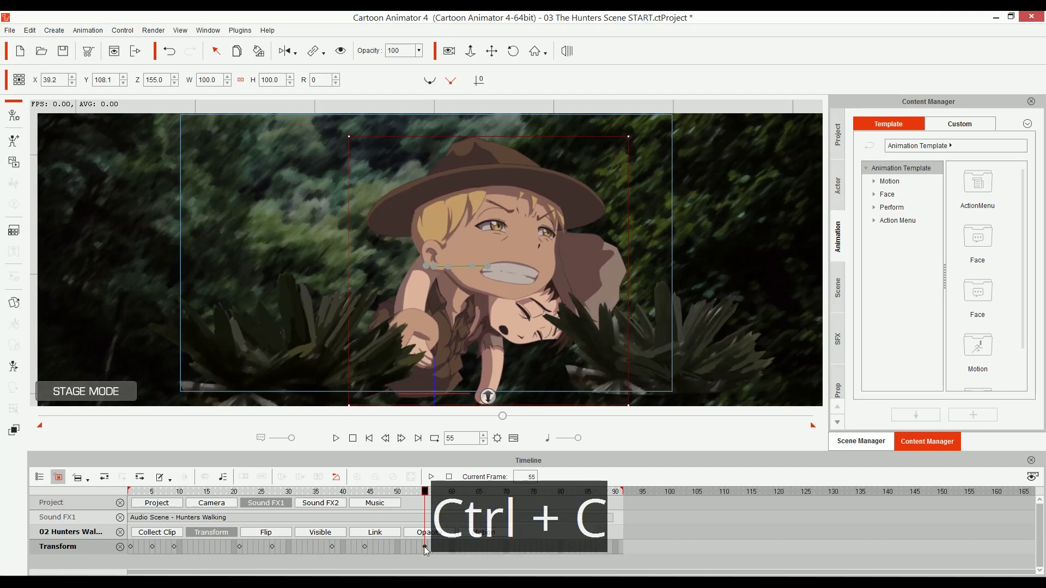
{"action": "left_click", "coordinate": [456, 546]}
{"action": "key", "text": "ctrl+v"}
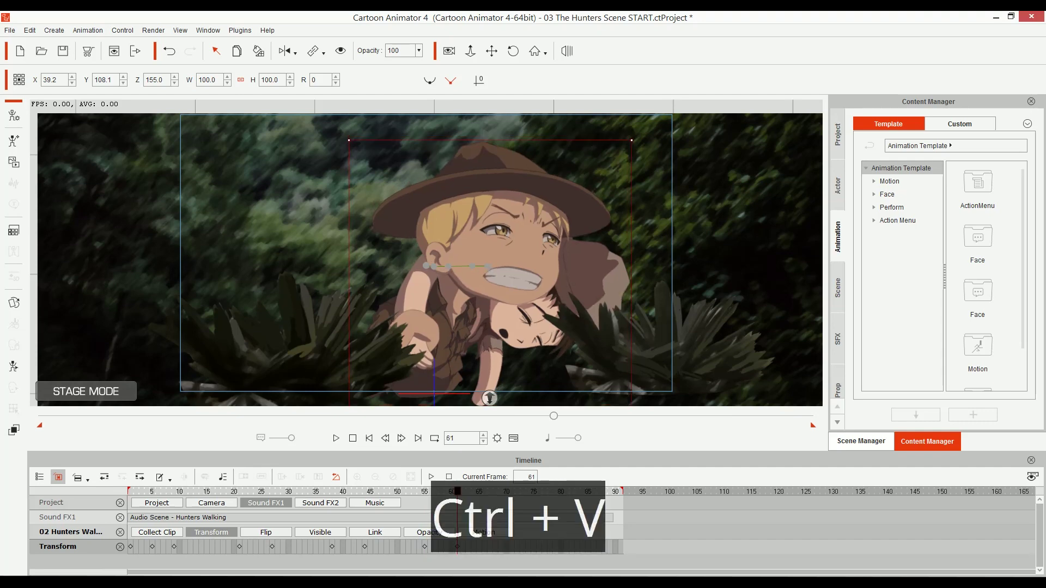
Key the next forward step at frame 75 by moving the hunters to about X 59.2 and Y 107.7
{"action": "left_click", "coordinate": [521, 547]}
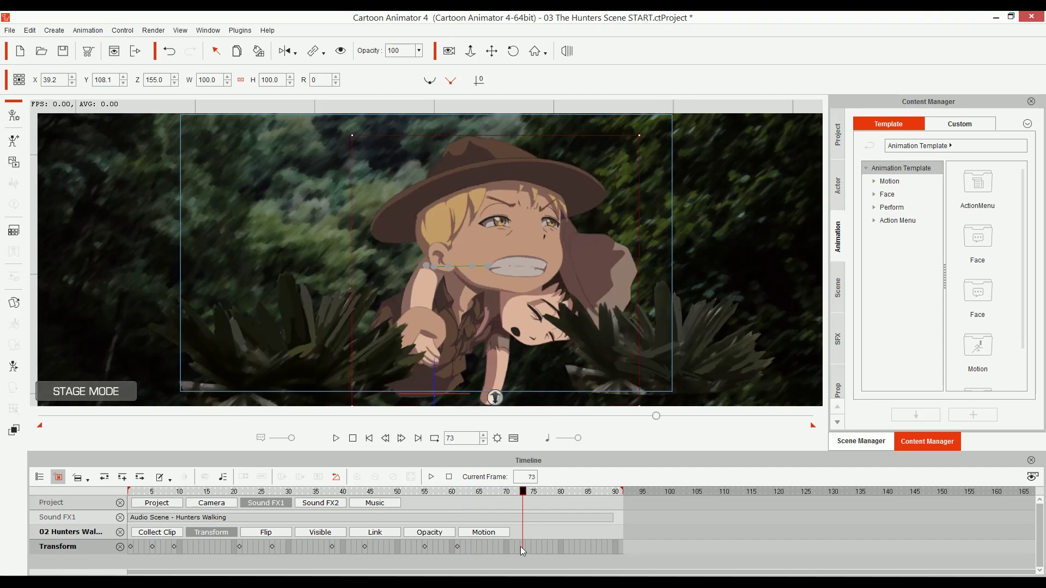
{"action": "left_click", "coordinate": [532, 547]}
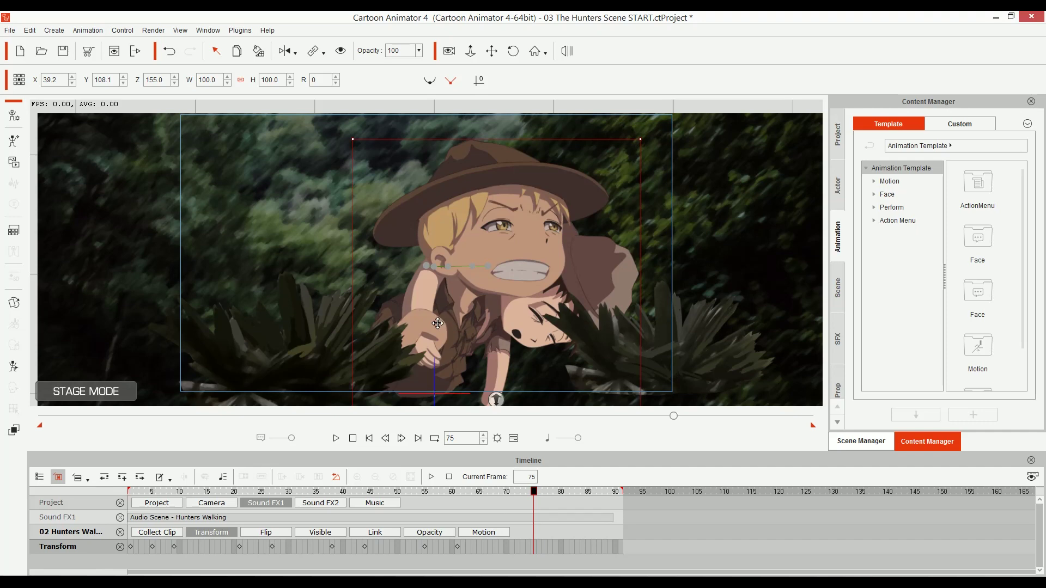
{"action": "left_click_drag", "start_coordinate": [438, 323], "coordinate": [465, 324]}
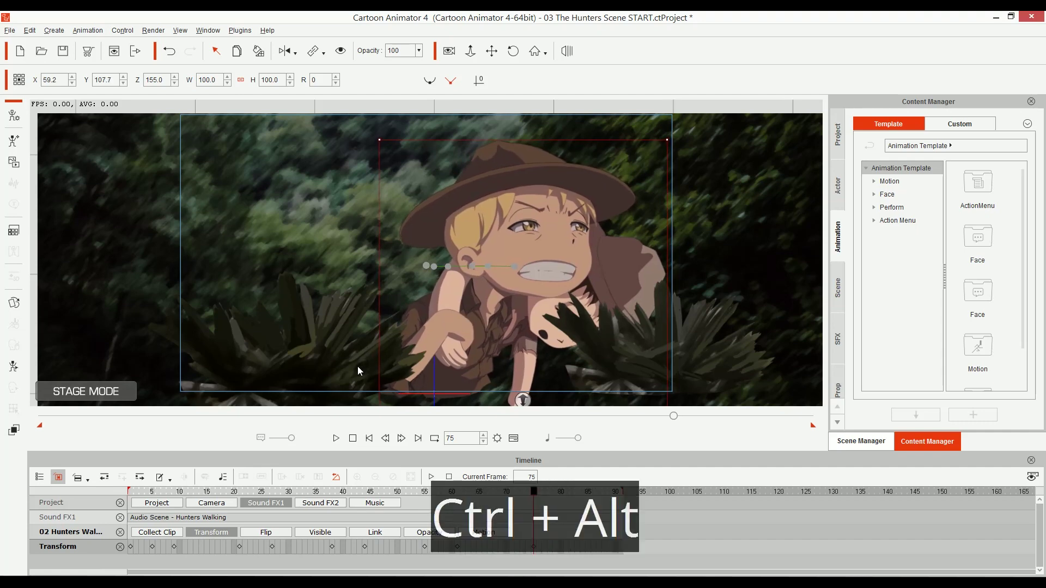
{"action": "key", "text": "ctrl+alt+d"}
{"action": "mouse_move", "coordinate": [448, 267]}
{"action": "left_mouse_down"}
{"action": "mouse_move", "coordinate": [439, 262]}
{"action": "mouse_move", "coordinate": [506, 266]}
{"action": "left_mouse_up"}
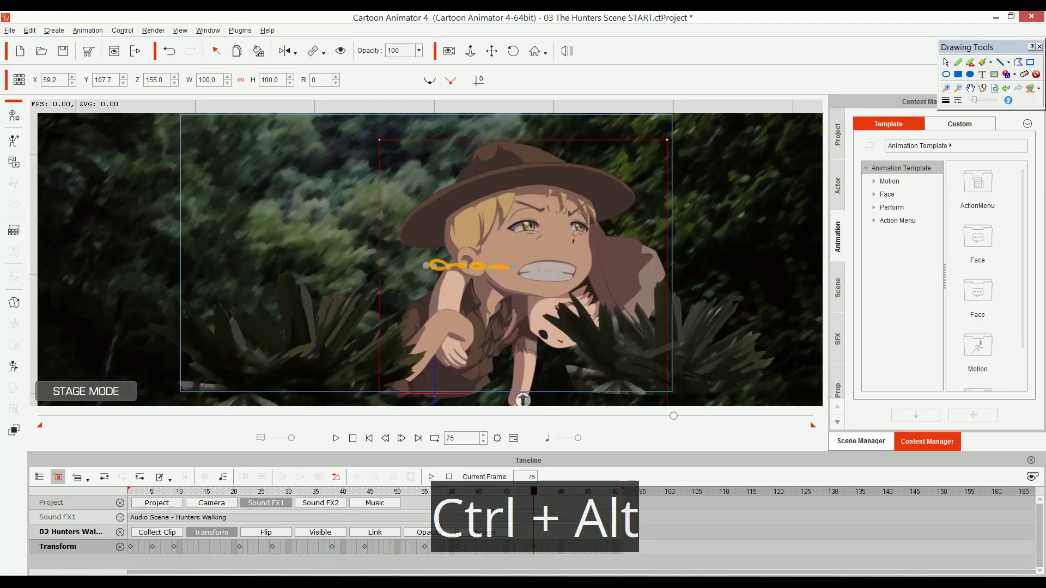
{"action": "key", "text": "ctrl+alt+d"}
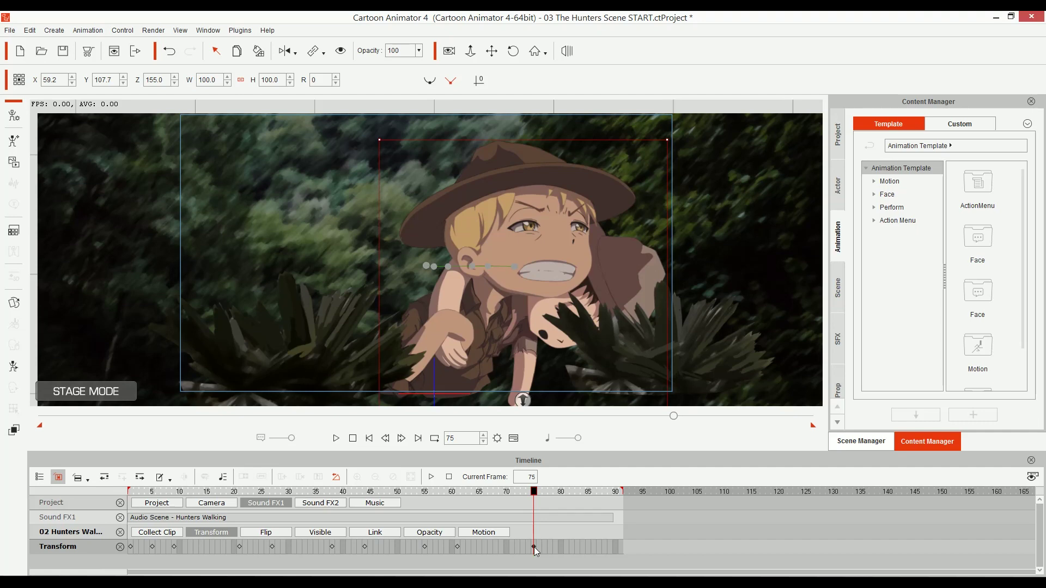
Copy the hunters' frame 75 transform key to frame 80 to hold that position
{"action": "key", "text": "ctrl+c"}
{"action": "left_click", "coordinate": [562, 546]}
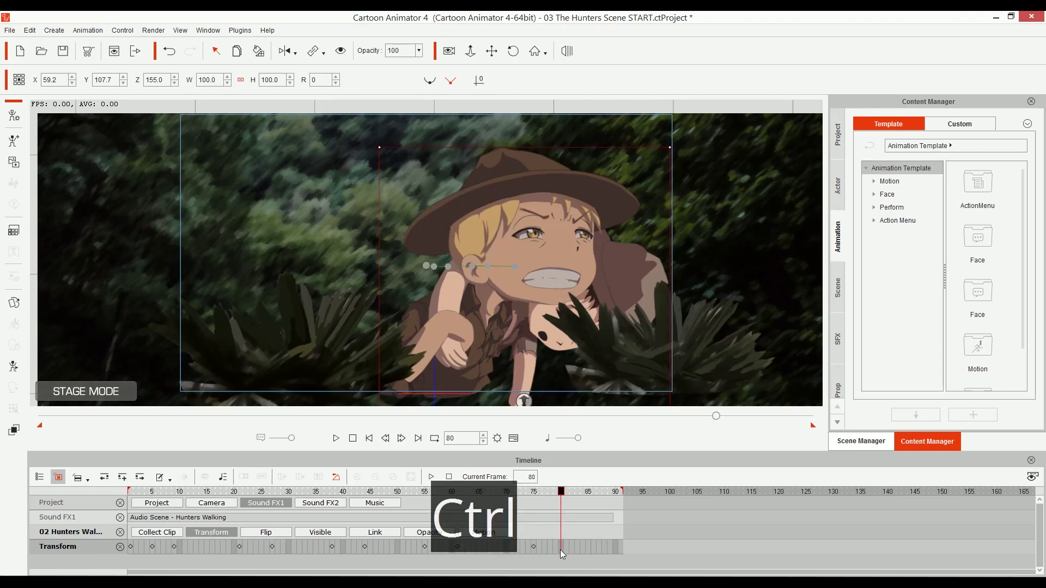
{"action": "key", "text": "ctrl+v"}
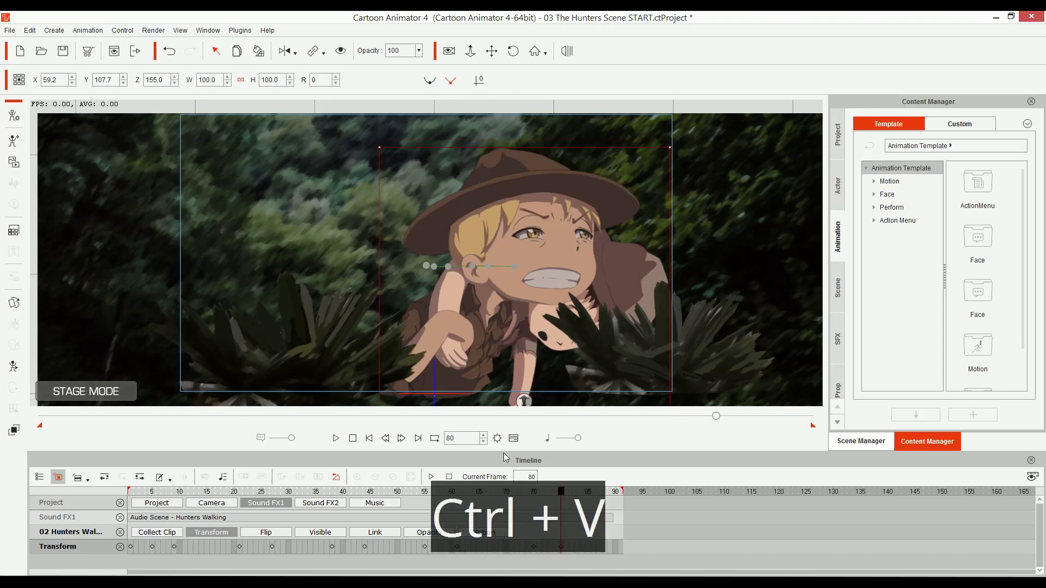
{"action": "key", "text": "ctrl+alt+d"}
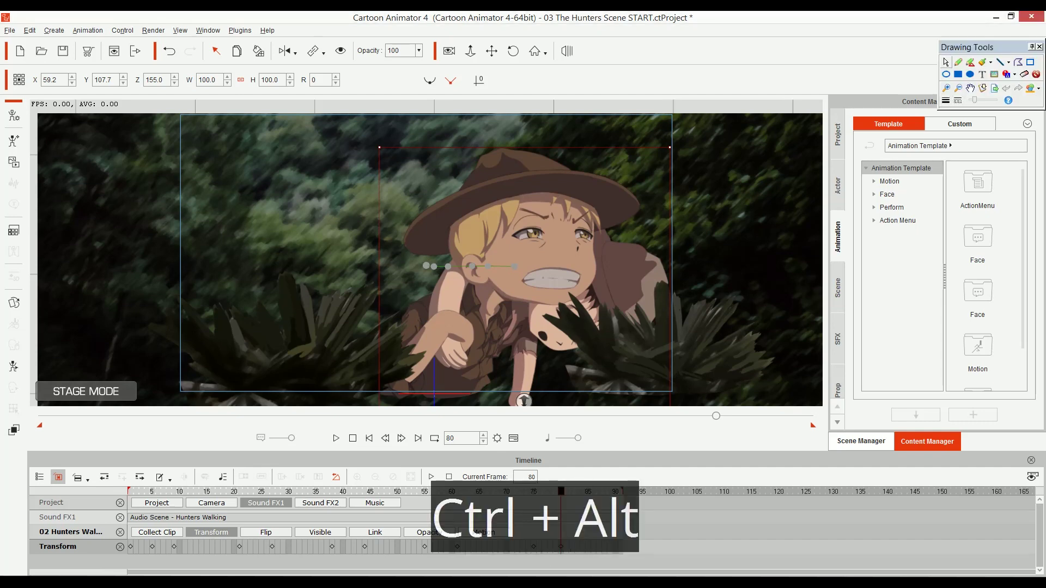
{"action": "left_click_drag", "start_coordinate": [539, 546], "coordinate": [564, 547]}
{"action": "key", "text": "ctrl+alt+d"}
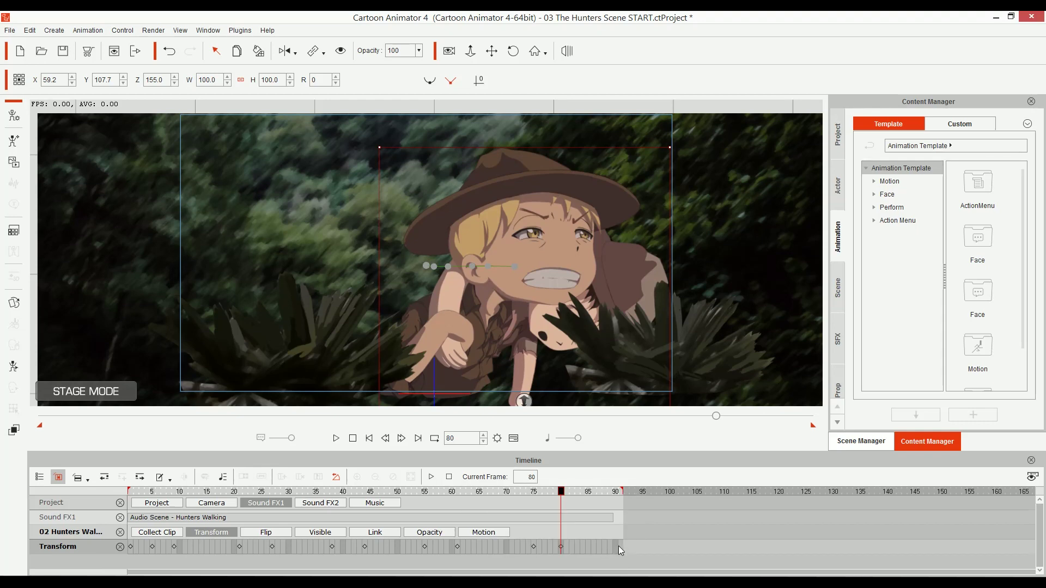
Key the final forward step at frame 91 by moving the hunters horizontally to about X 68.5, and play the animation from the start
{"action": "left_click", "coordinate": [619, 545]}
{"action": "left_click_drag", "start_coordinate": [464, 326], "coordinate": [485, 324]}
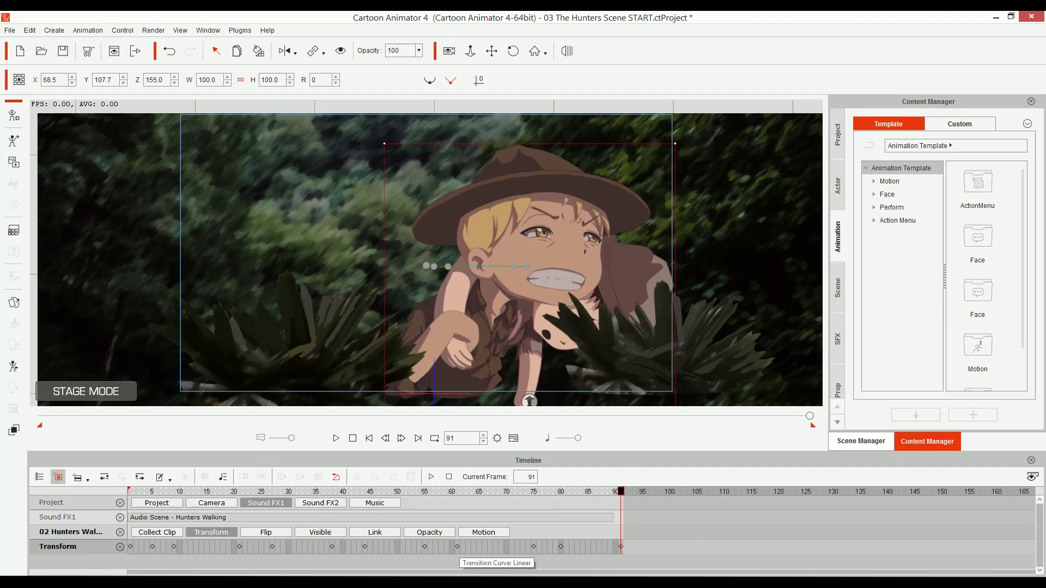
{"action": "left_click", "coordinate": [369, 439]}
{"action": "key", "text": "space"}
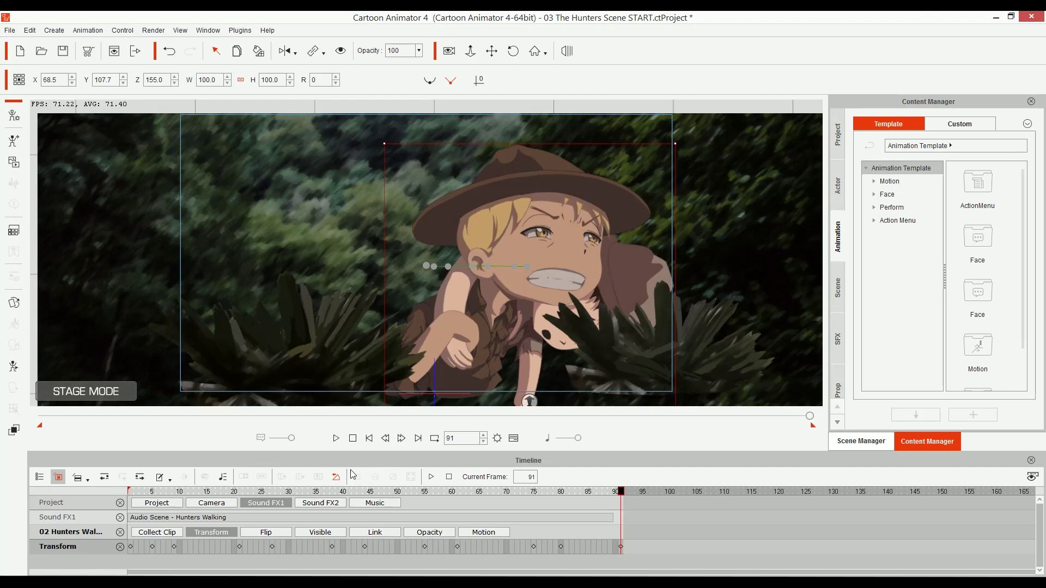
{"action": "left_click", "coordinate": [136, 493]}
{"action": "left_click_drag", "start_coordinate": [136, 493], "coordinate": [124, 495]}
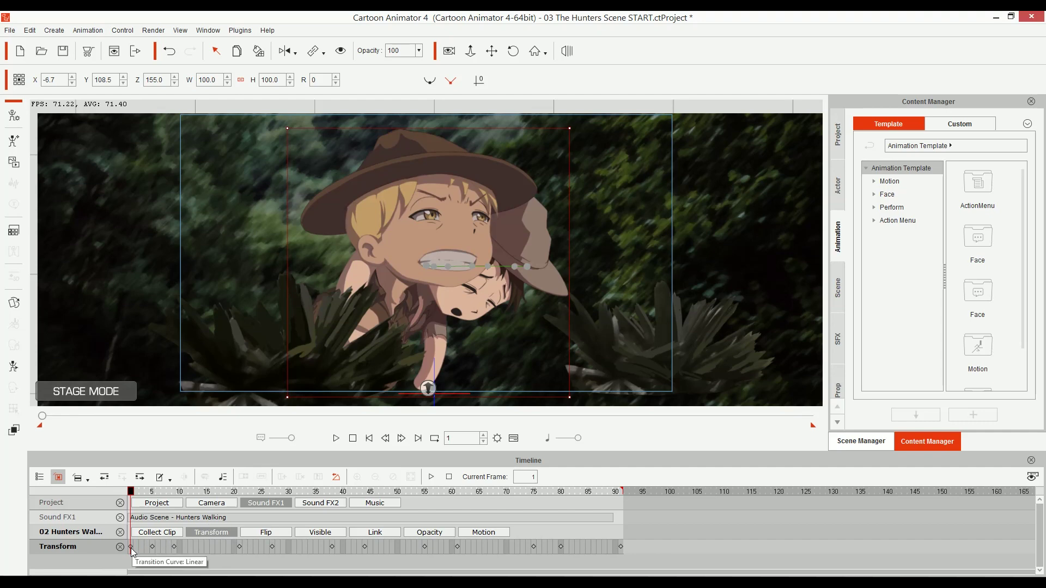
Set the transition curve of all the hunters' transform keys, from frame 1 through frame 91, to Smooth
{"action": "key", "text": "ctrl+alt"}
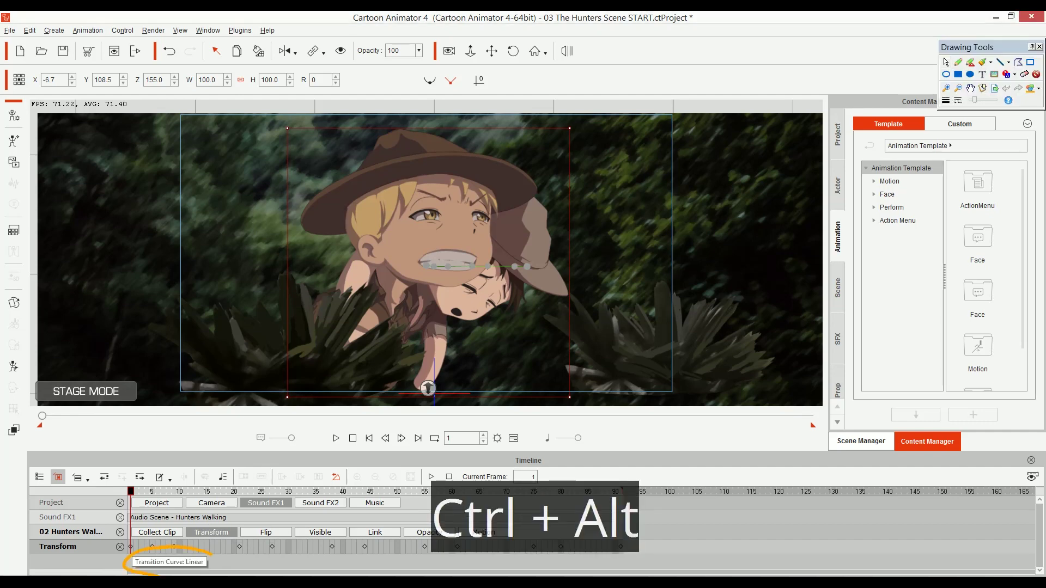
{"action": "key", "text": "ctrl+alt"}
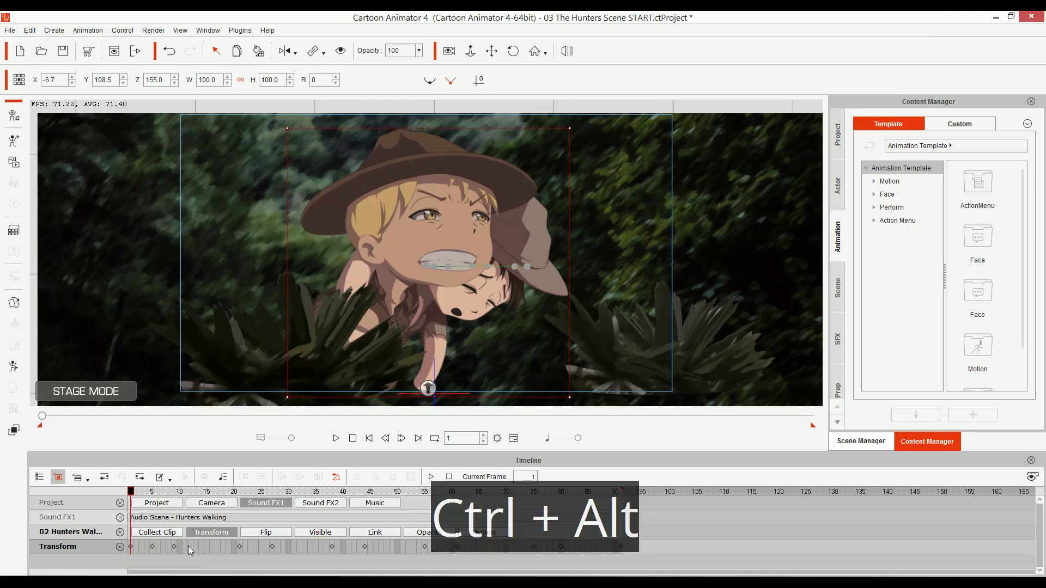
{"action": "right_click", "coordinate": [130, 546]}
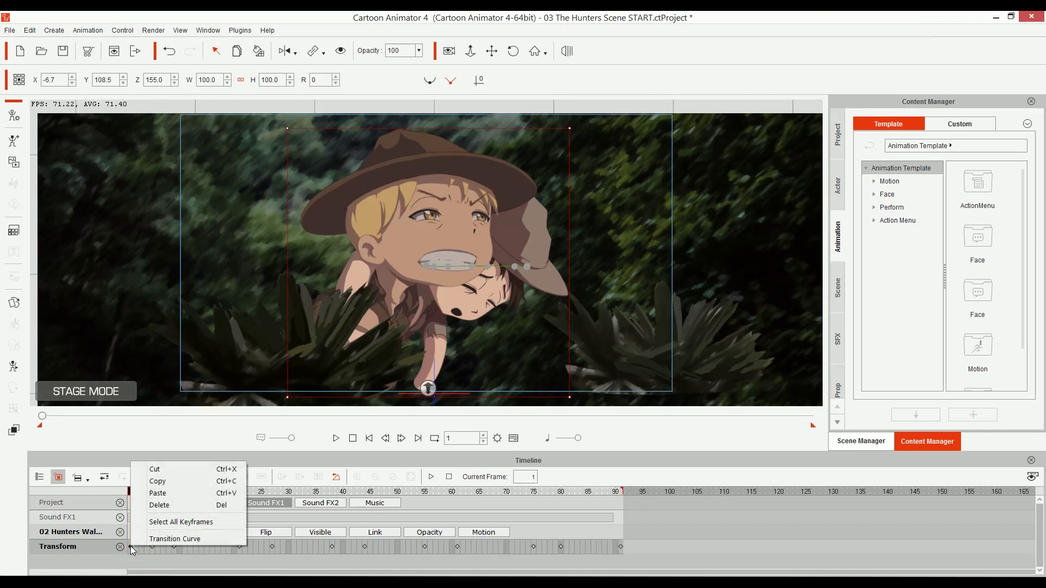
{"action": "left_click", "coordinate": [171, 545]}
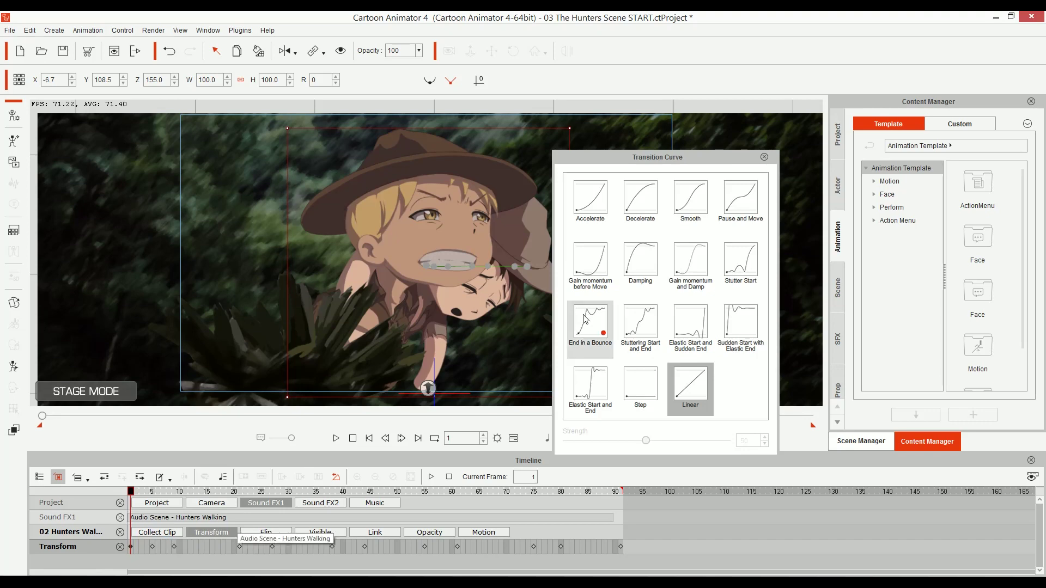
{"action": "left_click", "coordinate": [691, 203]}
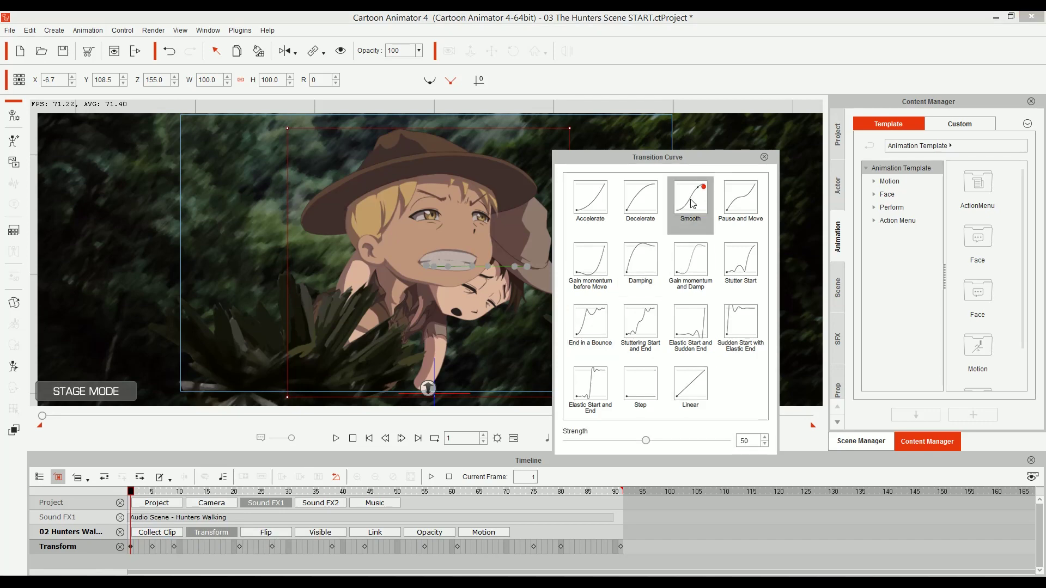
{"action": "left_click", "coordinate": [152, 547]}
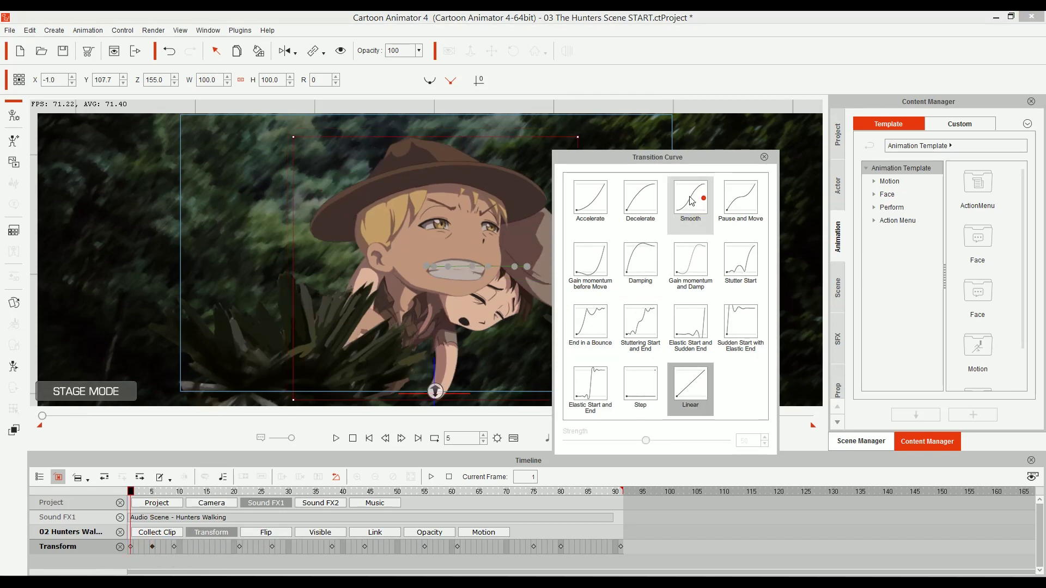
{"action": "left_click", "coordinate": [690, 201]}
{"action": "left_click", "coordinate": [174, 546]}
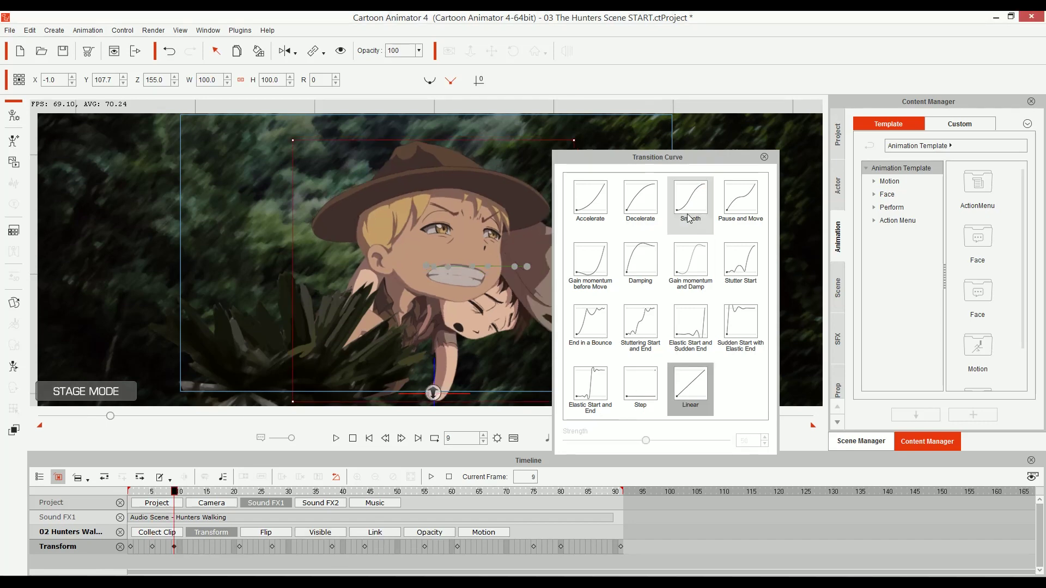
{"action": "left_click", "coordinate": [690, 202]}
{"action": "left_click", "coordinate": [240, 546]}
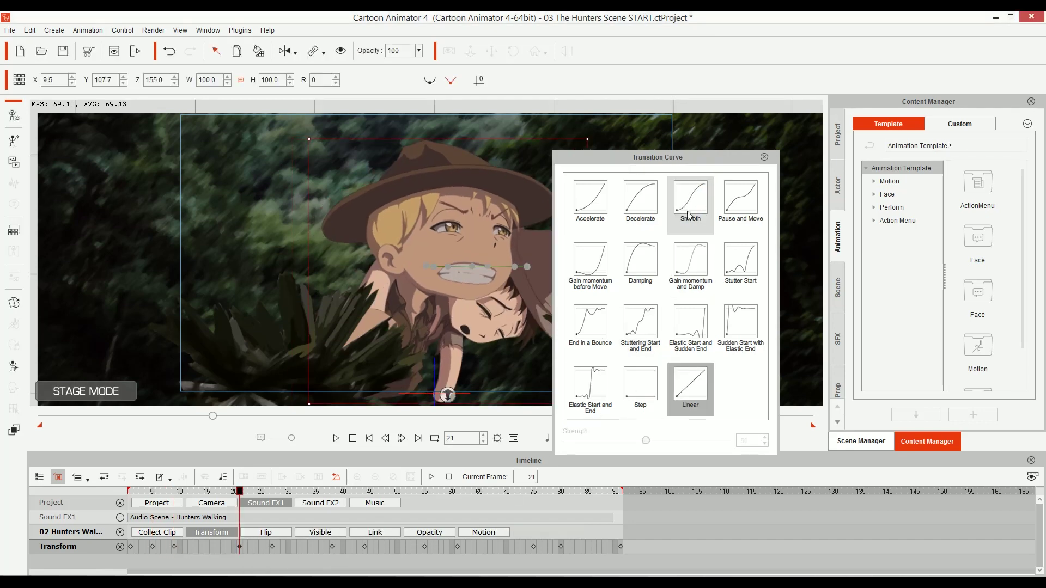
{"action": "left_click", "coordinate": [690, 201]}
{"action": "left_click", "coordinate": [273, 546]}
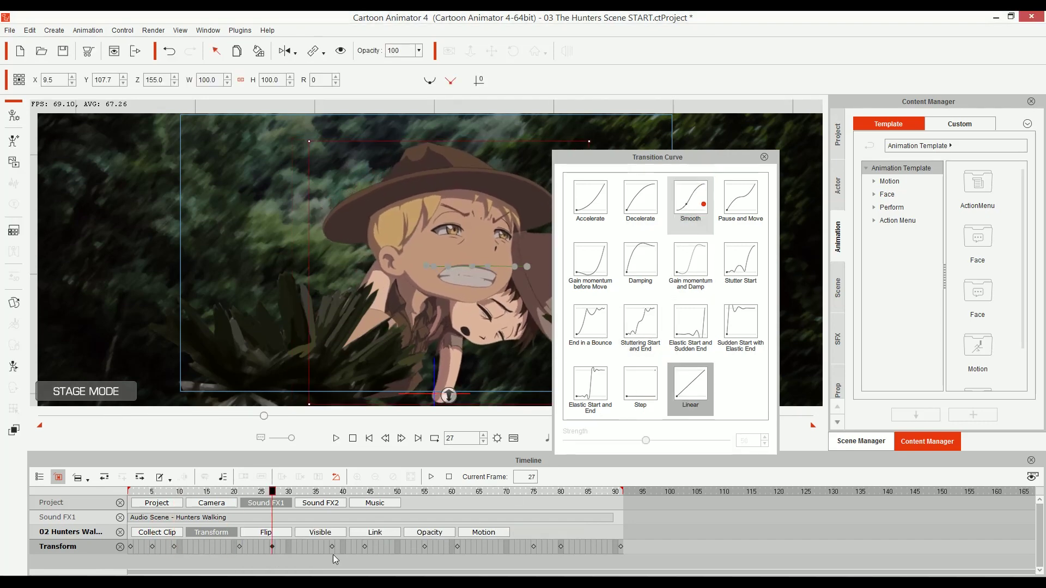
{"action": "left_click", "coordinate": [691, 202]}
{"action": "key", "text": "space"}
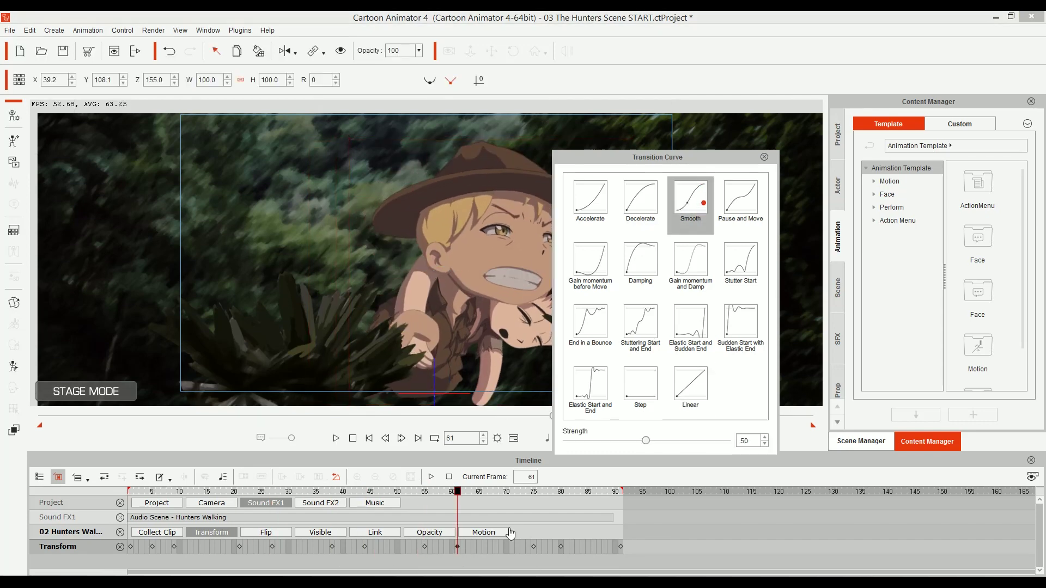
{"action": "left_click", "coordinate": [765, 158]}
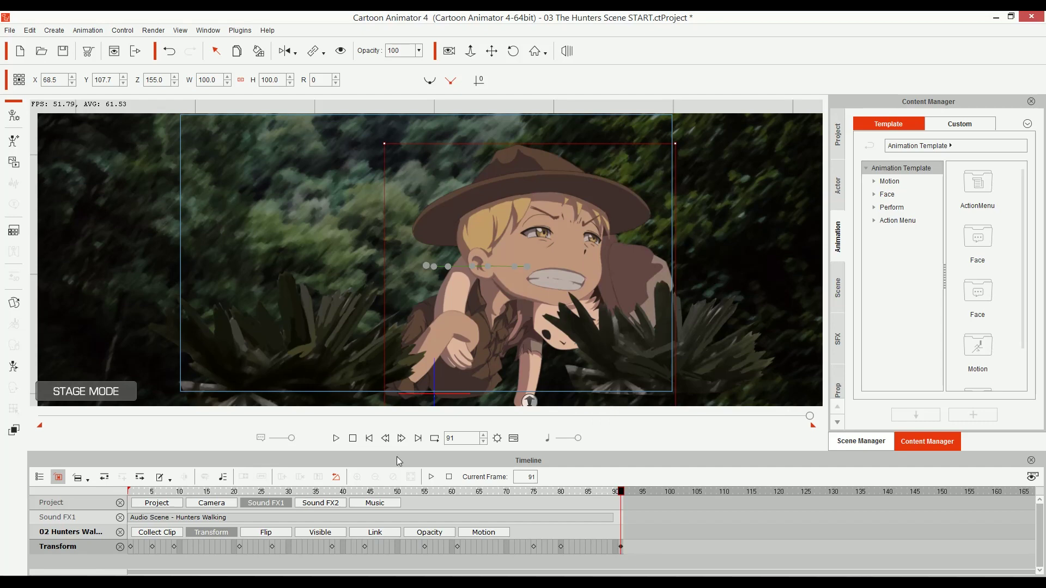
Play the smoothed hunters animation from the beginning and return to frame 1
{"action": "left_click", "coordinate": [369, 438]}
{"action": "key", "text": "space"}
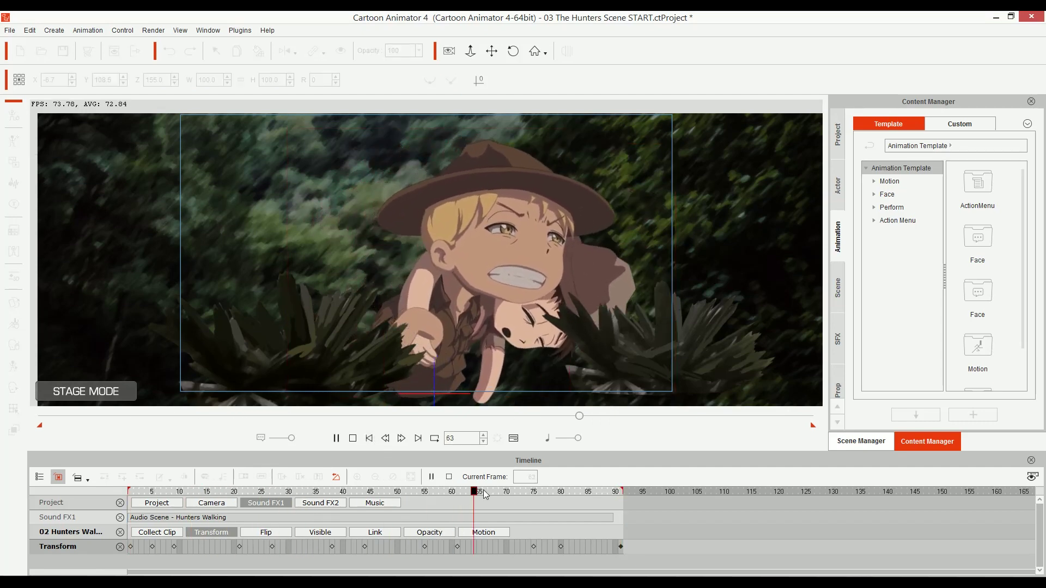
{"action": "left_click", "coordinate": [370, 438]}
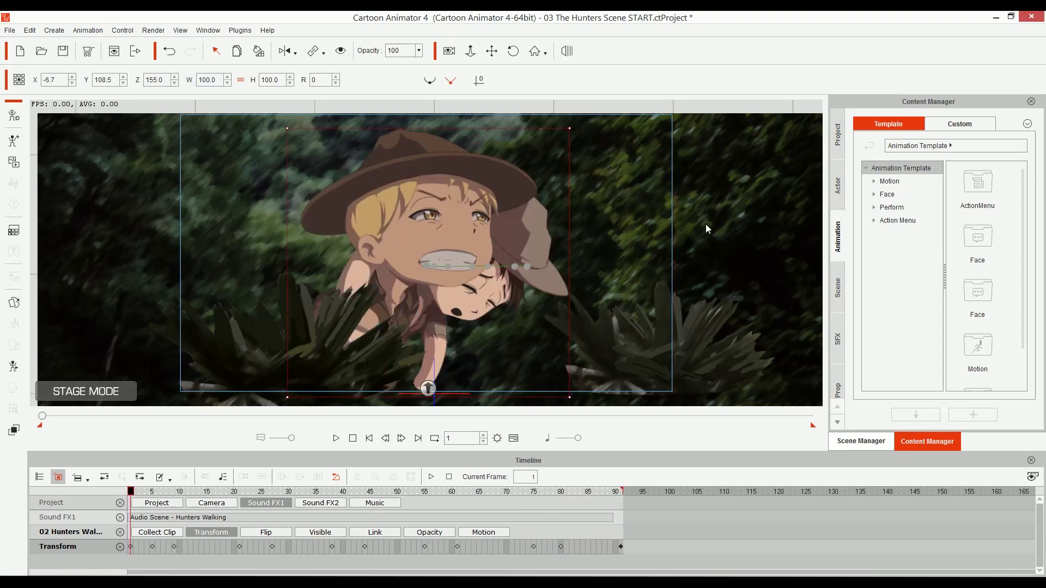
Reposition the jungle background at frame 1 to about X 15.9 and Y 130.0
{"action": "left_click", "coordinate": [726, 214]}
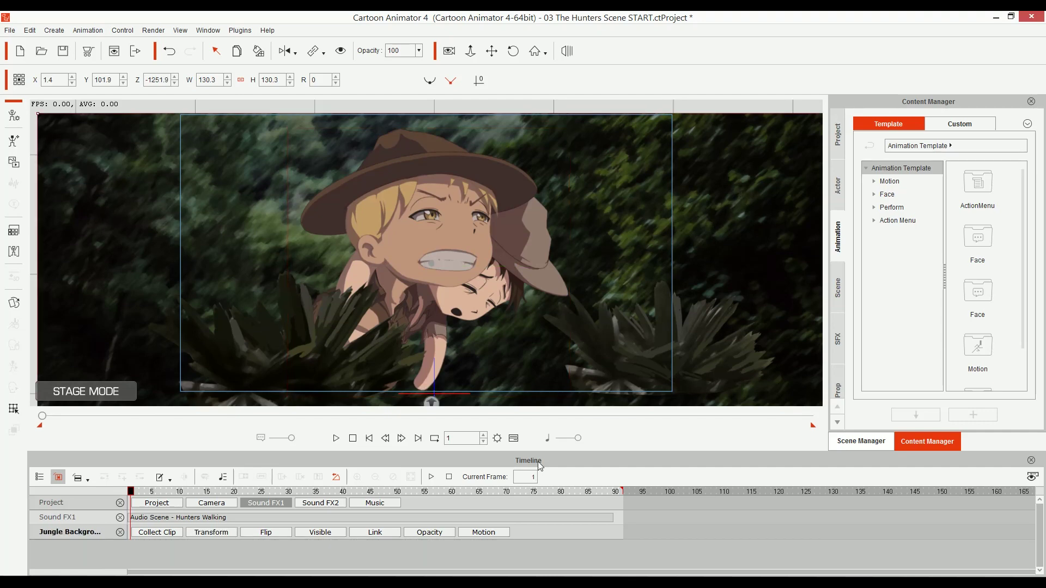
{"action": "key", "text": "ctrl+alt+d"}
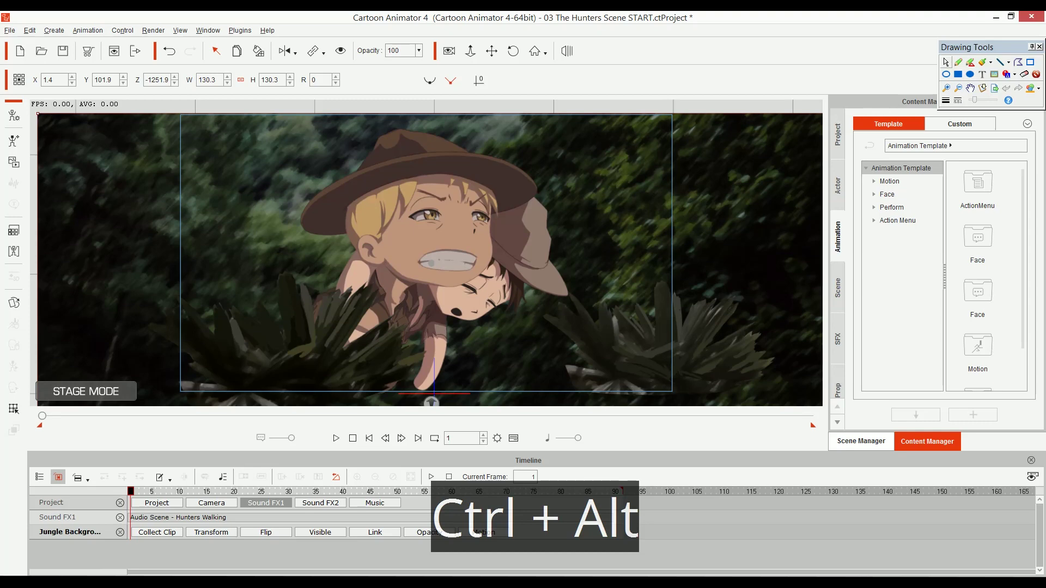
{"action": "left_click_drag", "start_coordinate": [539, 459], "coordinate": [493, 446]}
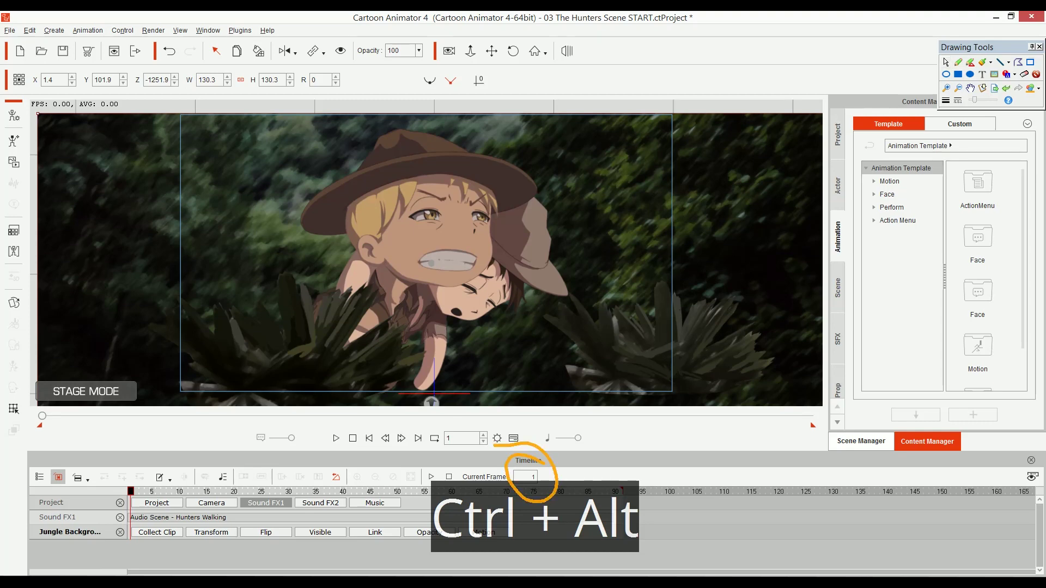
{"action": "key", "text": "ctrl+alt+d"}
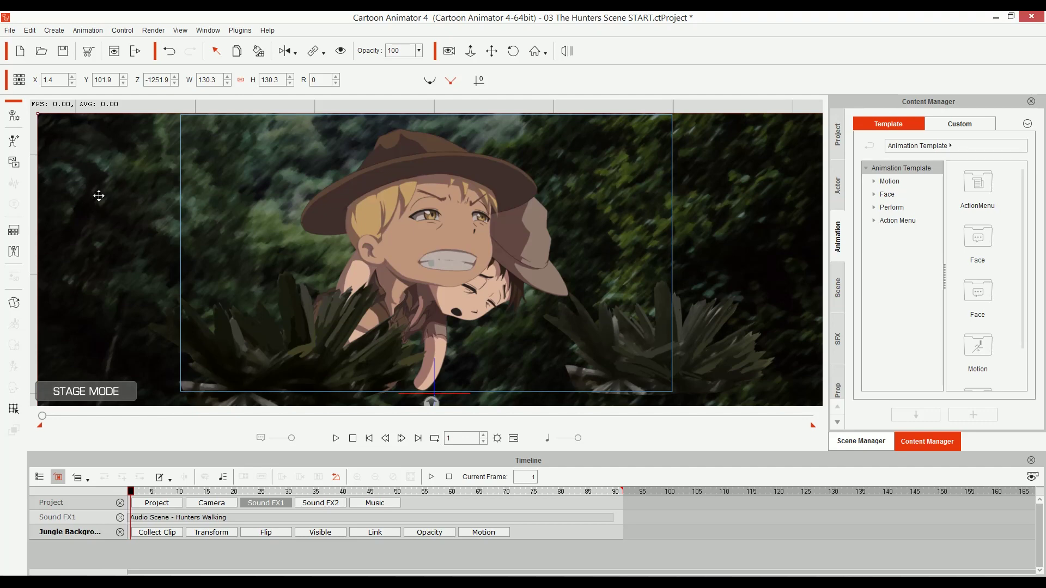
{"action": "left_click_drag", "start_coordinate": [98, 197], "coordinate": [99, 180]}
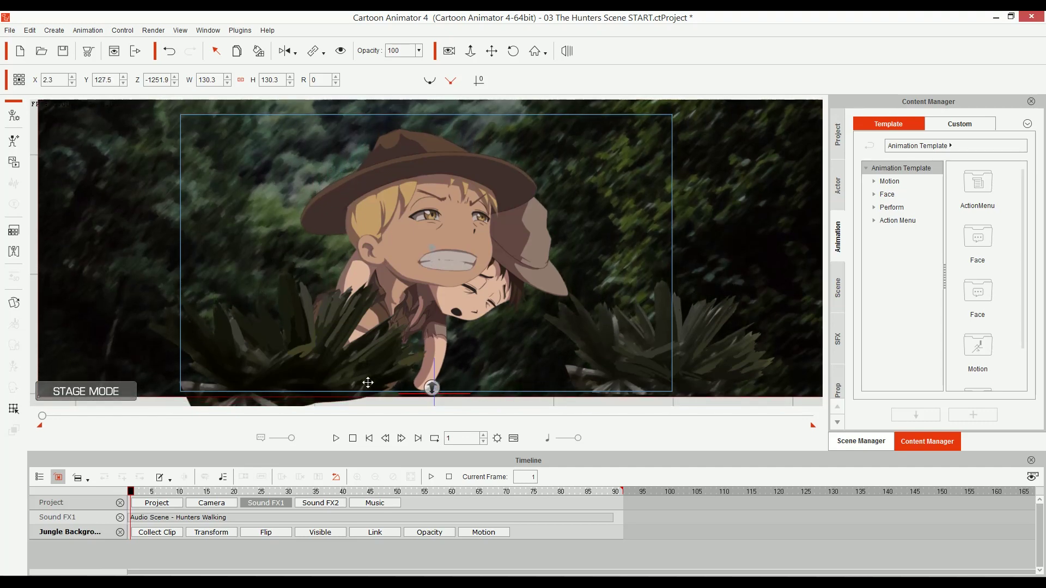
{"action": "left_click_drag", "start_coordinate": [747, 216], "coordinate": [743, 189]}
{"action": "key", "text": "ctrl+alt+d"}
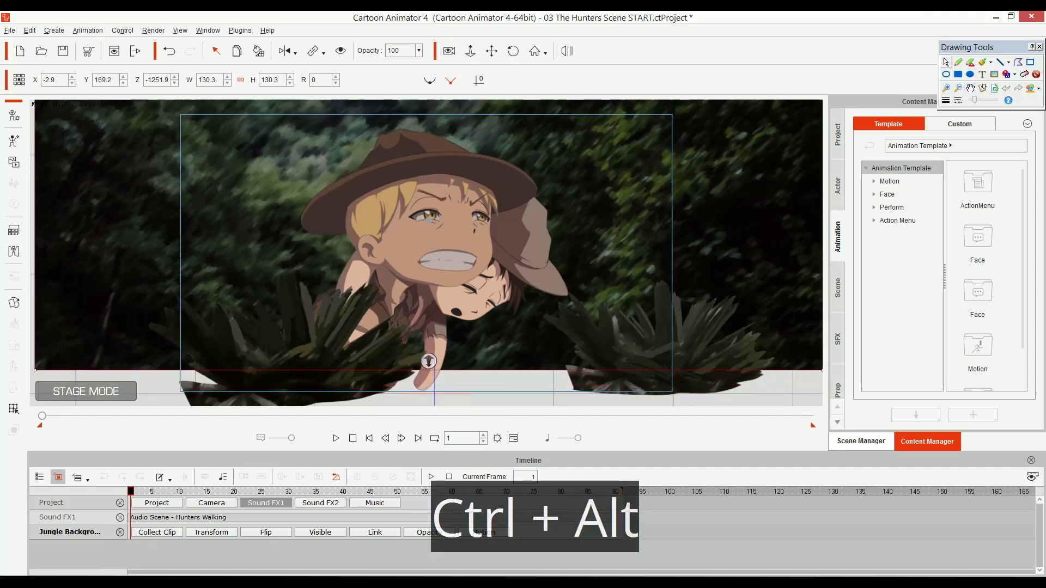
{"action": "left_click_drag", "start_coordinate": [545, 384], "coordinate": [394, 359]}
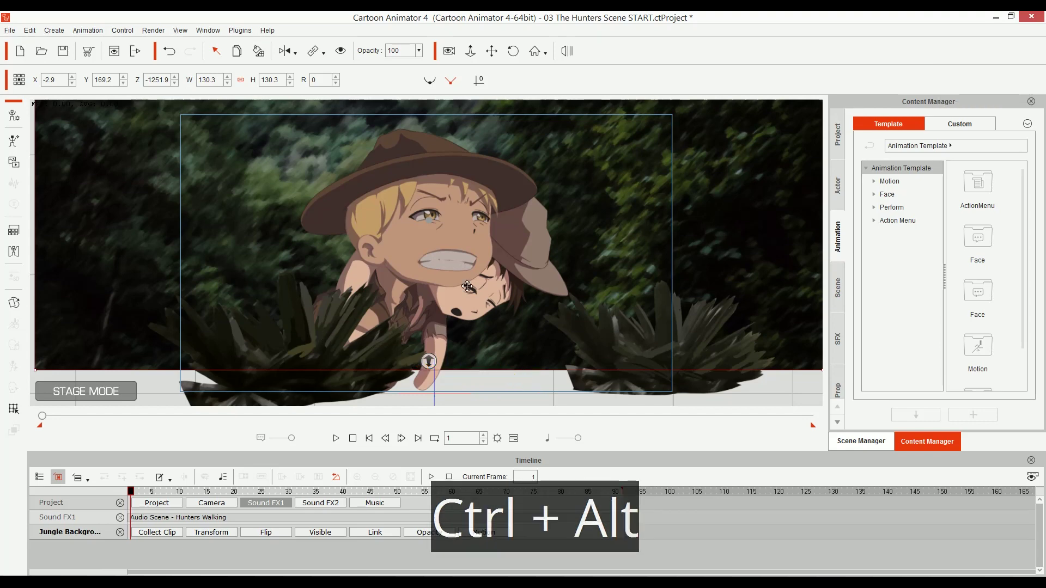
{"action": "left_click_drag", "start_coordinate": [741, 189], "coordinate": [742, 215]}
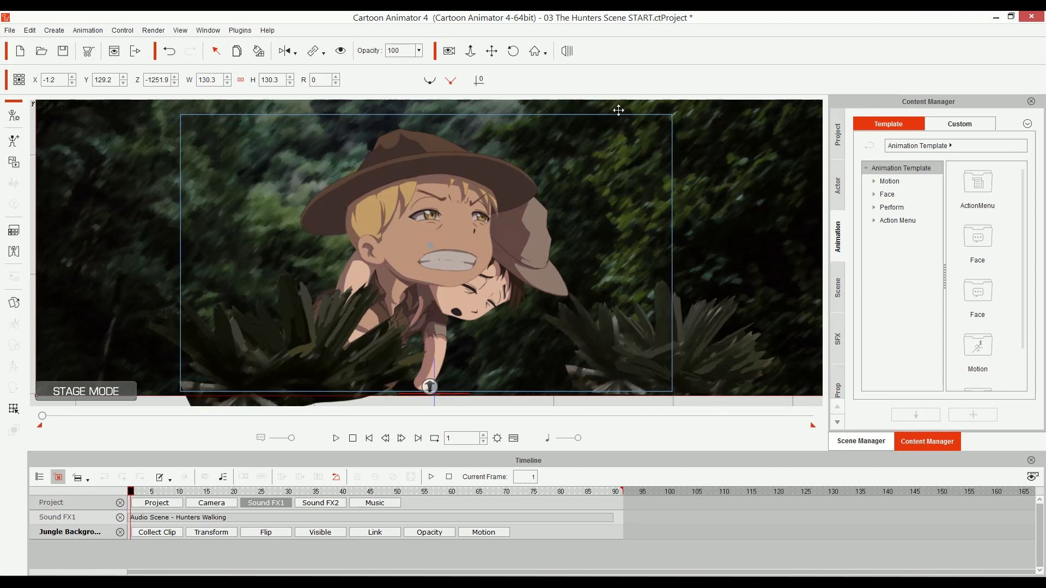
{"action": "left_click_drag", "start_coordinate": [137, 191], "coordinate": [144, 190]}
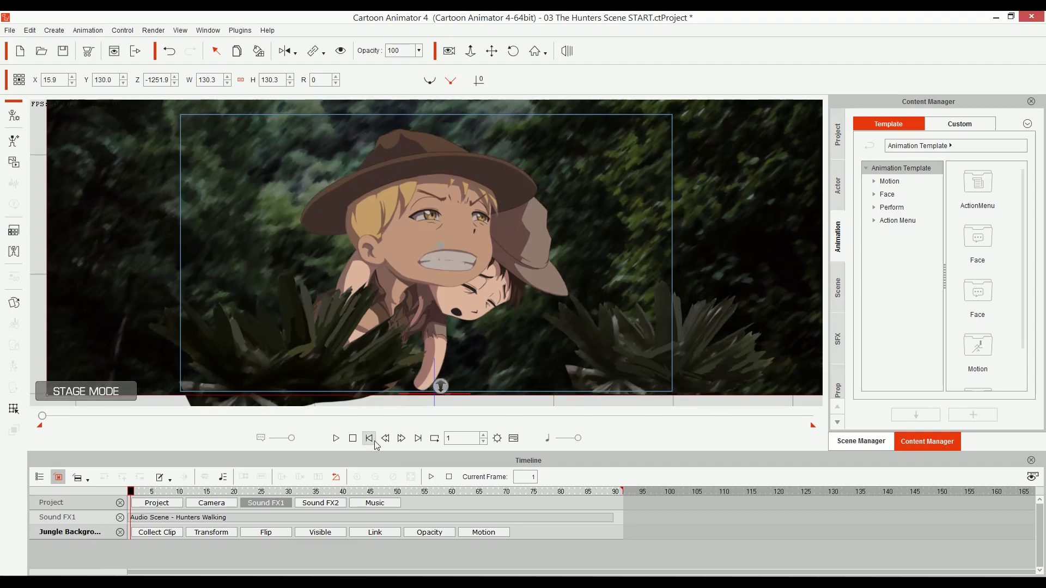
Turn on Camera Record Mode, show the Camera track in the timeline, and key a closer camera framing of the hunters at frame 1
{"action": "left_click", "coordinate": [449, 51]}
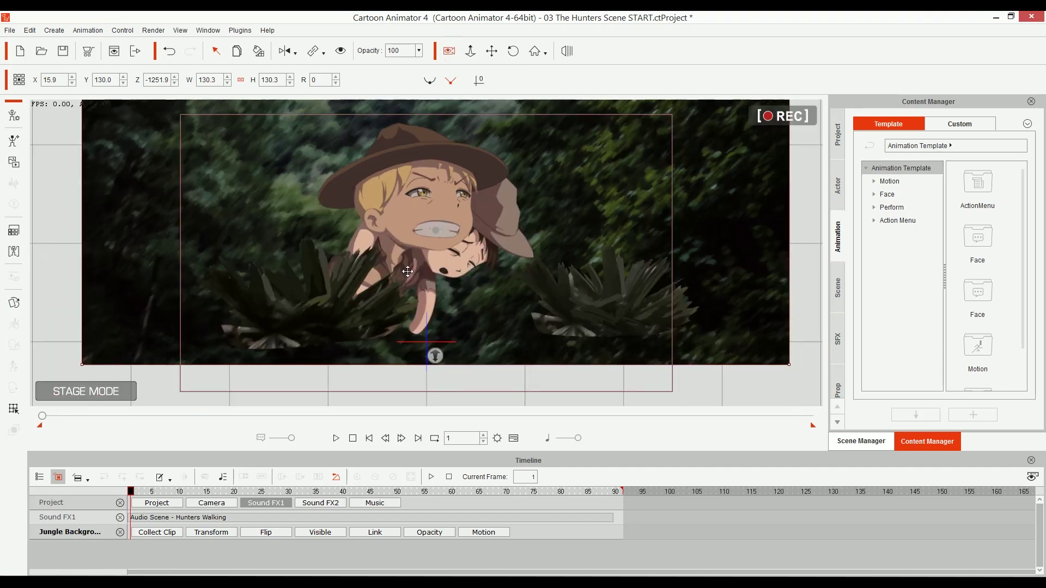
{"action": "left_click", "coordinate": [264, 505]}
{"action": "left_click", "coordinate": [208, 505]}
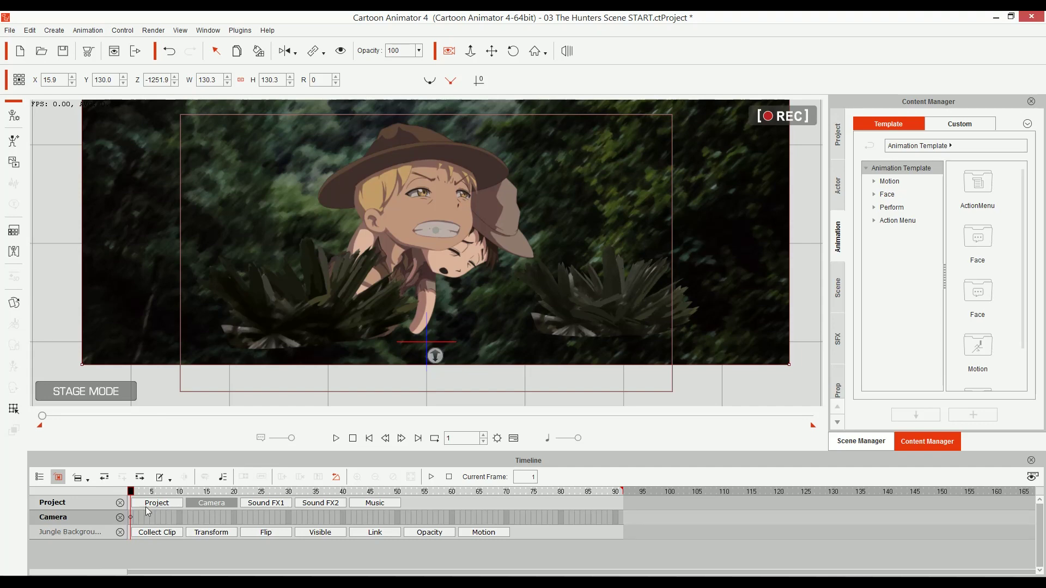
{"action": "left_click_drag", "start_coordinate": [458, 273], "coordinate": [477, 213]}
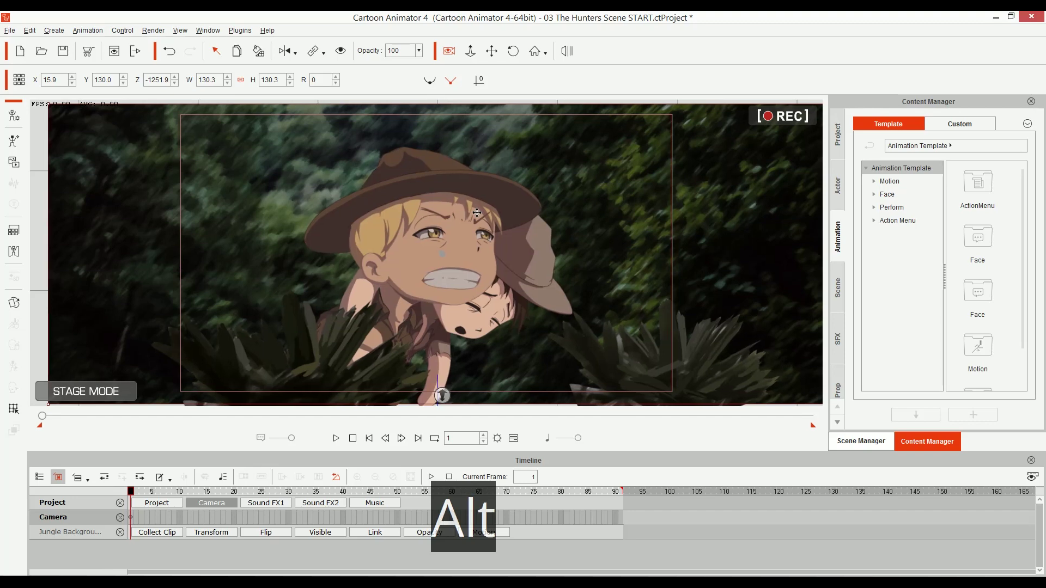
Key the camera at frame 91 by panning it to follow the hunters' forward movement, and play the camera move from the start
{"action": "left_click", "coordinate": [620, 516]}
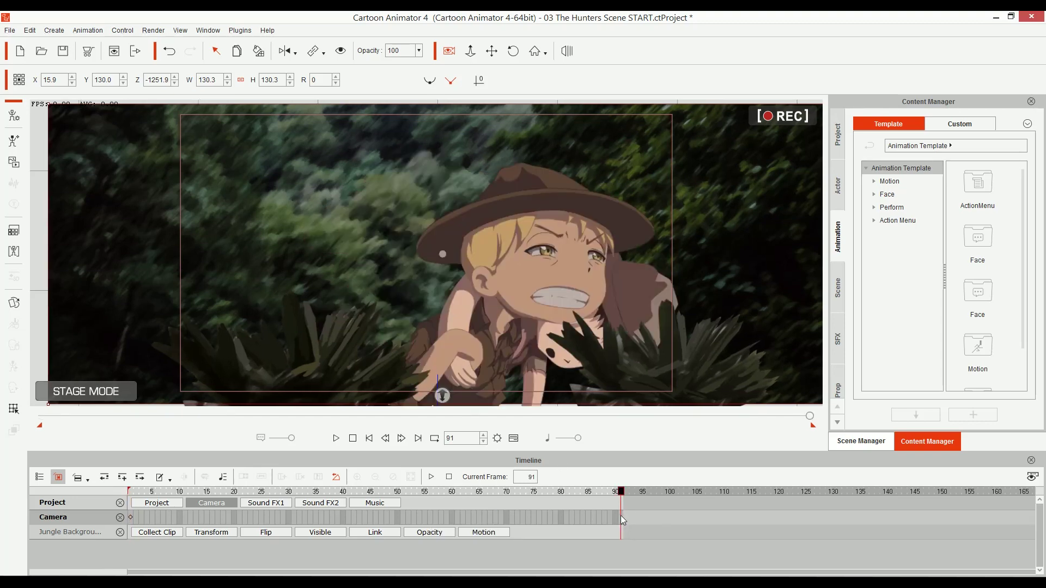
{"action": "left_click_drag", "start_coordinate": [543, 289], "coordinate": [492, 277], "text": "alt"}
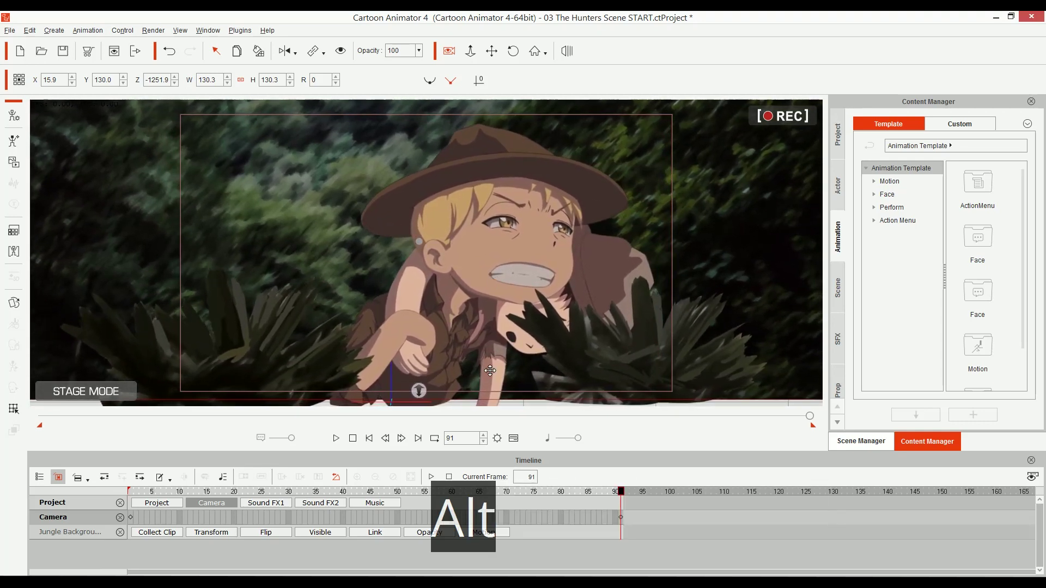
{"action": "left_click", "coordinate": [368, 439]}
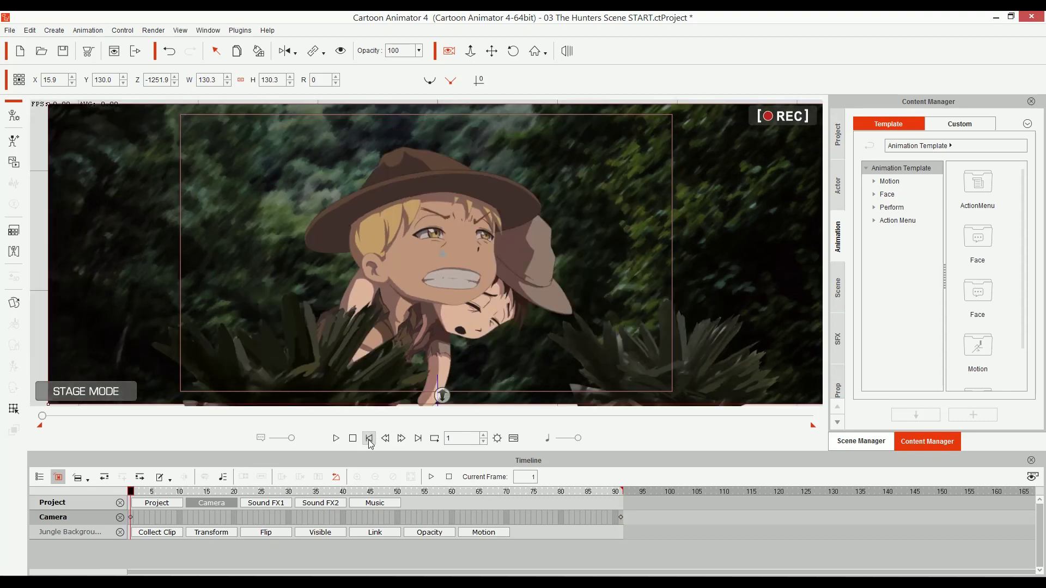
{"action": "key", "text": "space"}
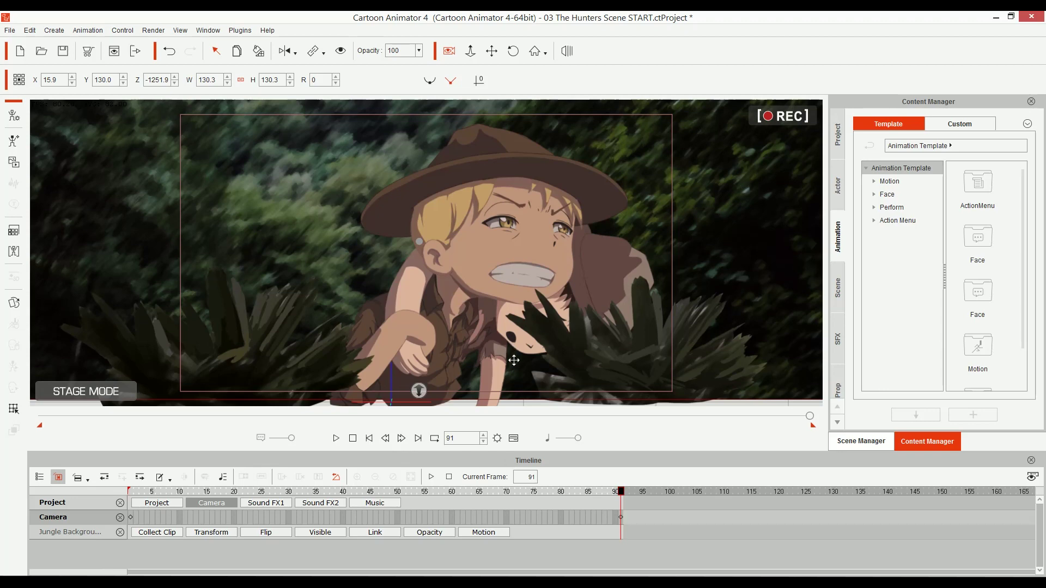
Refine the frame 91 camera key by panning slightly further toward the hunters, and return to frame 1
{"action": "key", "text": "alt"}
{"action": "left_click_drag", "start_coordinate": [551, 306], "coordinate": [526, 314]}
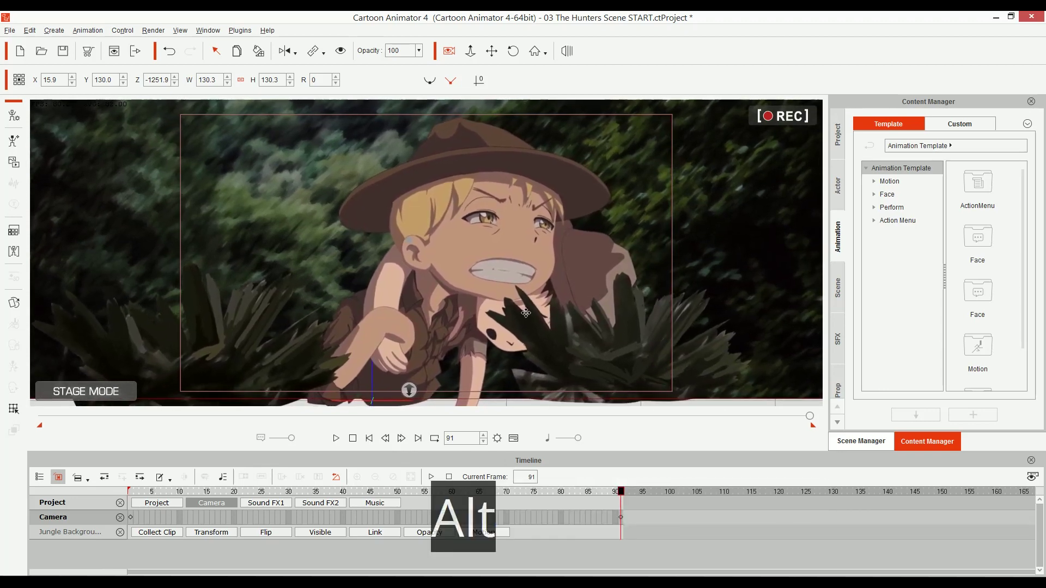
{"action": "left_click", "coordinate": [369, 438]}
Shift the frame 1 camera framing slightly so the hunters sit further right in the shot, and play the animation
{"action": "key", "text": "ctrl+alt"}
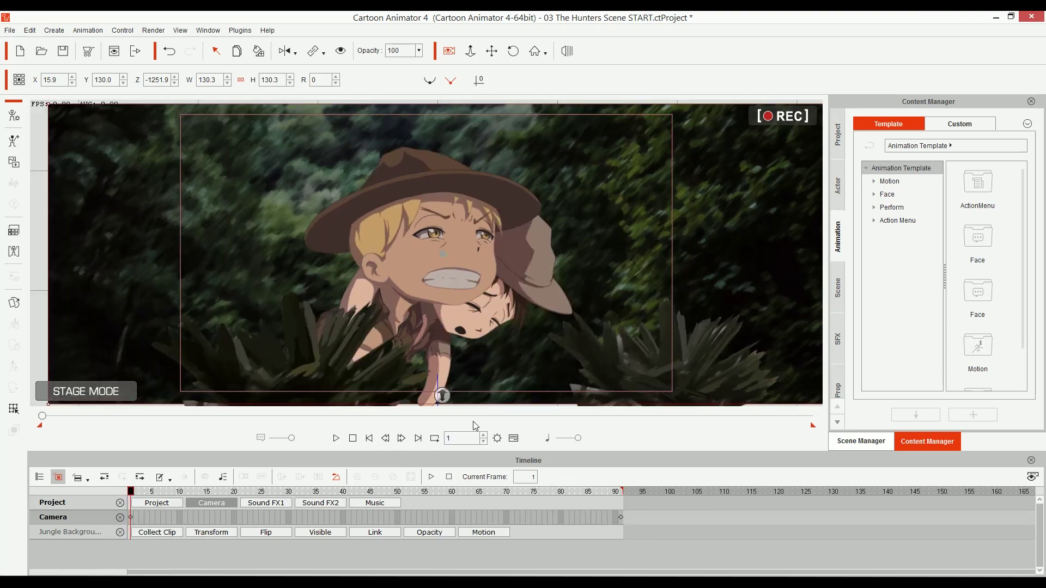
{"action": "key", "text": "alt"}
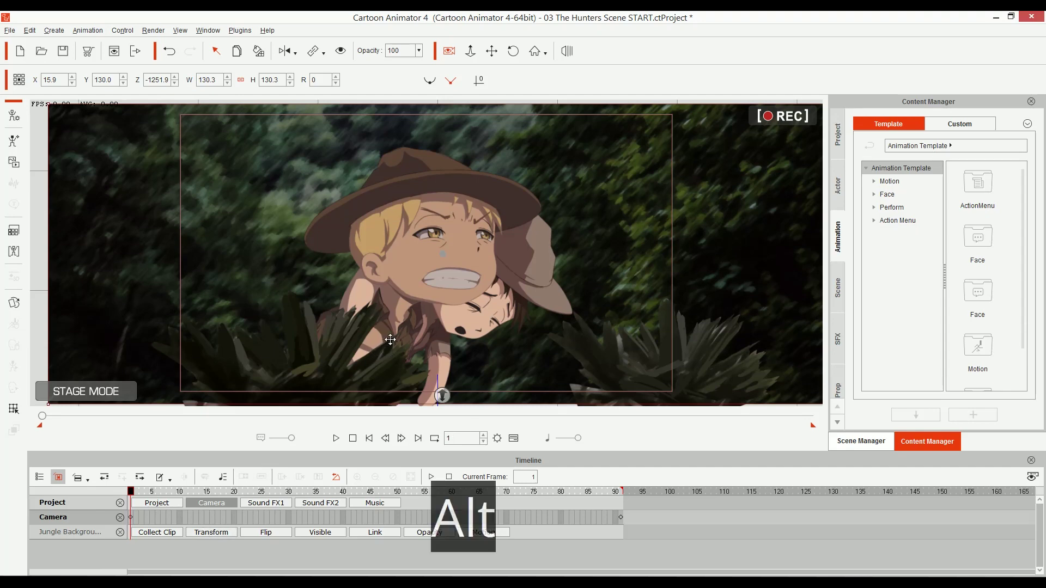
{"action": "left_click_drag", "start_coordinate": [389, 338], "coordinate": [405, 339]}
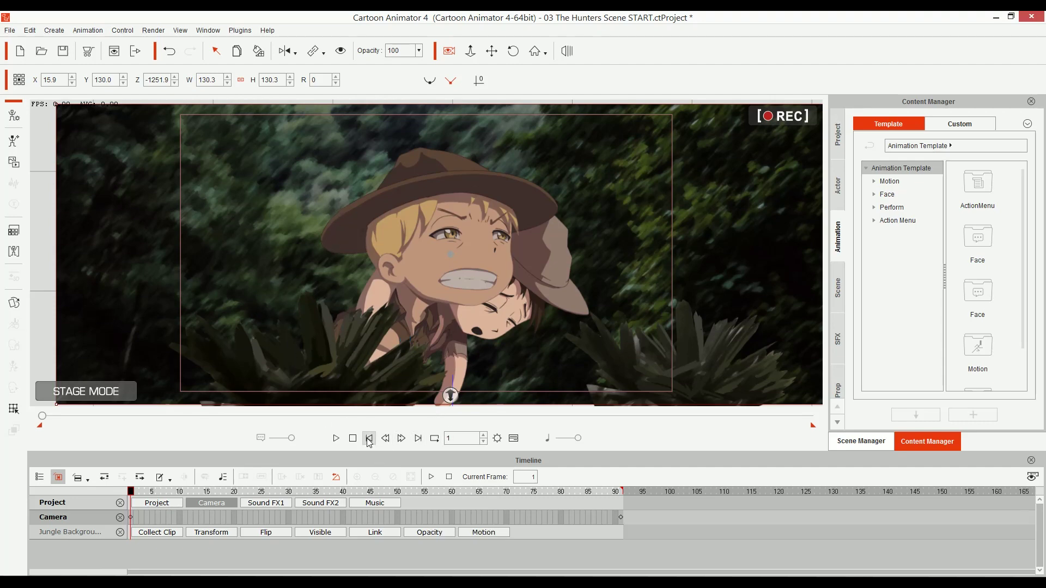
{"action": "left_click", "coordinate": [335, 439]}
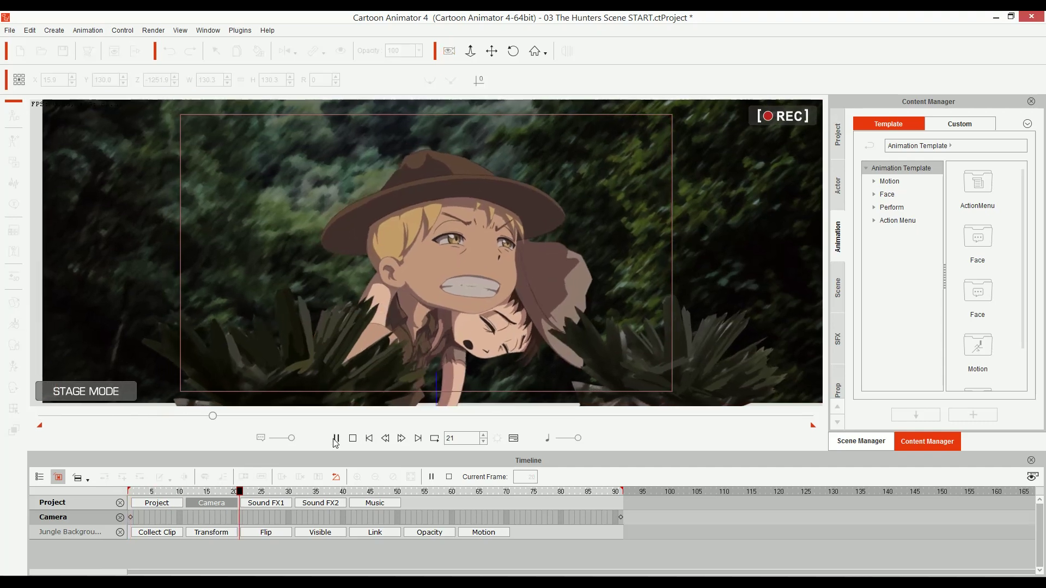